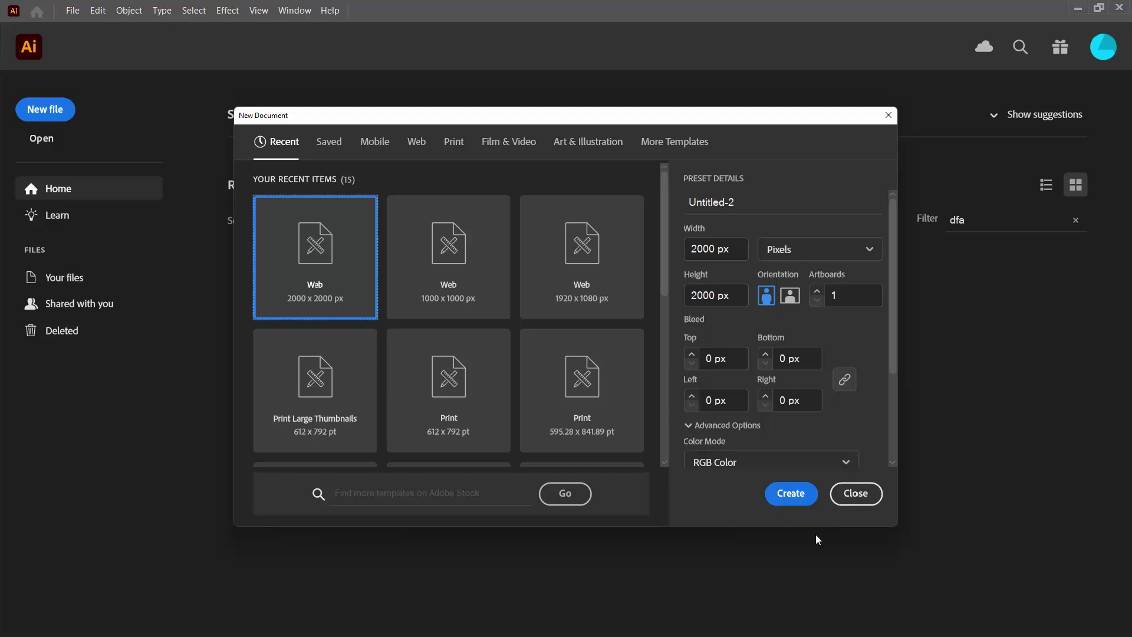
# - Create a new document from the Web 2000 × 2000 px preset
pyautogui.click(791, 494)
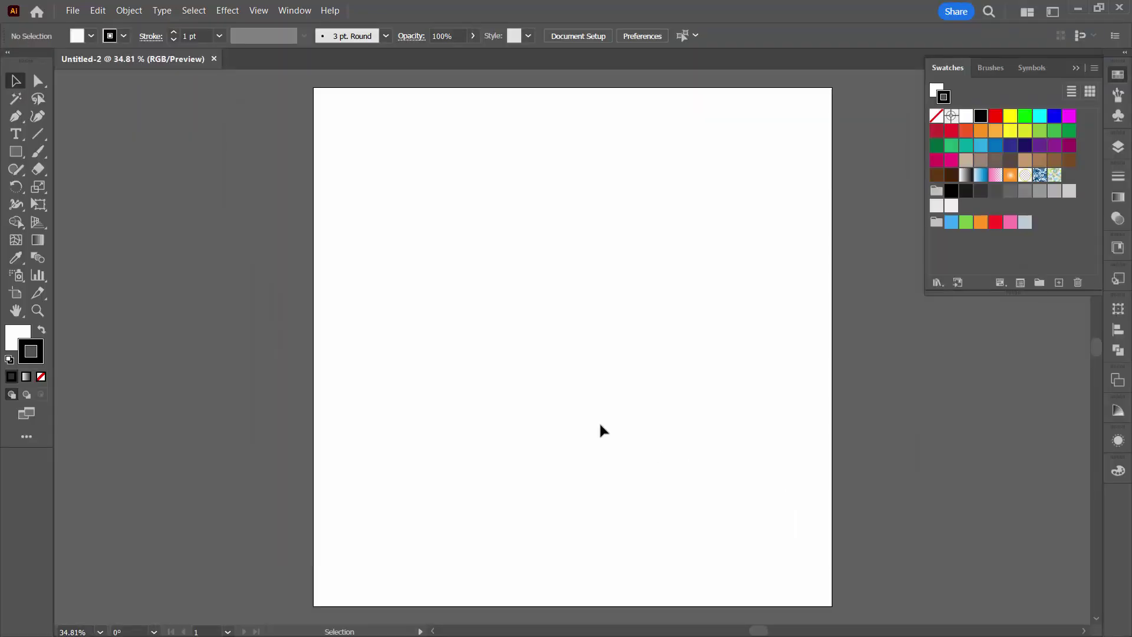
# - Draw a rectangle of exactly 600 × 200 px on the artboard
pyautogui.click(16, 151)
pyautogui.click(443, 249)
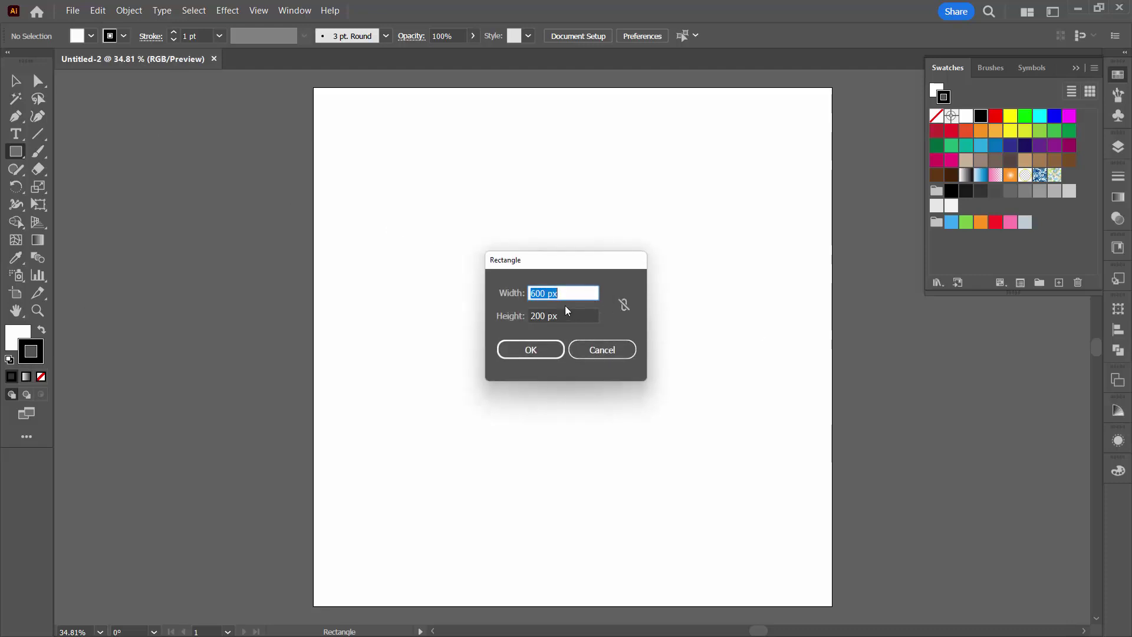
pyautogui.click(527, 354)
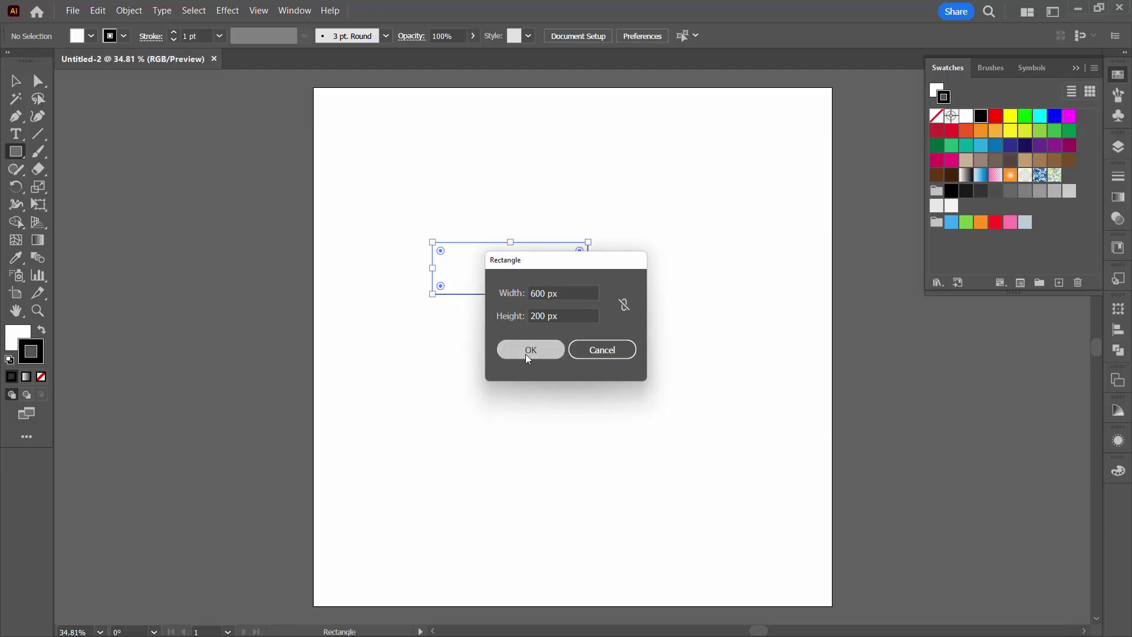
# - Raise the rectangle's stroke to 8 pt and align it to center
pyautogui.click(174, 33)
pyautogui.click(173, 33)
pyautogui.click(173, 33)
pyautogui.click(173, 33)
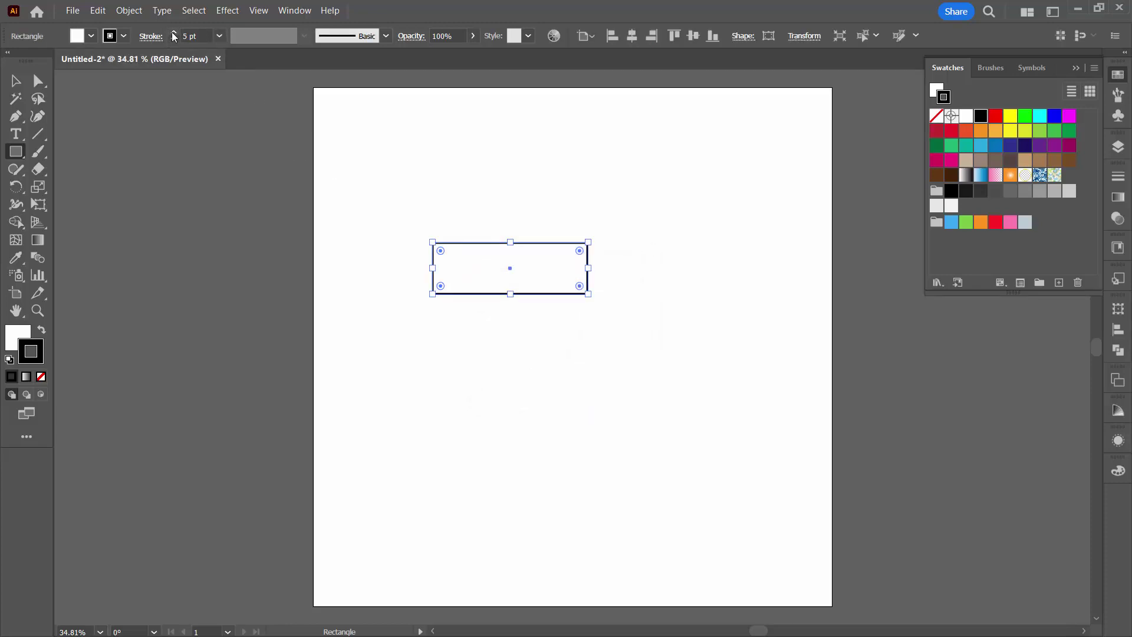
pyautogui.click(173, 33)
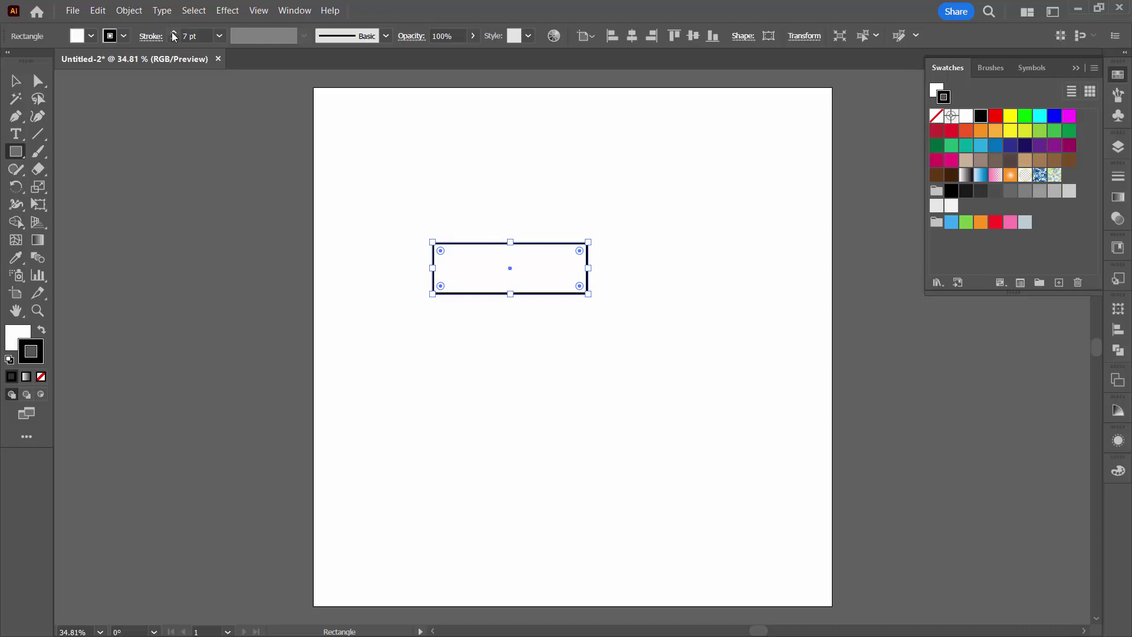
pyautogui.click(173, 33)
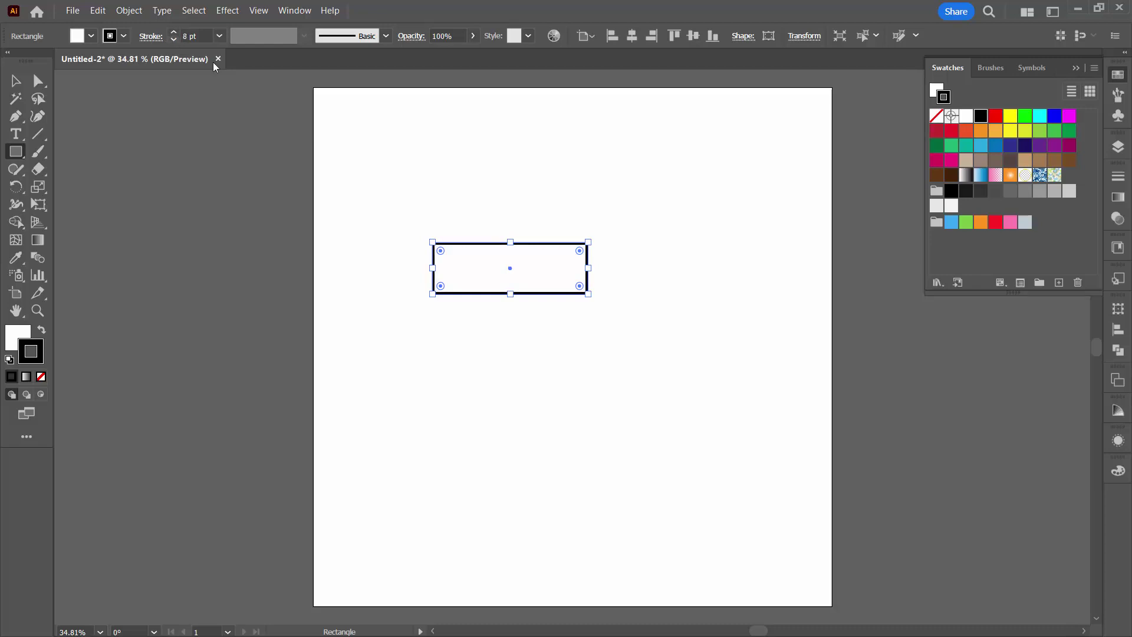
pyautogui.click(151, 37)
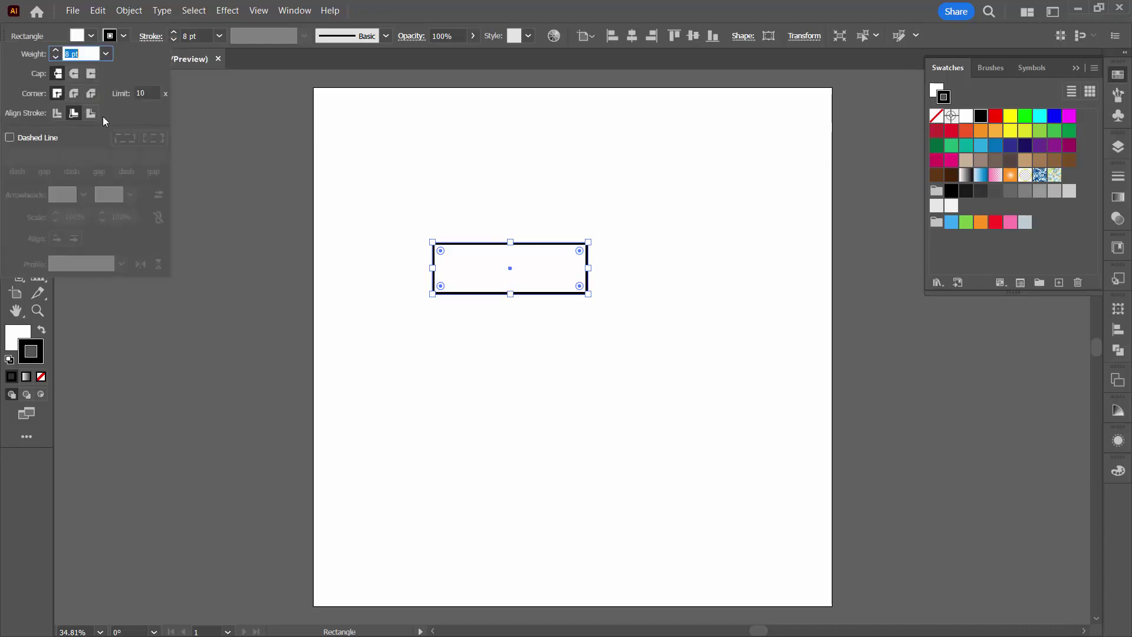
pyautogui.click(57, 113)
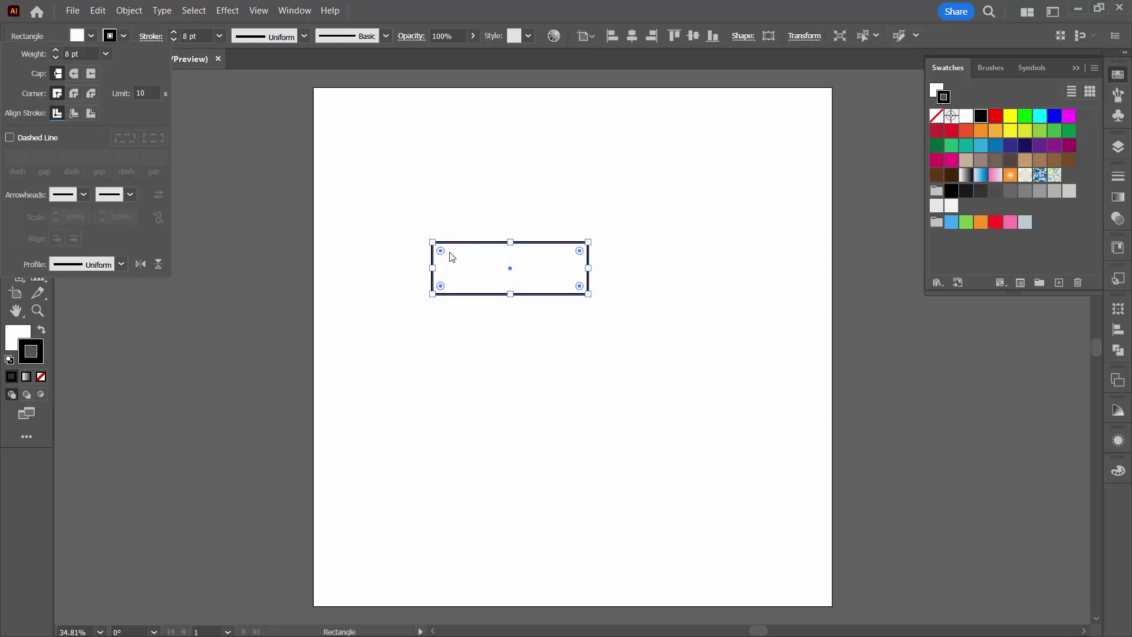
# - Alt-drag a copy of the bar downward and place it upright under the bar's left end
pyautogui.click(415, 122)
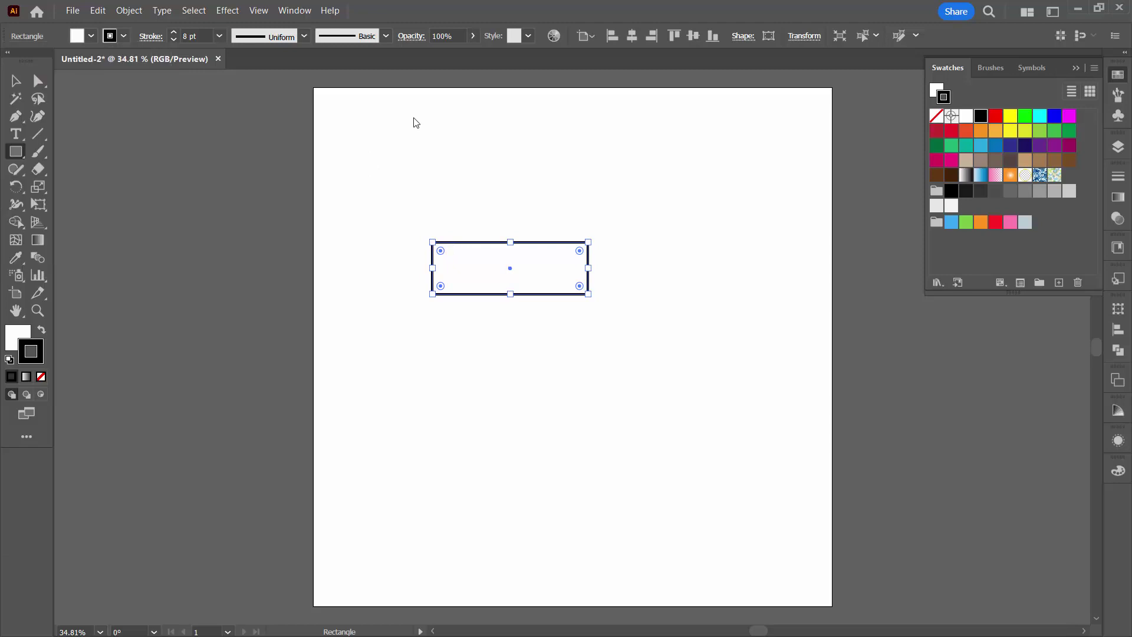
pyautogui.click(16, 82)
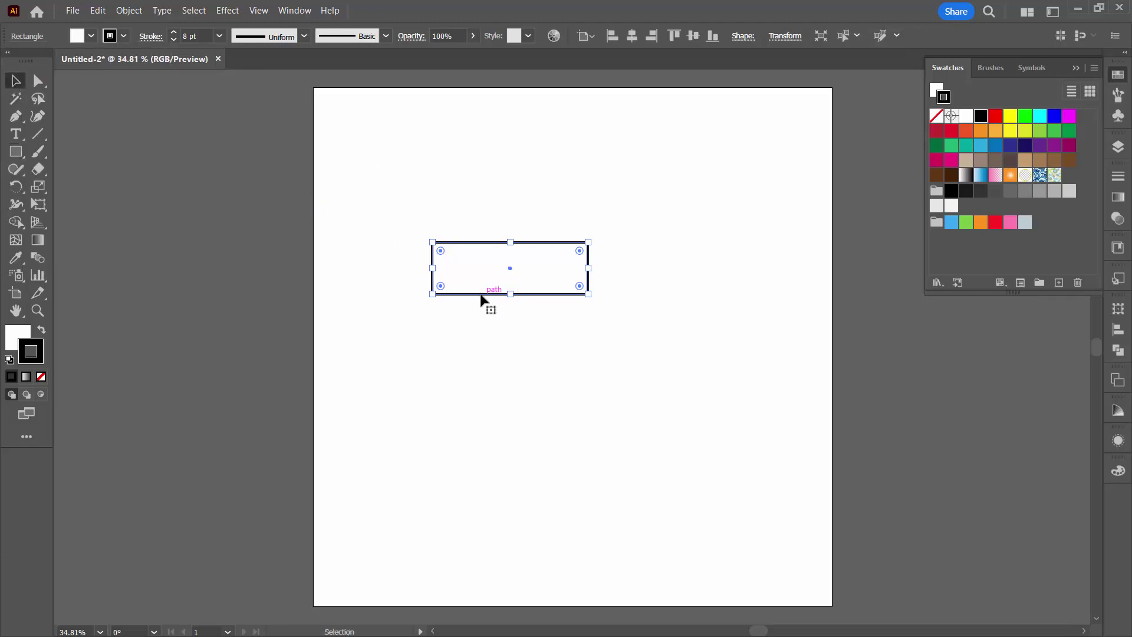
pyautogui.moveTo(480, 300); pyautogui.dragTo(505, 485)
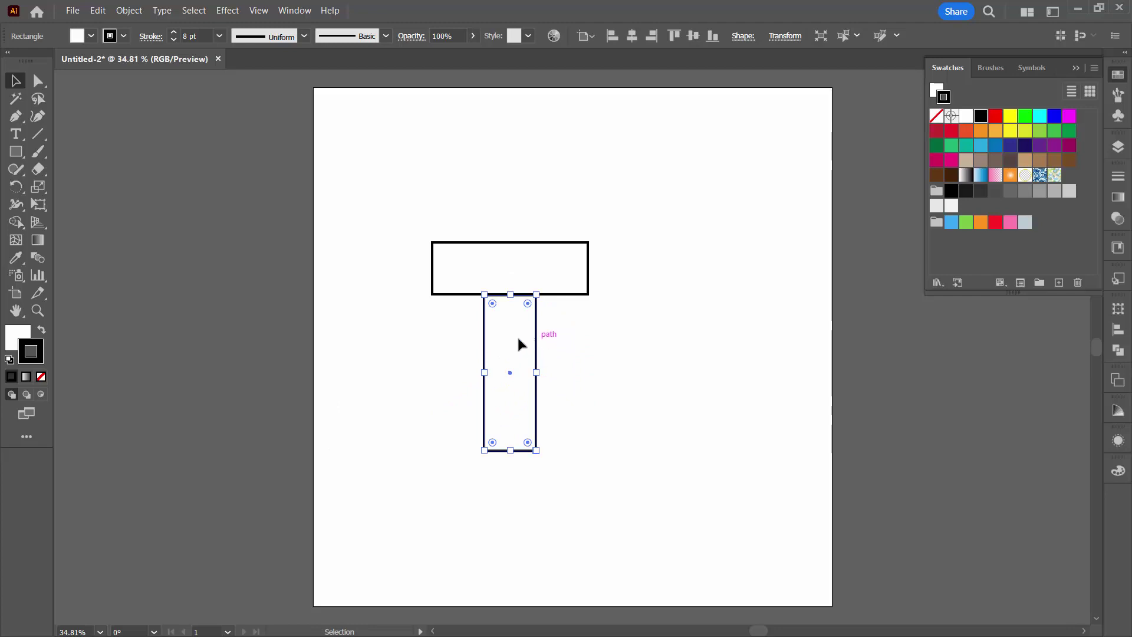
pyautogui.moveTo(519, 342); pyautogui.dragTo(483, 339)
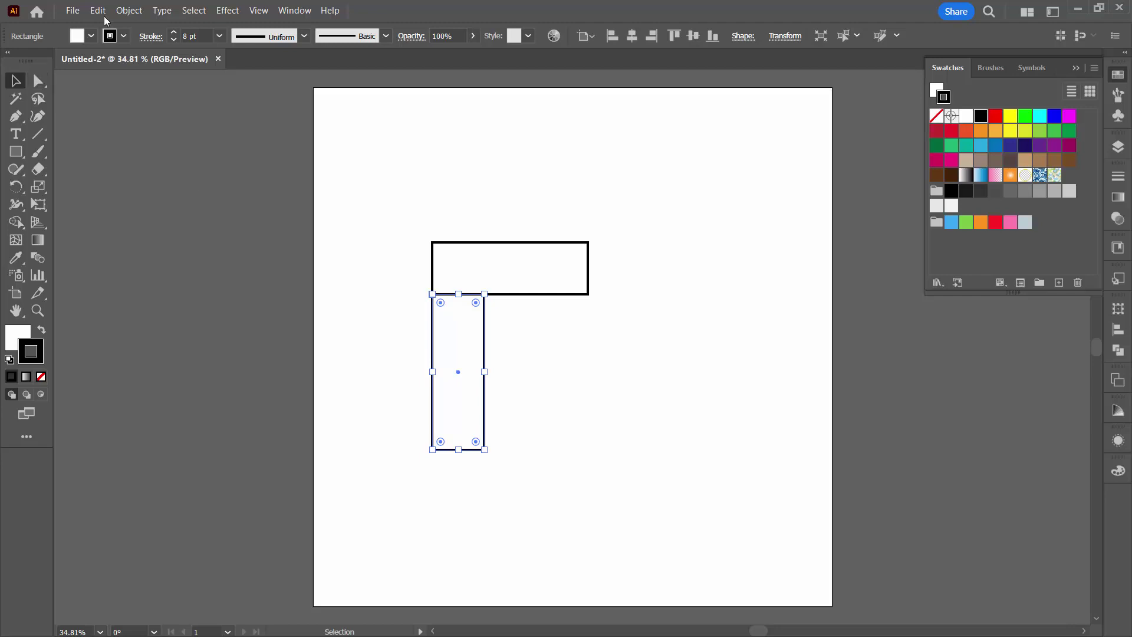
# - In Outline view, zoom in and align the tall rectangle flush under the bar's left edge
pyautogui.click(258, 10)
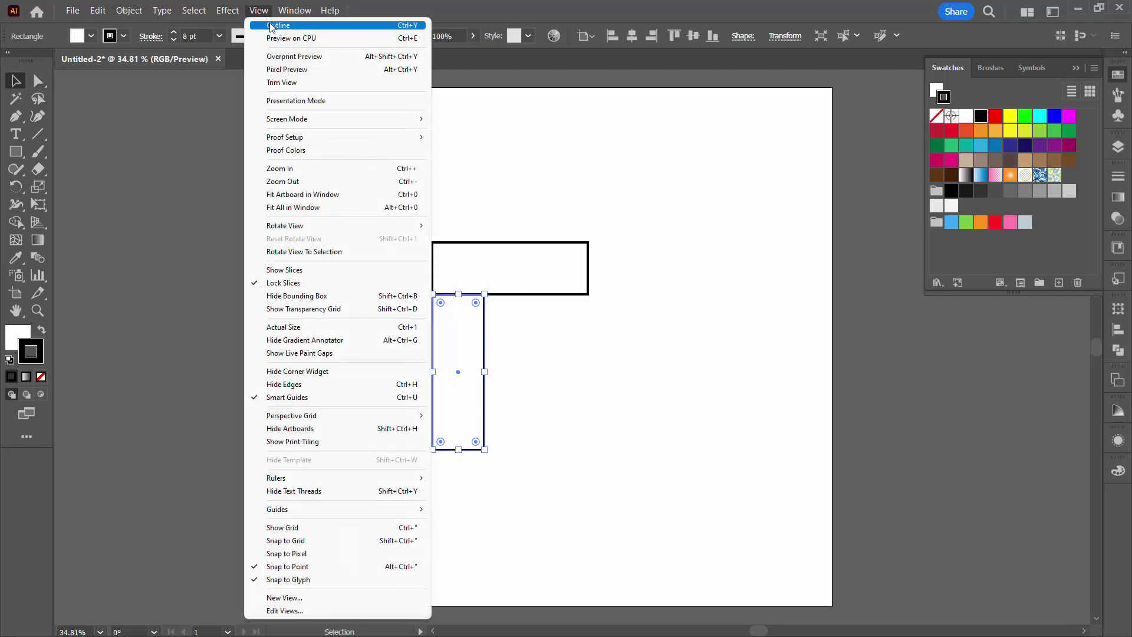
pyautogui.click(270, 26)
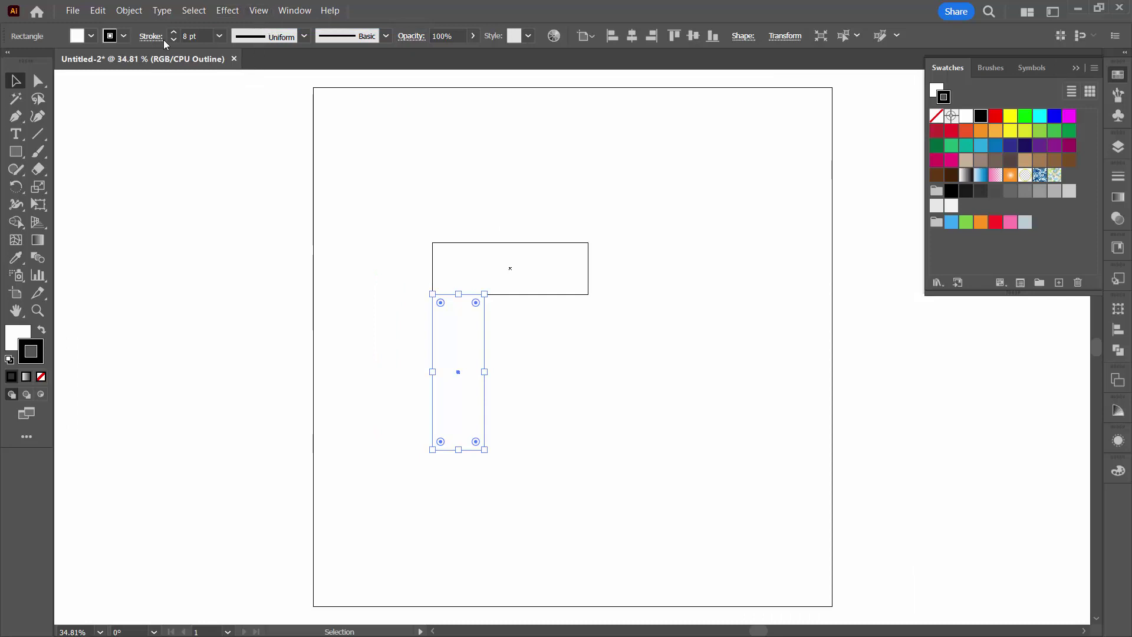
pyautogui.click(408, 317)
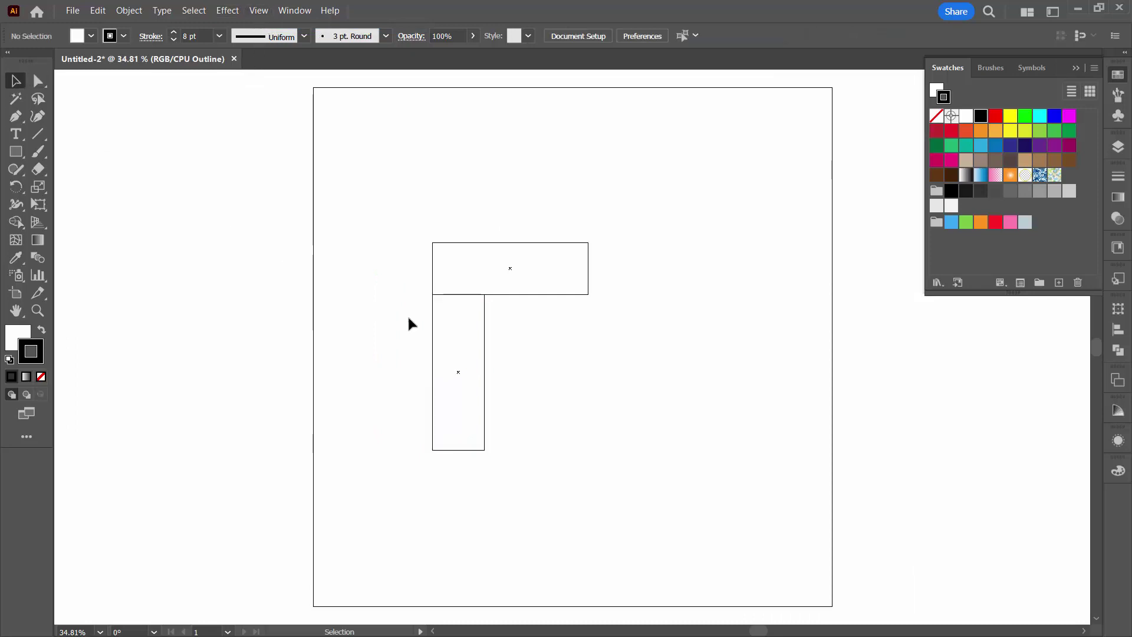
pyautogui.press('z')
pyautogui.moveTo(383, 218); pyautogui.dragTo(597, 463)
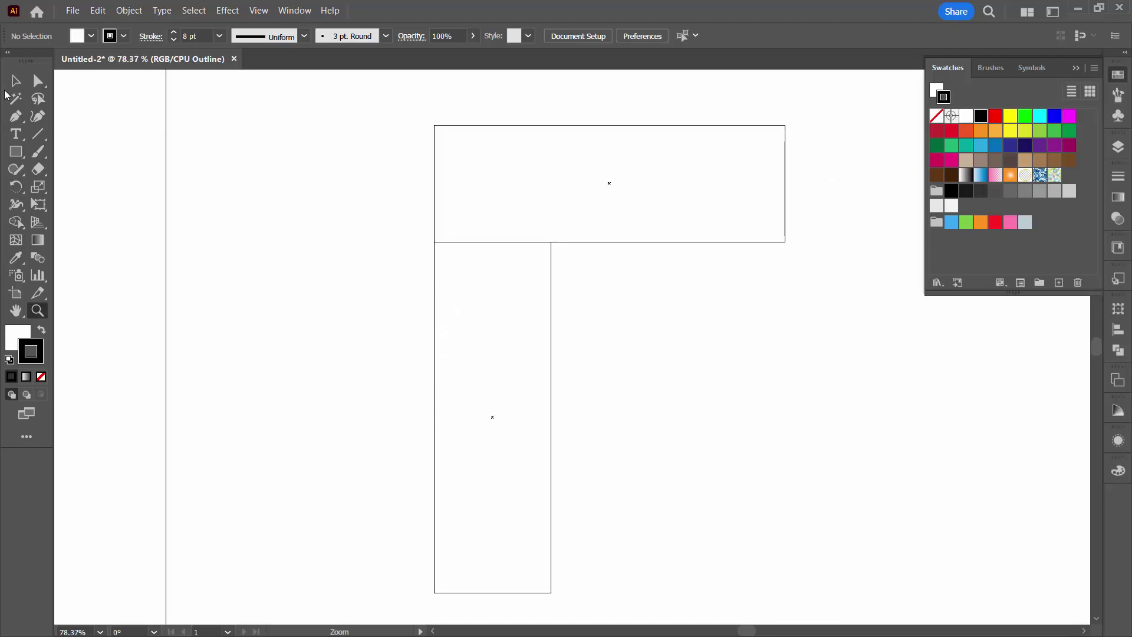
pyautogui.click(17, 84)
pyautogui.moveTo(551, 295); pyautogui.dragTo(554, 295)
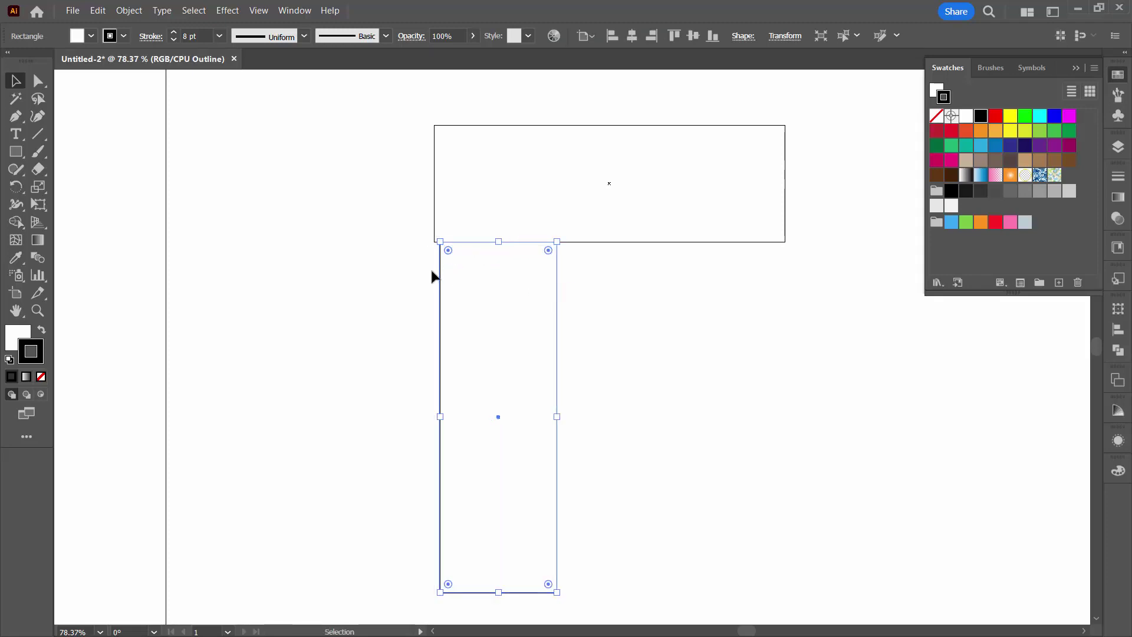
pyautogui.moveTo(441, 273); pyautogui.dragTo(435, 275)
pyautogui.click(440, 189)
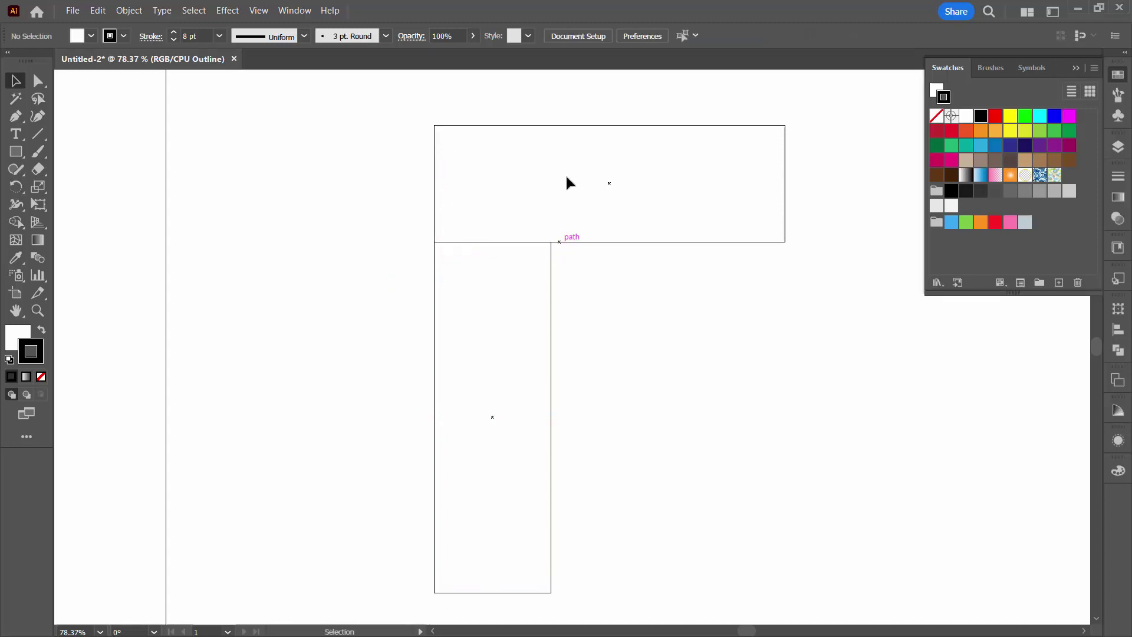
# - Return to GPU Preview and fit the whole artboard in the window
pyautogui.click(257, 11)
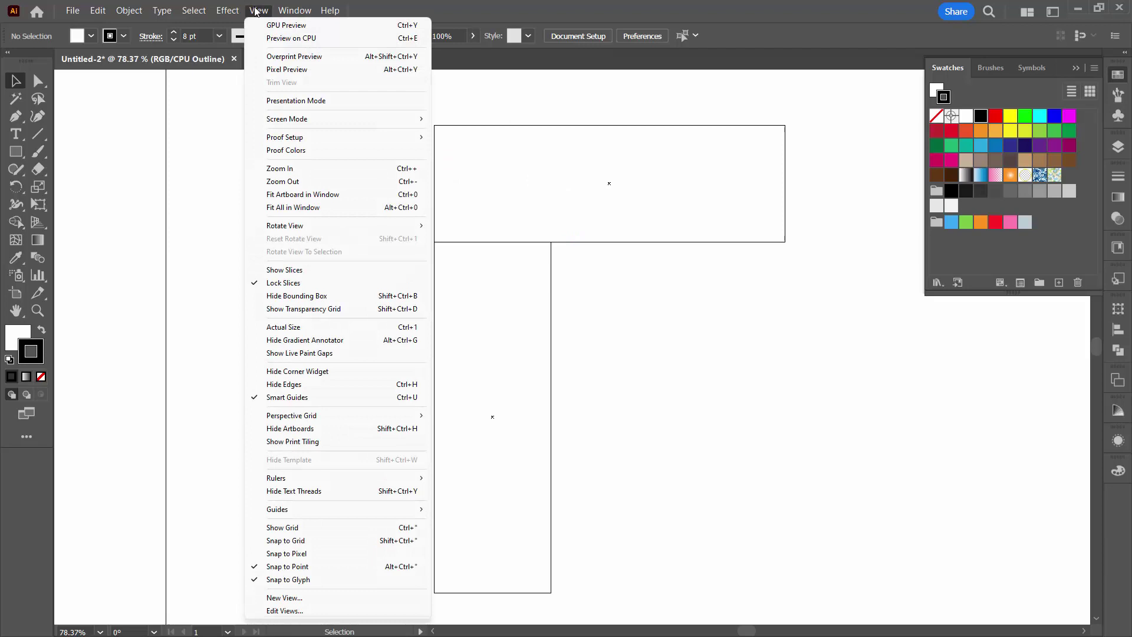
pyautogui.click(267, 25)
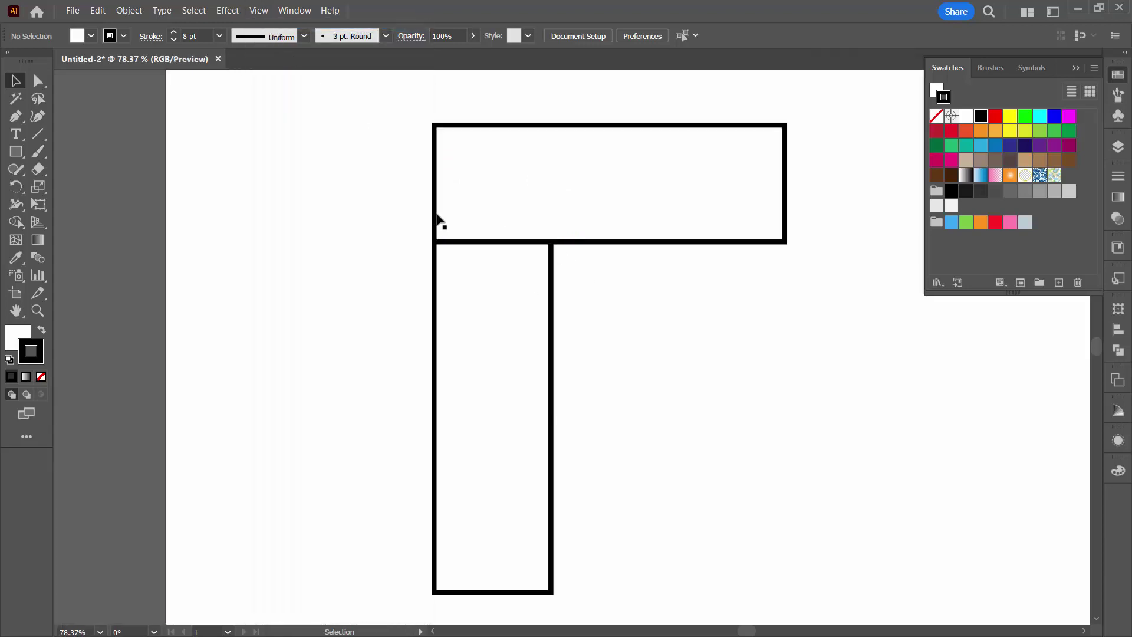
pyautogui.hotkey('ctrl', '0')
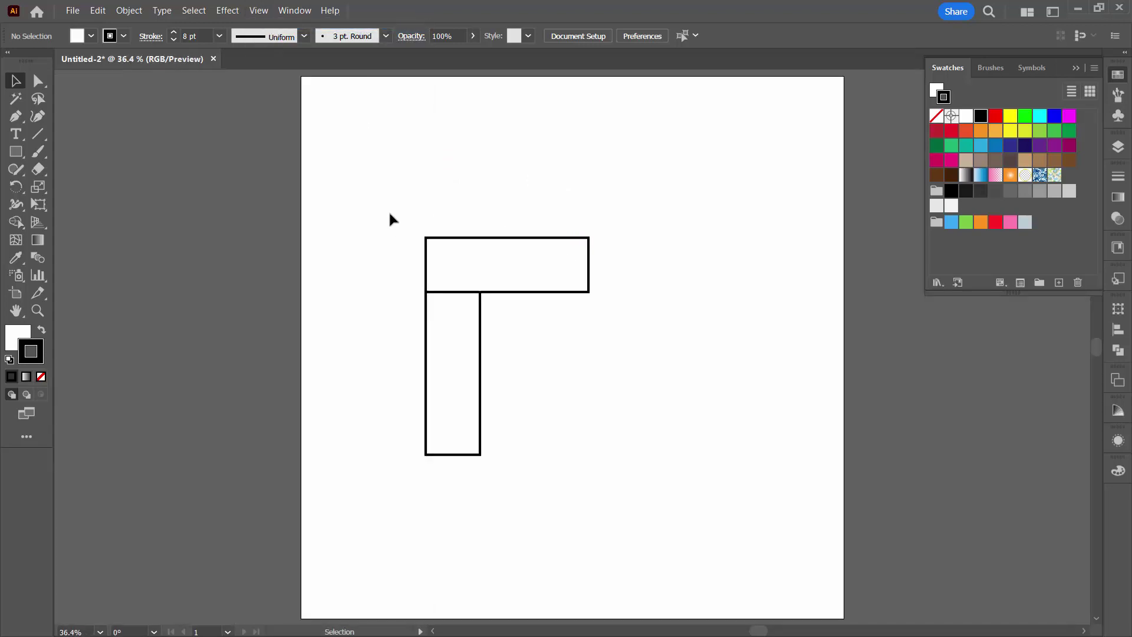
# - Rotate both rectangles 45° into an upward-pointing chevron and keep them selected
pyautogui.moveTo(392, 216); pyautogui.dragTo(760, 509)
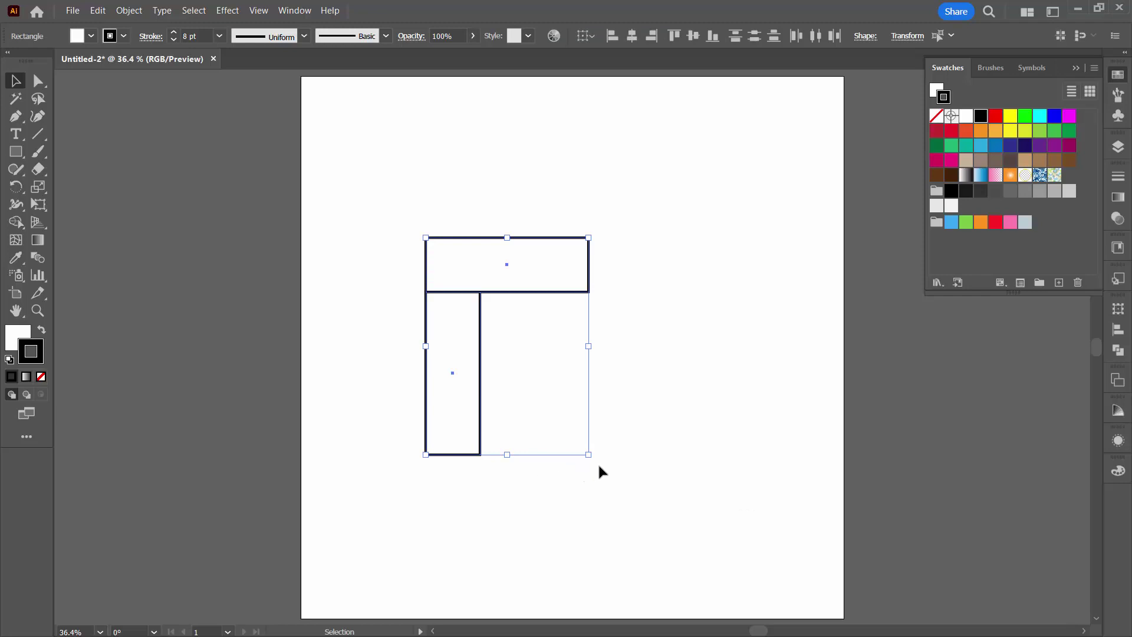
pyautogui.moveTo(596, 459); pyautogui.dragTo(502, 477)
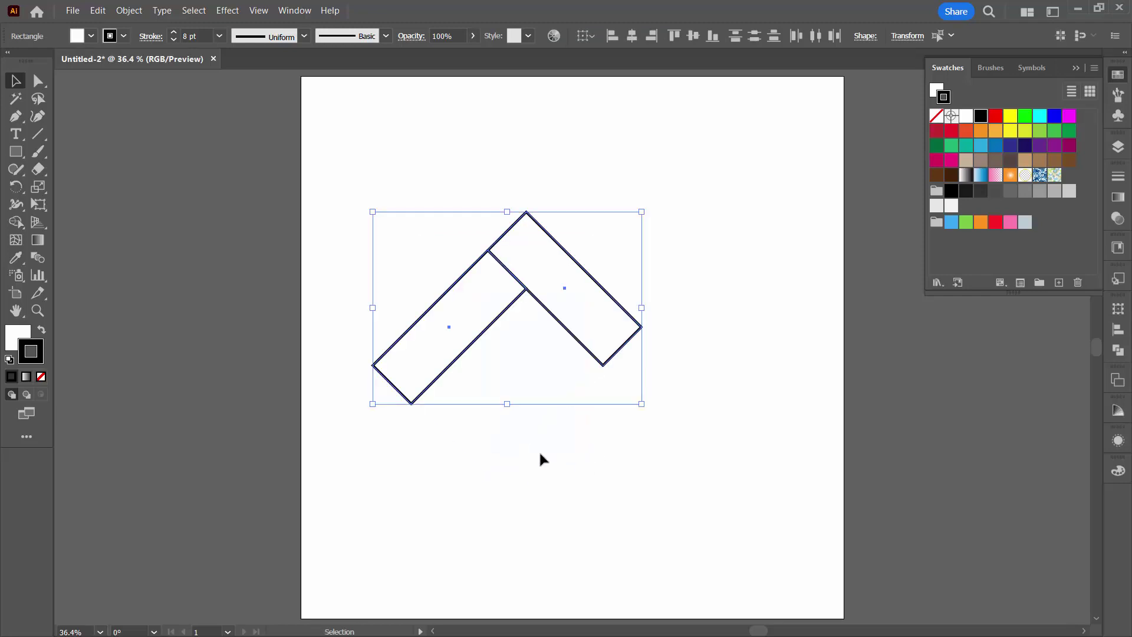
pyautogui.click(664, 465)
pyautogui.moveTo(389, 222); pyautogui.dragTo(636, 380)
# - Hide the artboard border with View > Hide Artboards
pyautogui.click(258, 11)
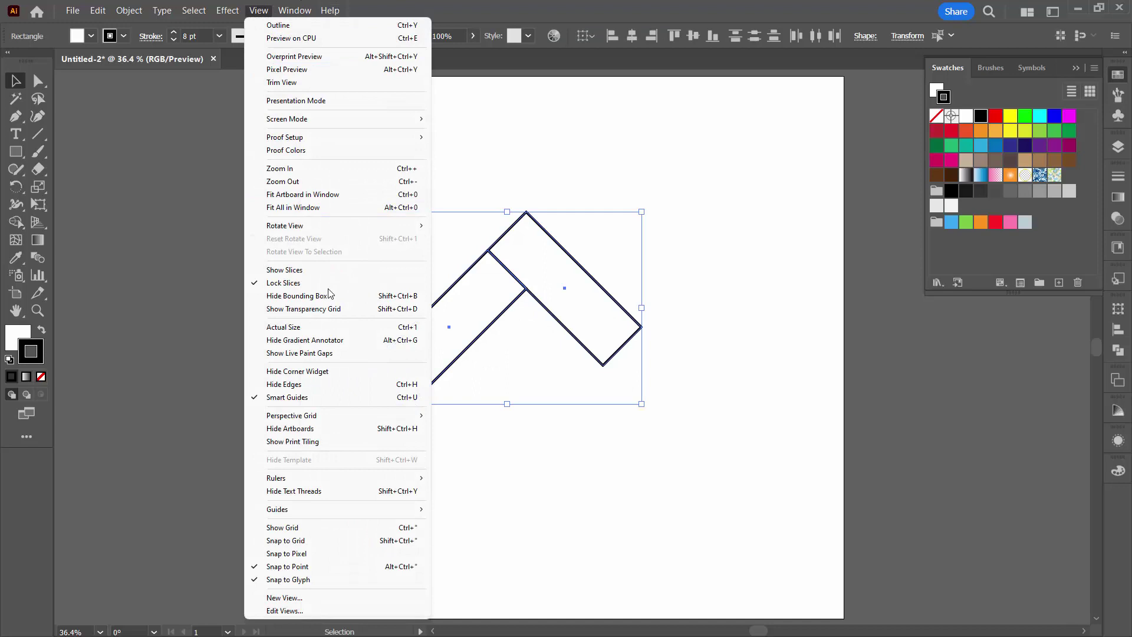
pyautogui.click(326, 428)
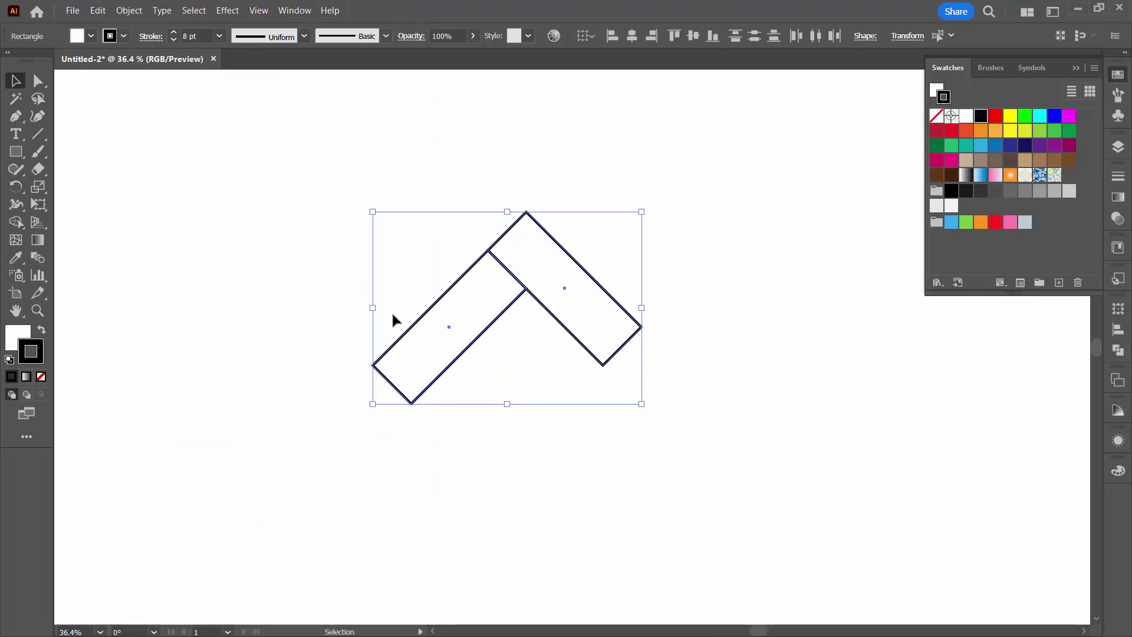
pyautogui.click(124, 12)
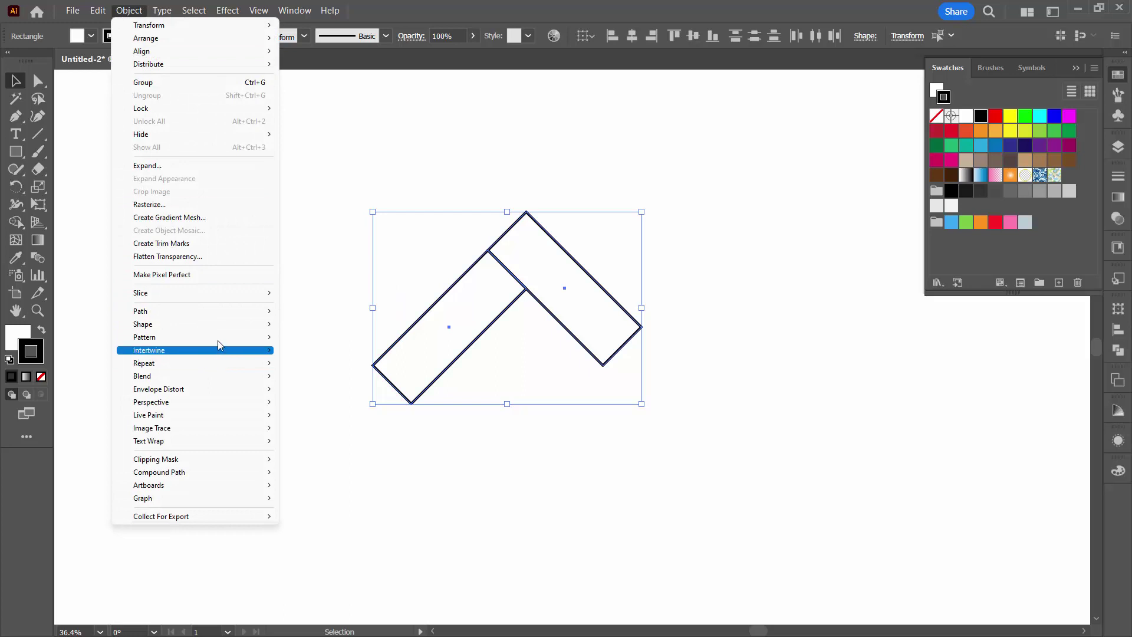
# - Turn the chevron into a new pattern swatch and dismiss the notice
pyautogui.moveTo(217, 338)
pyautogui.click(359, 335)
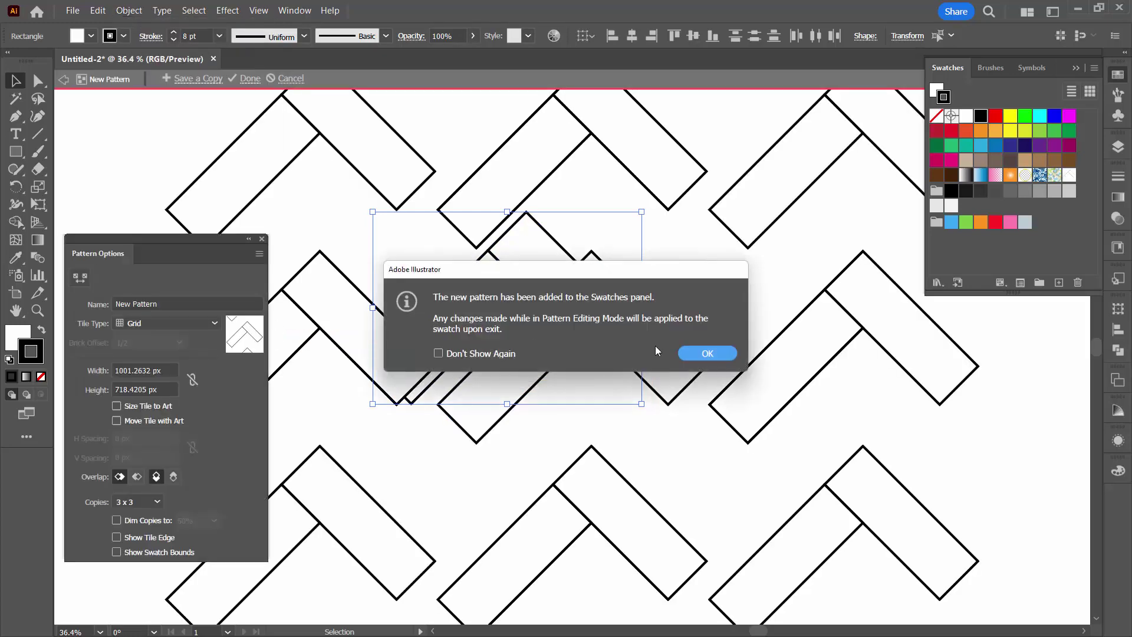
pyautogui.click(707, 353)
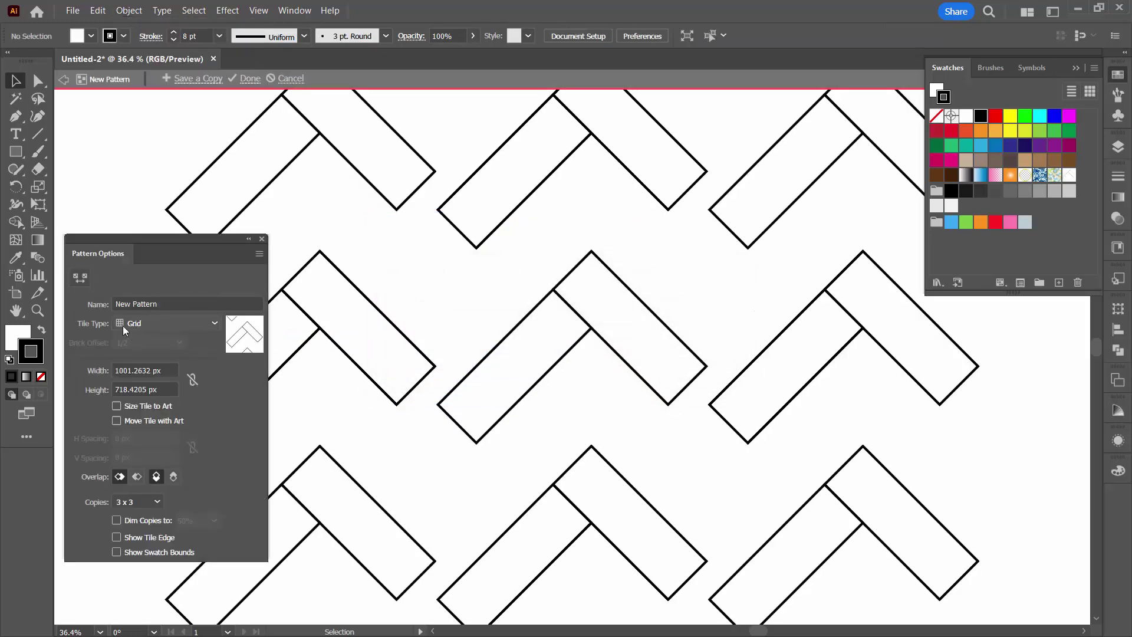
# - Unlink tile proportions and set the pattern tile to 849 px wide by 283 px high
pyautogui.click(190, 378)
pyautogui.click(189, 386)
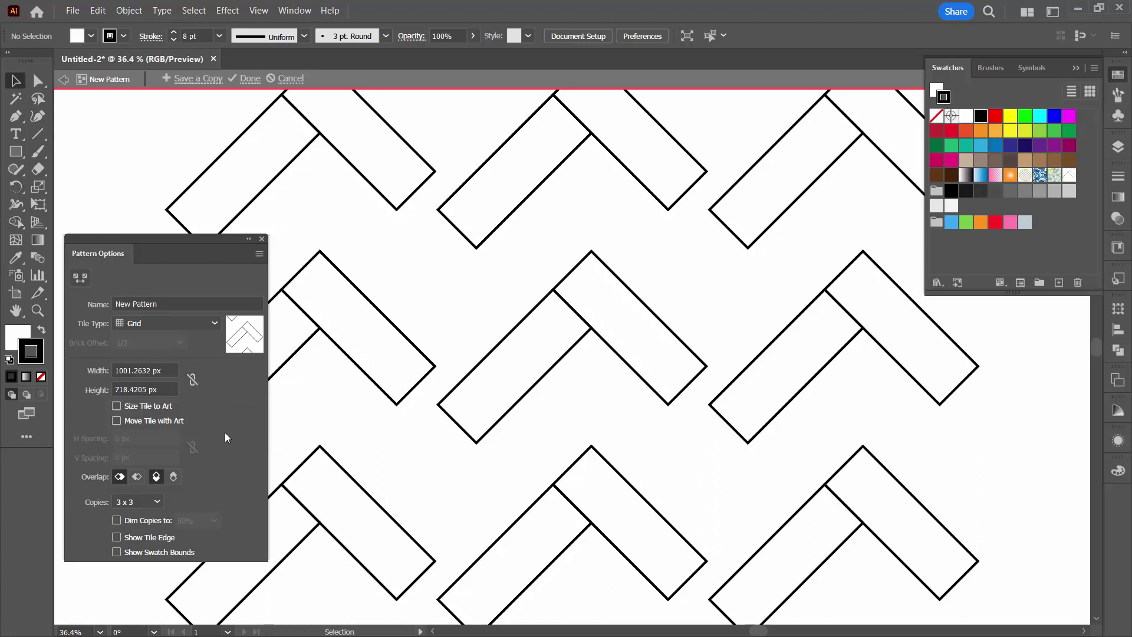
pyautogui.click(109, 370)
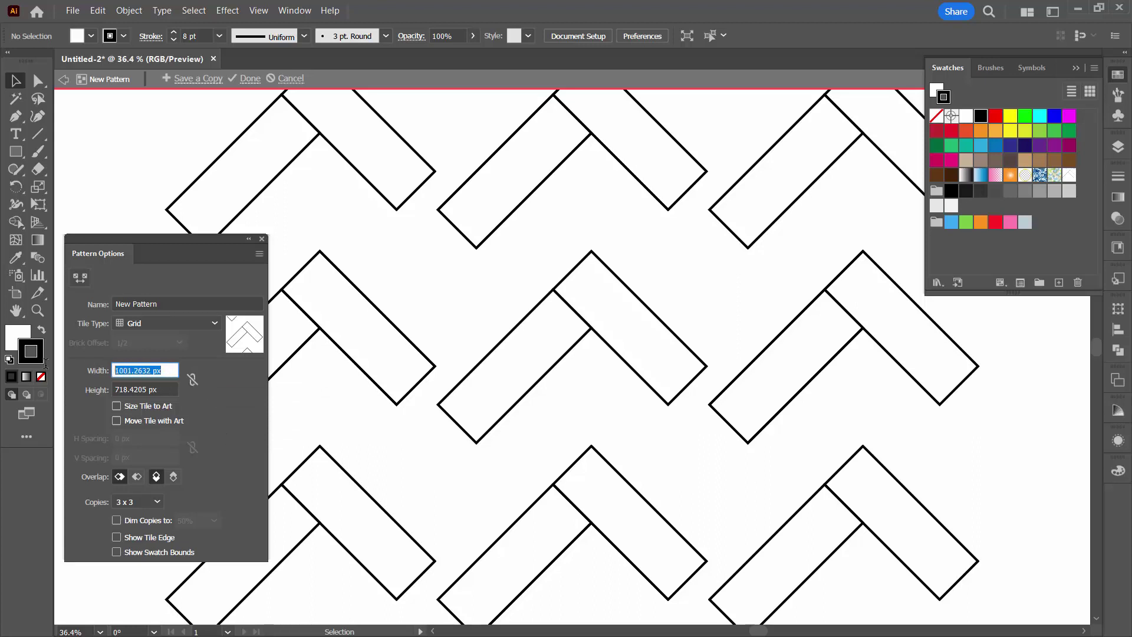
pyautogui.write('849')
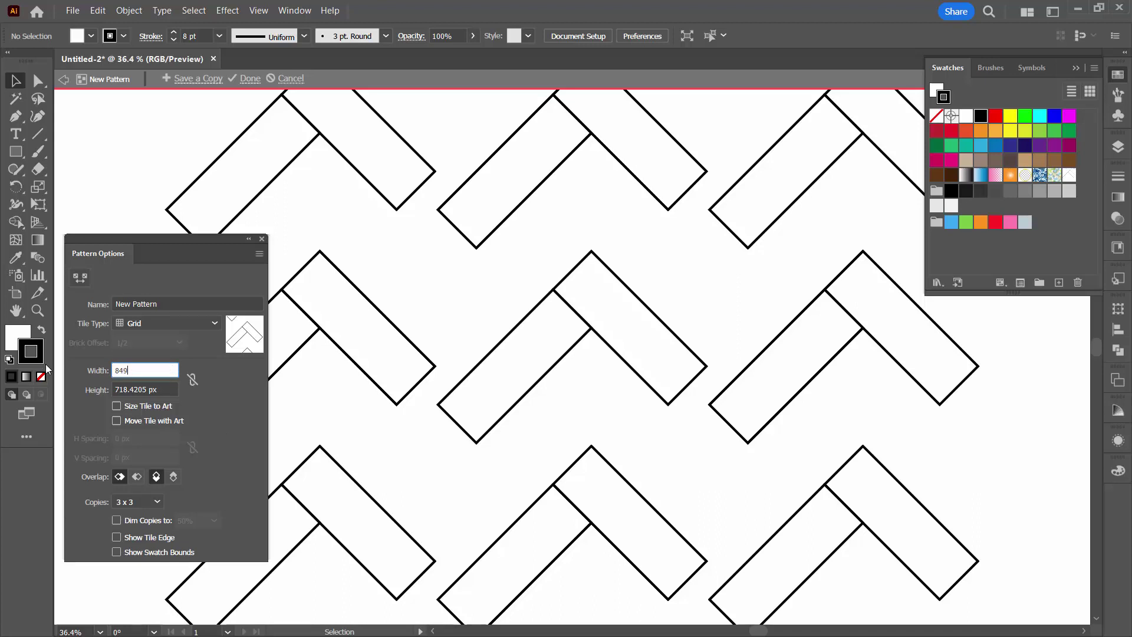
pyautogui.press('Tab')
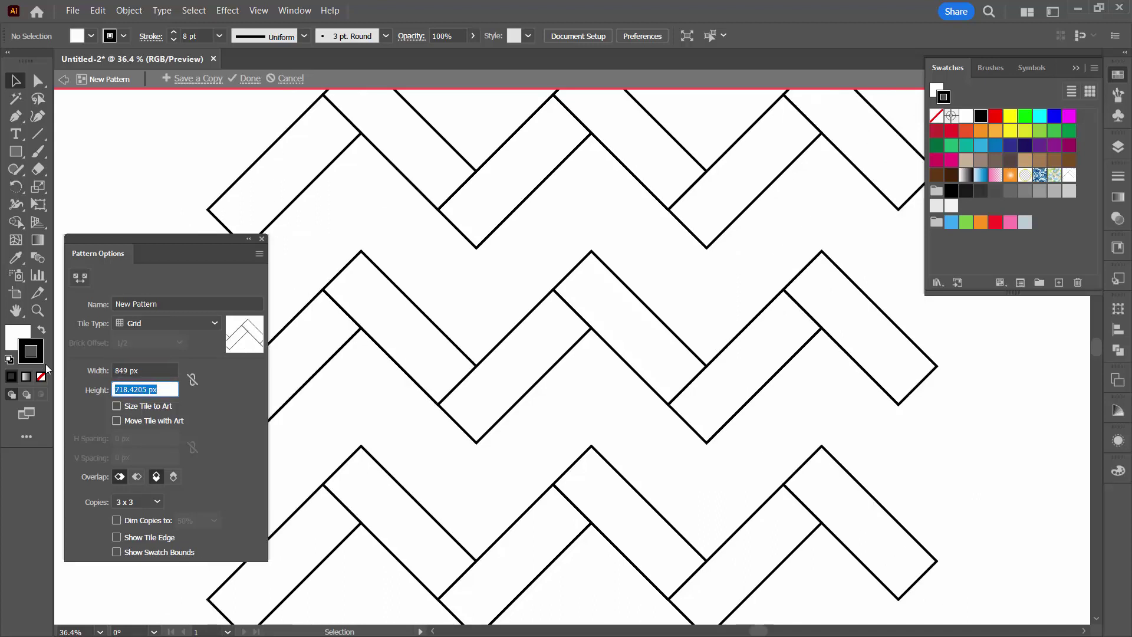
pyautogui.write('283')
pyautogui.press('Tab')
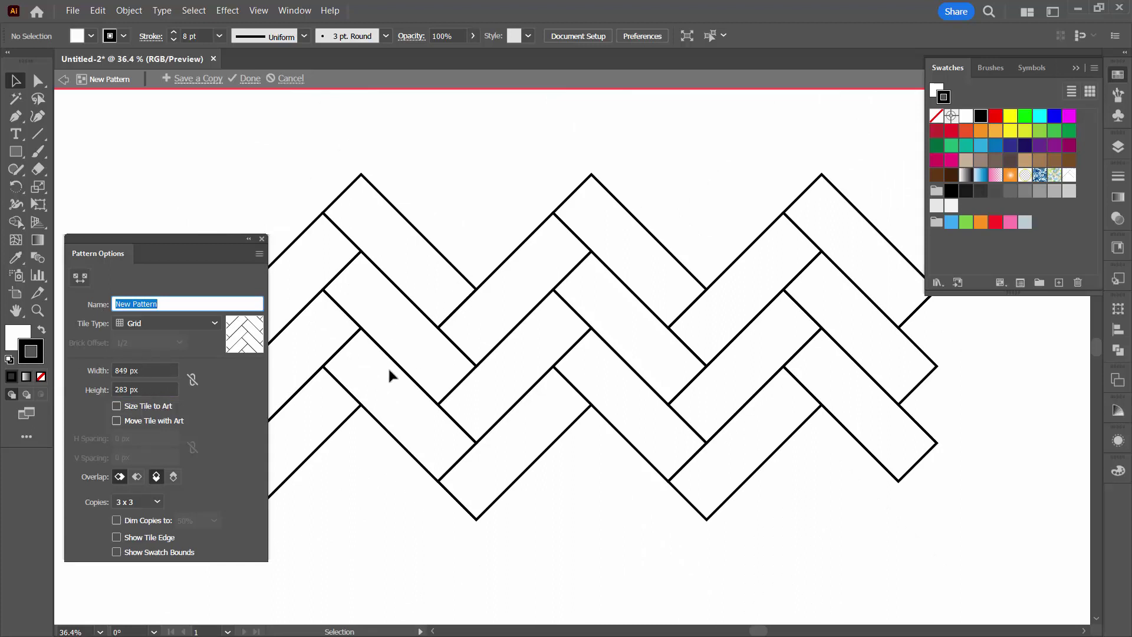
# - Zoom in to check the joins, show 9 x 9 tile copies, and finish pattern editing
pyautogui.click(37, 310)
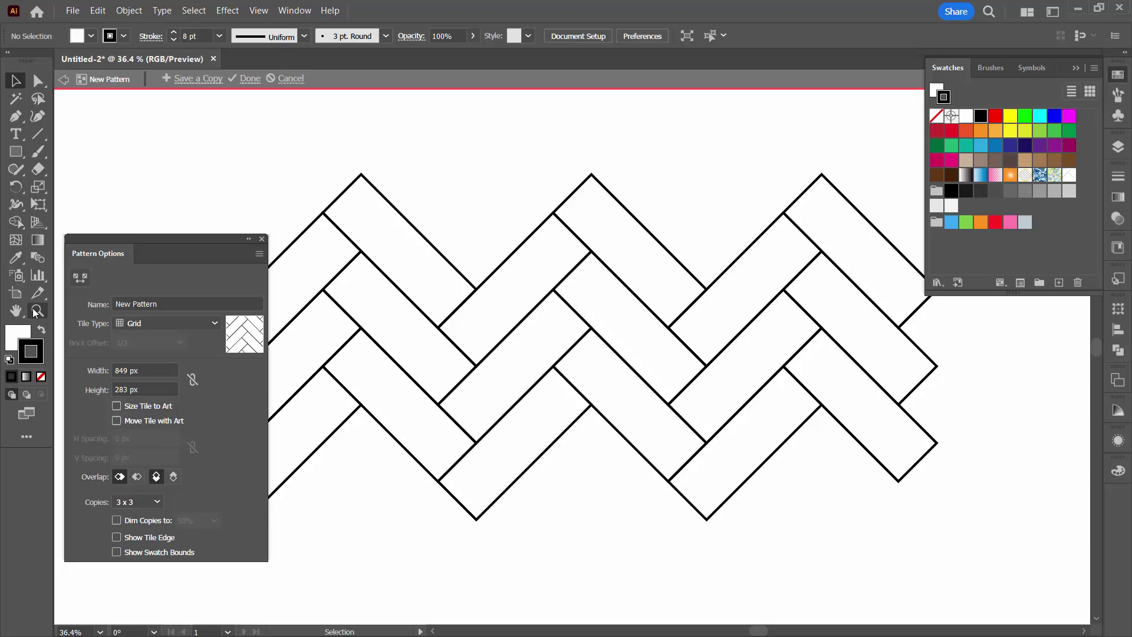
pyautogui.moveTo(412, 265); pyautogui.dragTo(536, 451)
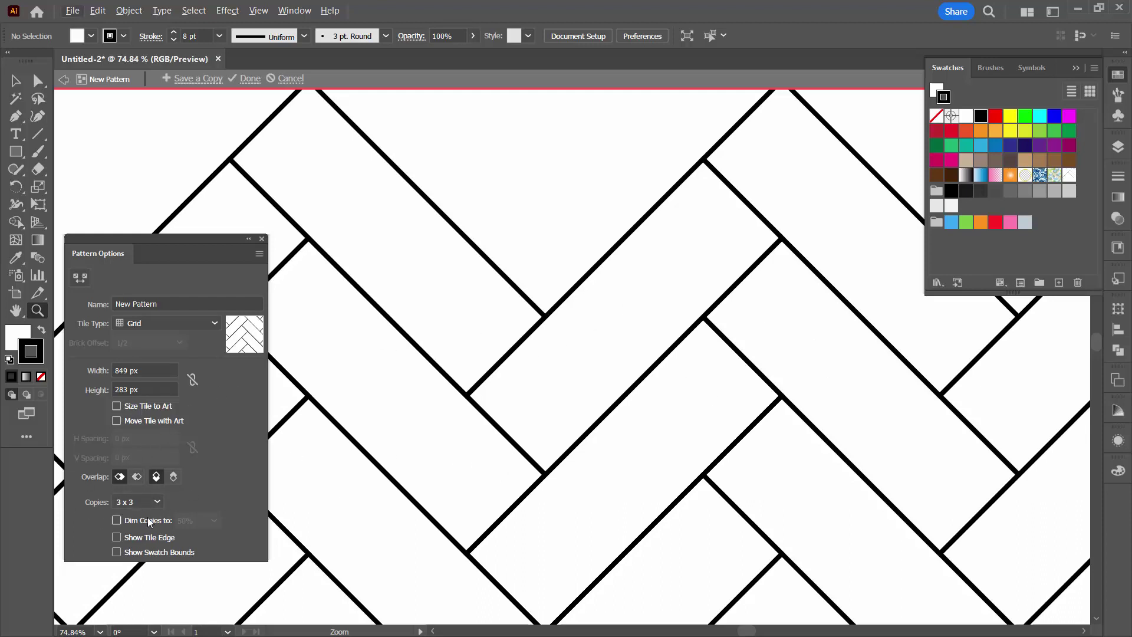
pyautogui.click(159, 503)
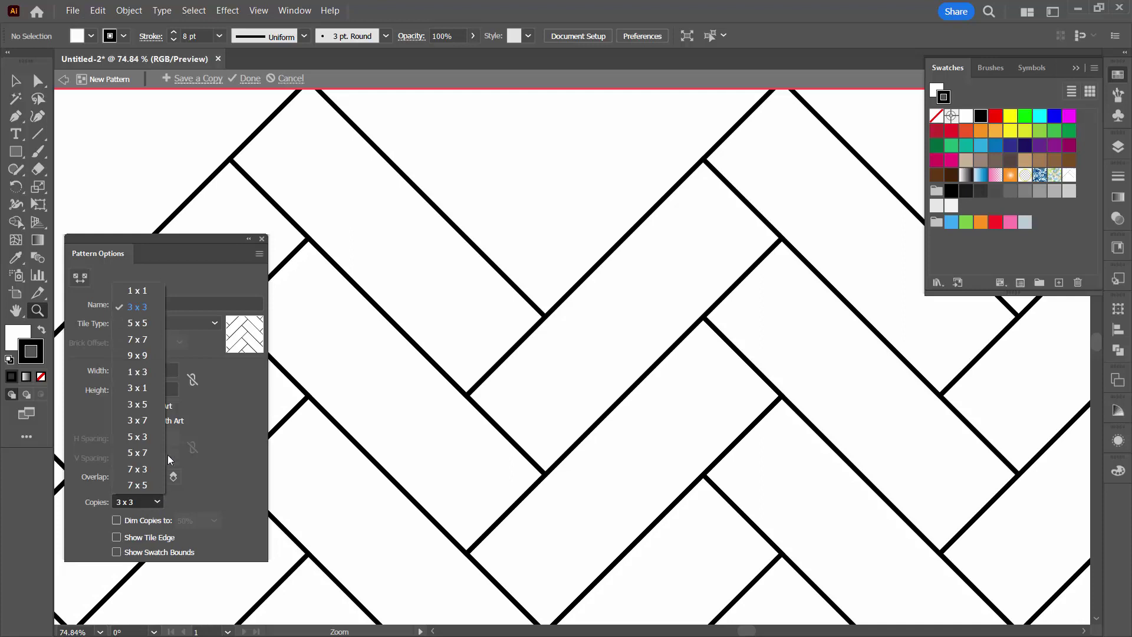
pyautogui.click(145, 357)
pyautogui.scroll(-3, 540, 387)
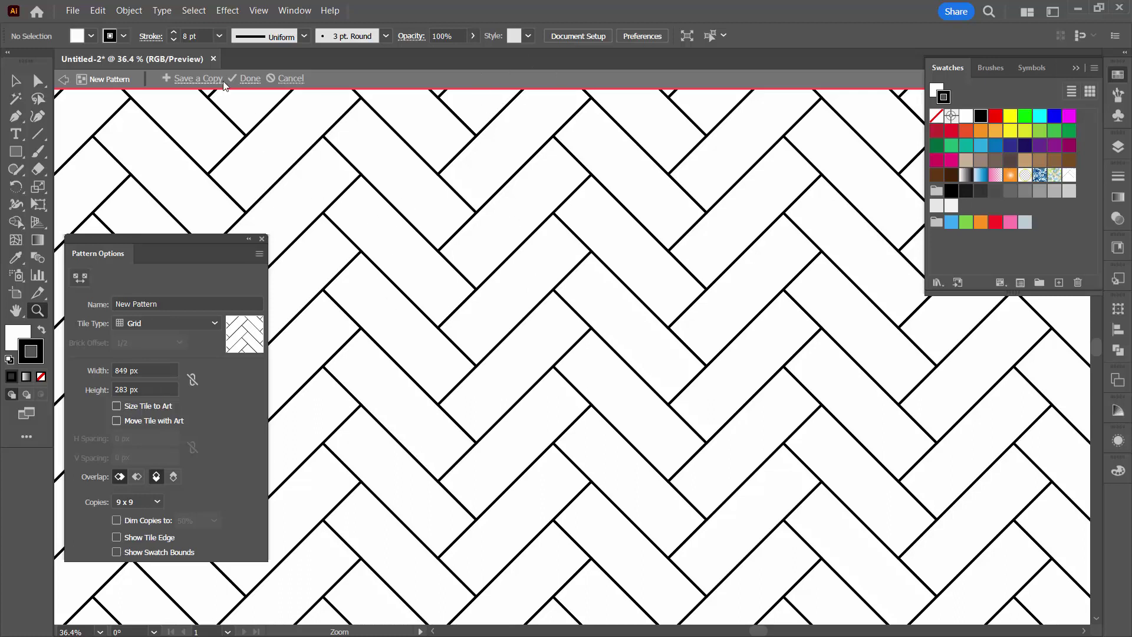
pyautogui.click(251, 79)
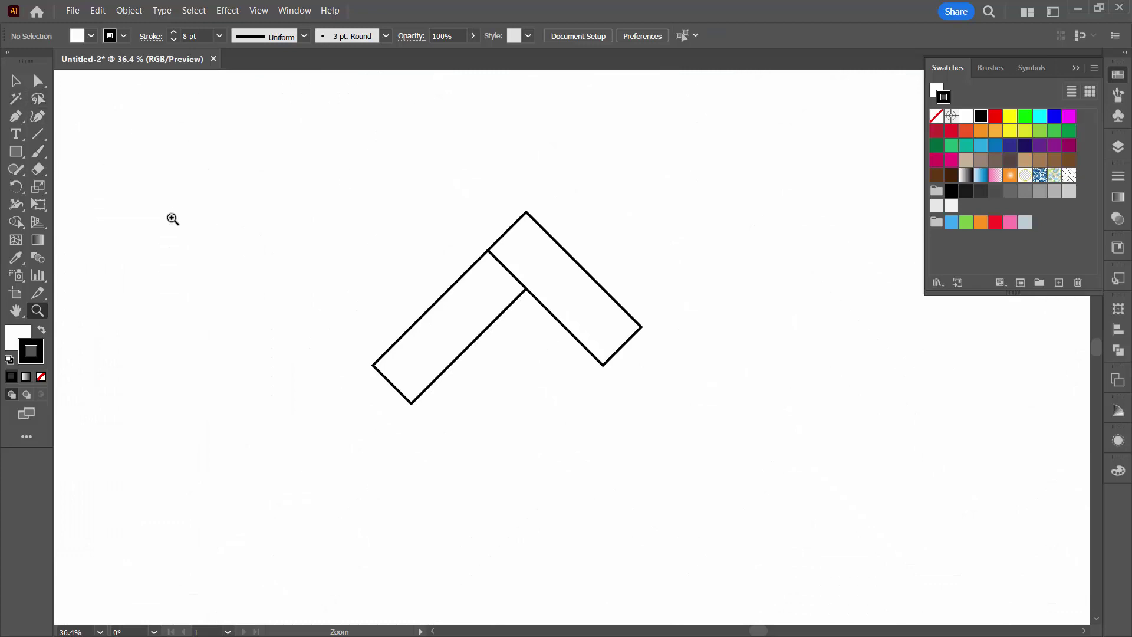
# - Delete the original L-shaped chevron artwork
pyautogui.click(13, 83)
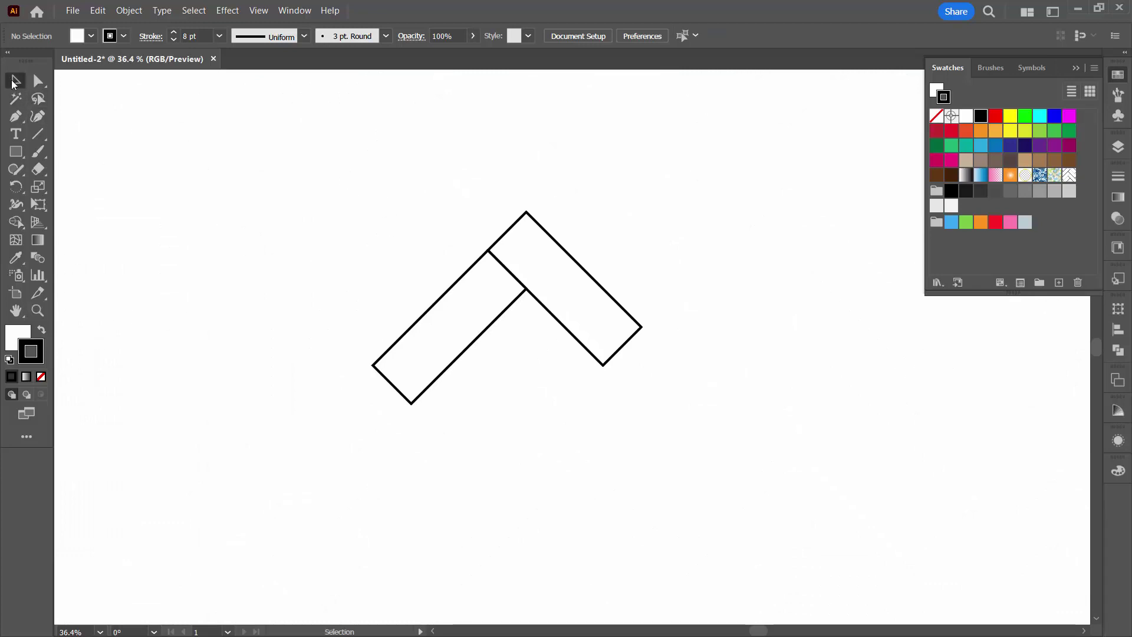
pyautogui.moveTo(355, 200); pyautogui.dragTo(605, 390)
pyautogui.press('Delete')
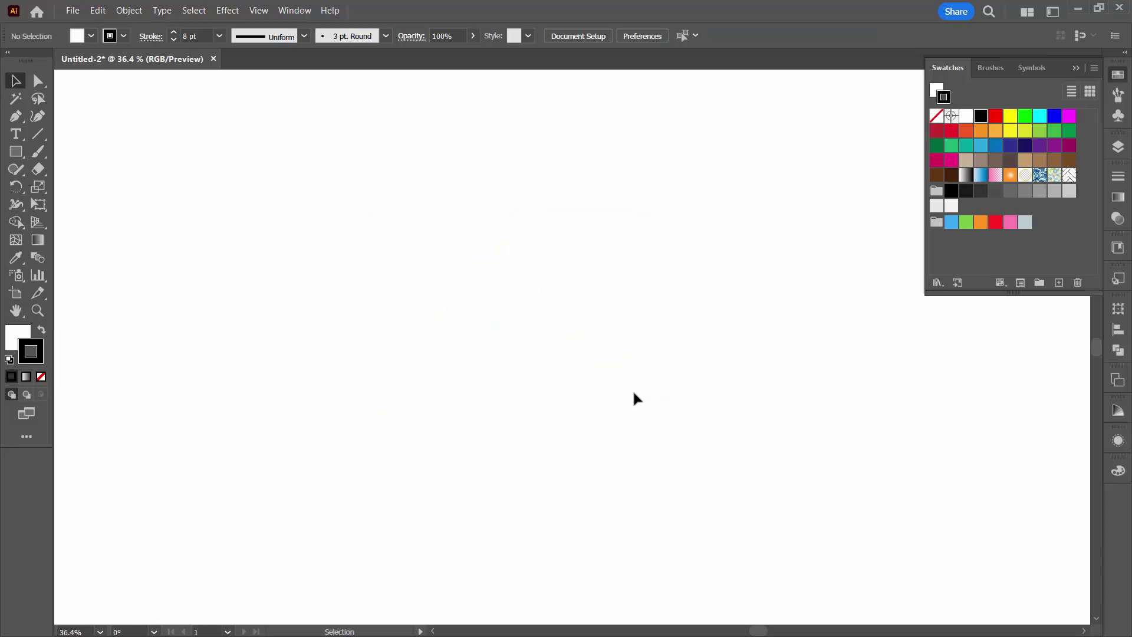
# - Draw a large rectangle across the artboard and fill it with the herringbone pattern swatch
pyautogui.click(16, 151)
pyautogui.moveTo(134, 131)
pyautogui.mouseDown()
pyautogui.moveTo(566, 409)
pyautogui.moveTo(786, 533)
pyautogui.mouseUp()
pyautogui.click(26, 333)
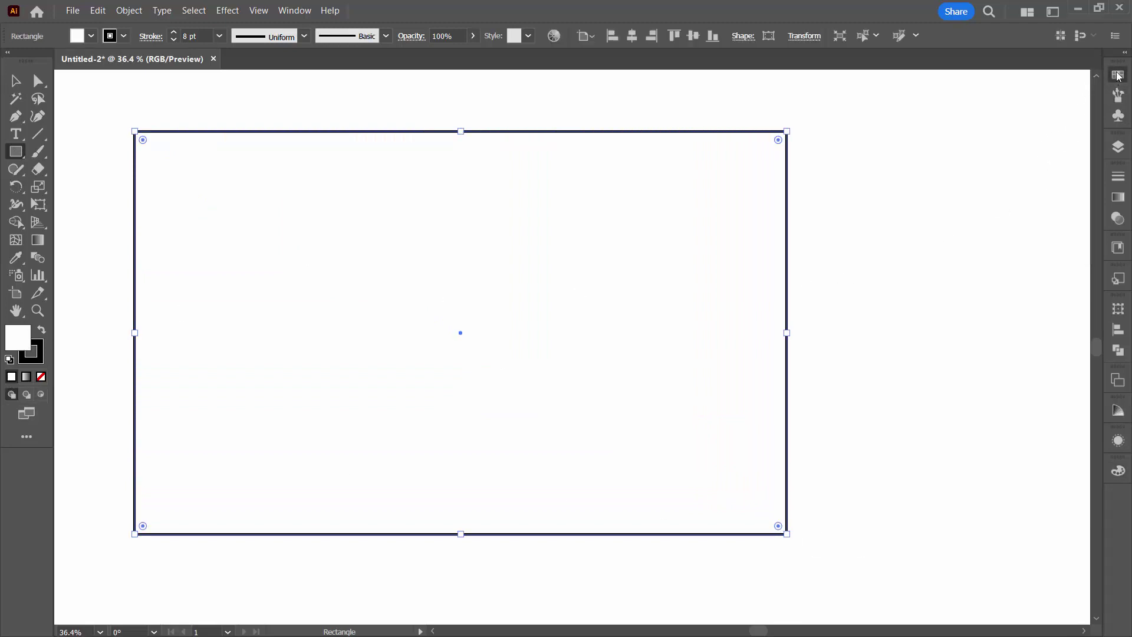
pyautogui.click(1117, 74)
pyautogui.click(1069, 175)
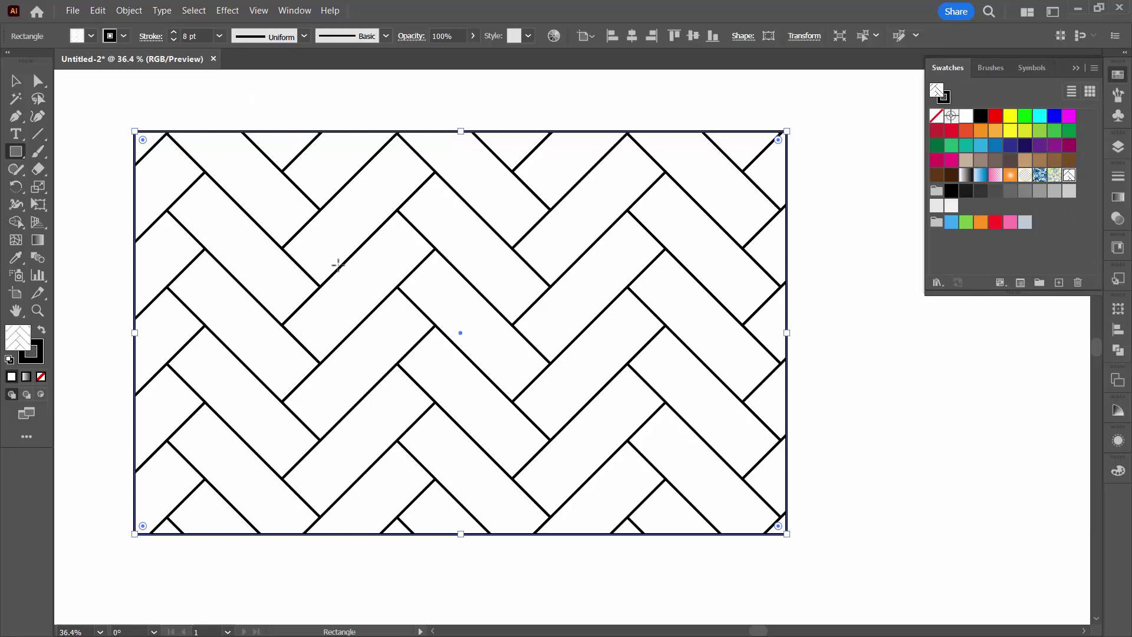
# - Open Recolor Artwork for the pattern, add a colour for the white row, and switch to the wheel
pyautogui.click(553, 36)
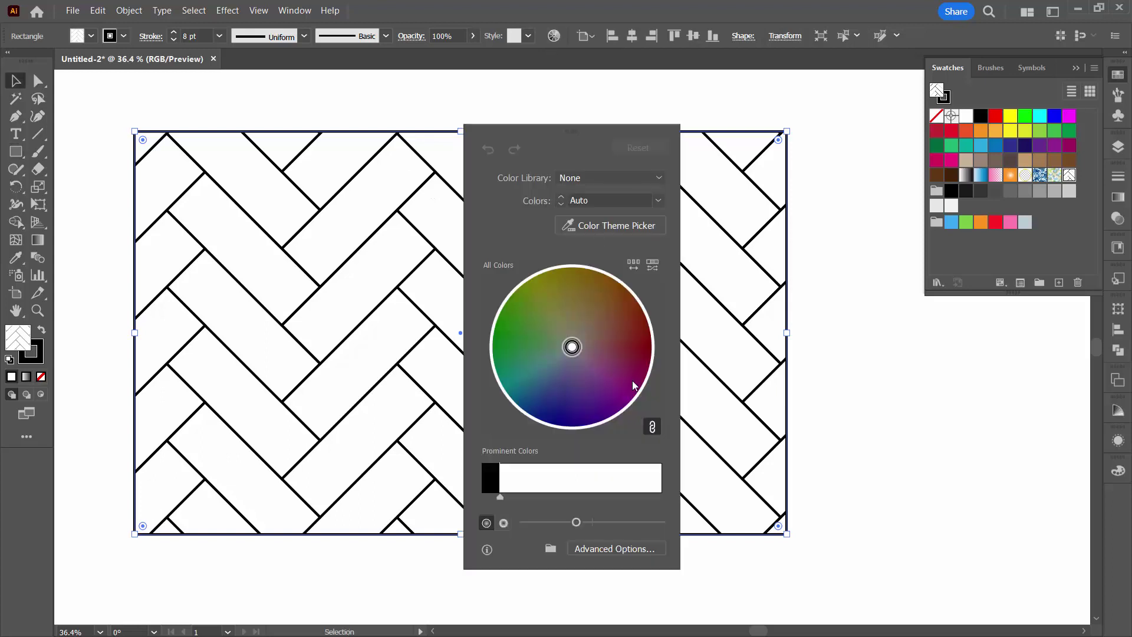
pyautogui.click(581, 548)
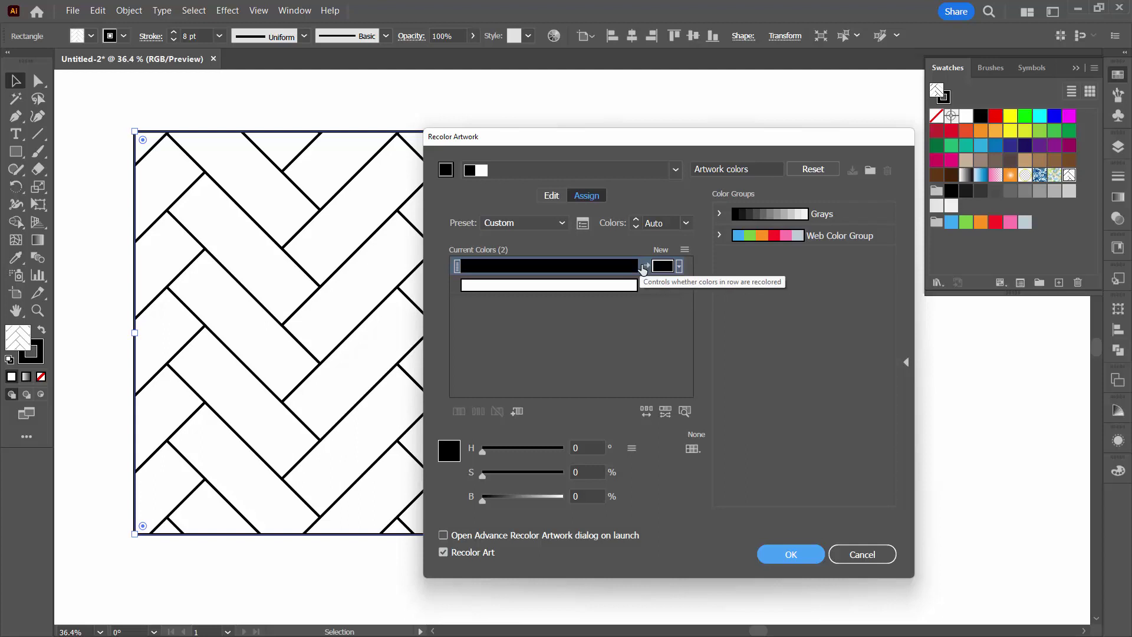
pyautogui.click(663, 286)
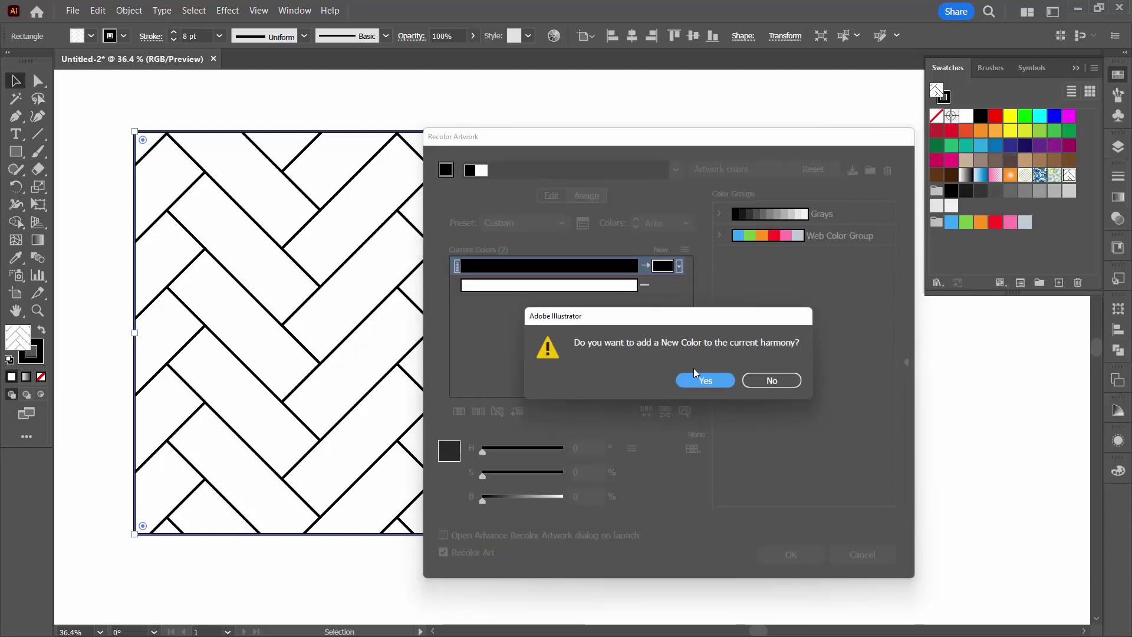
pyautogui.click(699, 384)
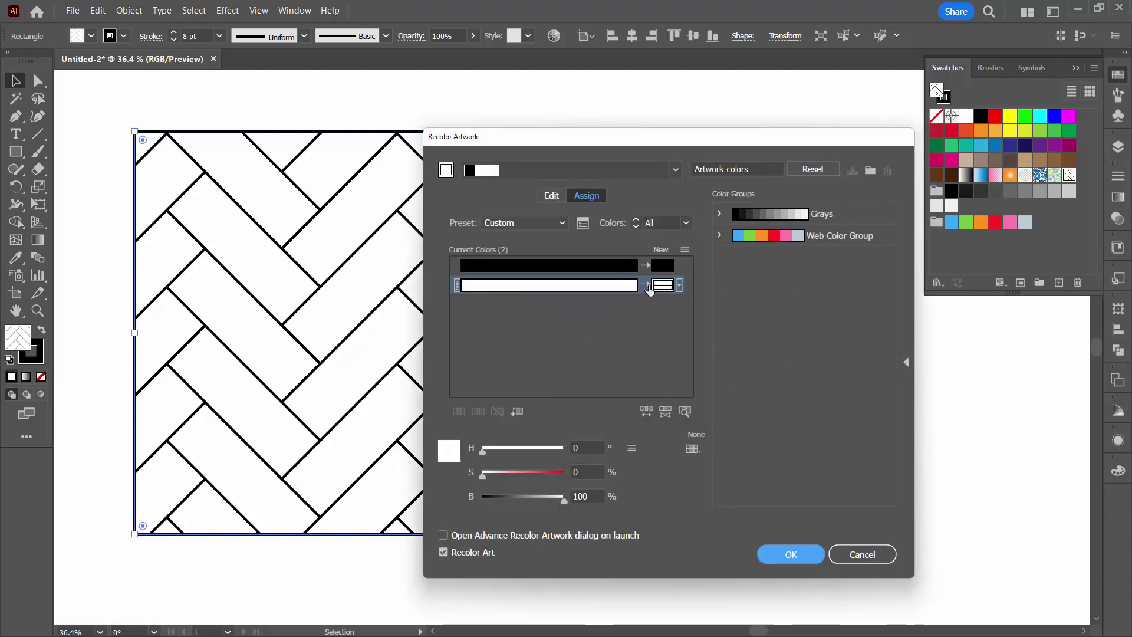
pyautogui.click(554, 199)
pyautogui.moveTo(556, 141); pyautogui.dragTo(706, 175)
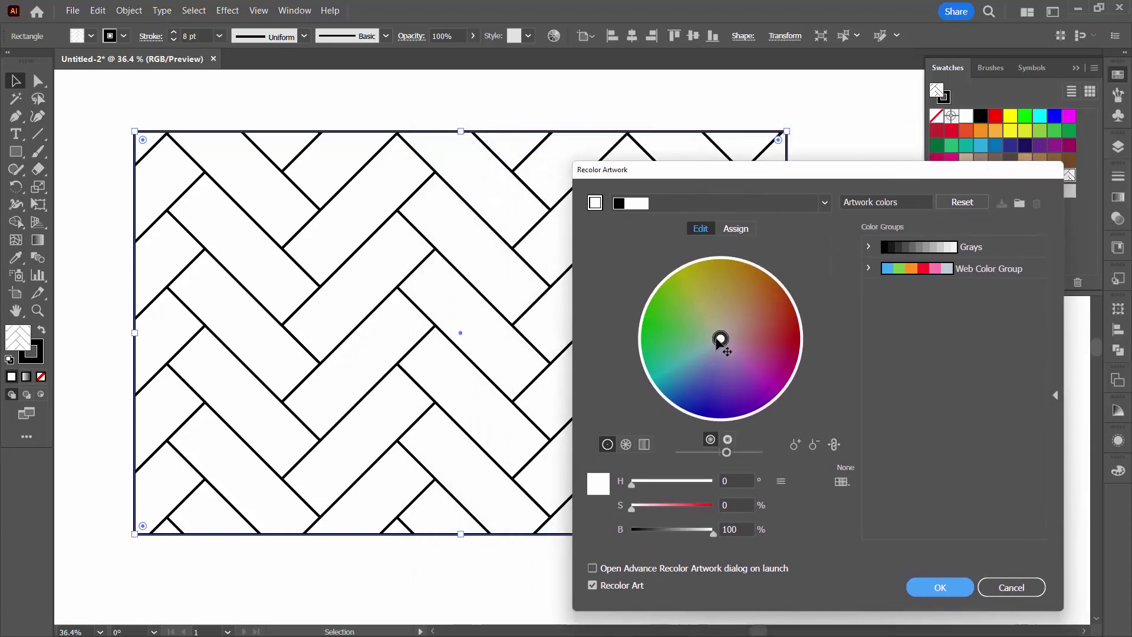
# - Unlink harmony colours and try purple, yellow and green variants for the fill and outlines
pyautogui.moveTo(720, 339)
pyautogui.mouseDown()
pyautogui.moveTo(682, 383)
pyautogui.moveTo(754, 389)
pyautogui.mouseUp()
pyautogui.moveTo(717, 342); pyautogui.dragTo(729, 305)
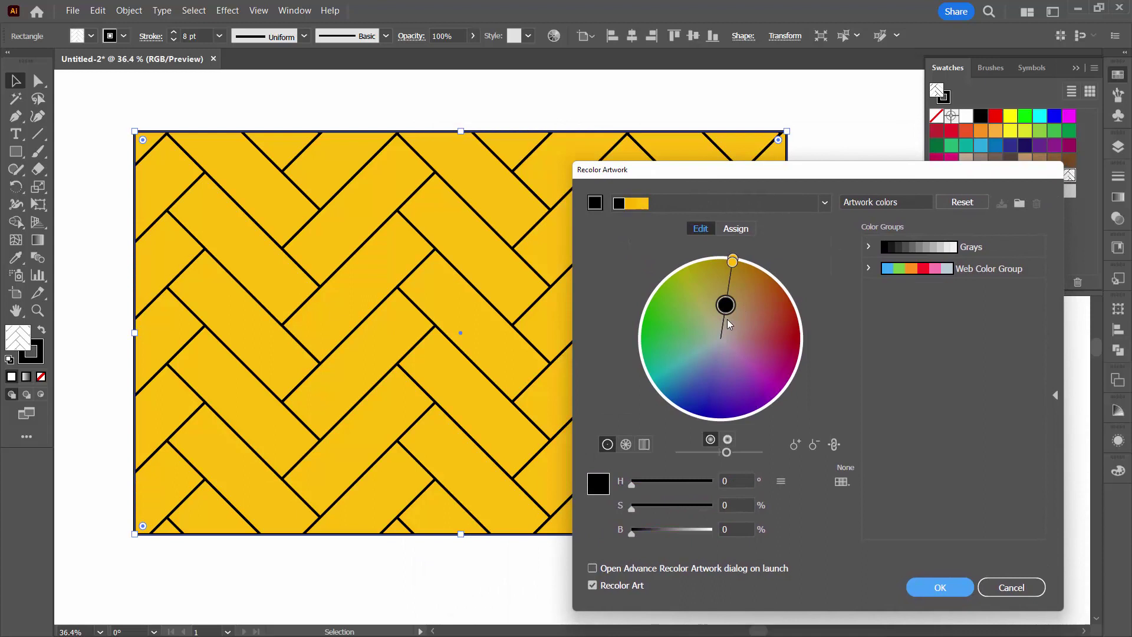
pyautogui.click(737, 262)
pyautogui.click(834, 447)
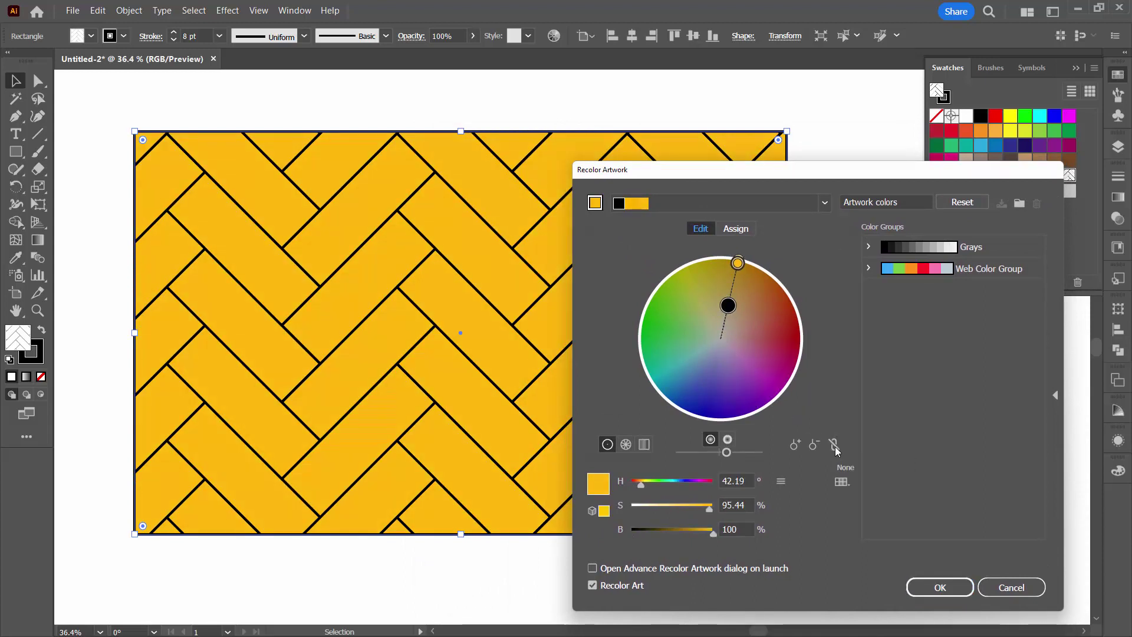
pyautogui.moveTo(729, 305); pyautogui.dragTo(682, 363)
pyautogui.moveTo(739, 264)
pyautogui.mouseDown()
pyautogui.moveTo(751, 373)
pyautogui.moveTo(785, 357)
pyautogui.mouseUp()
pyautogui.moveTo(682, 363); pyautogui.dragTo(683, 397)
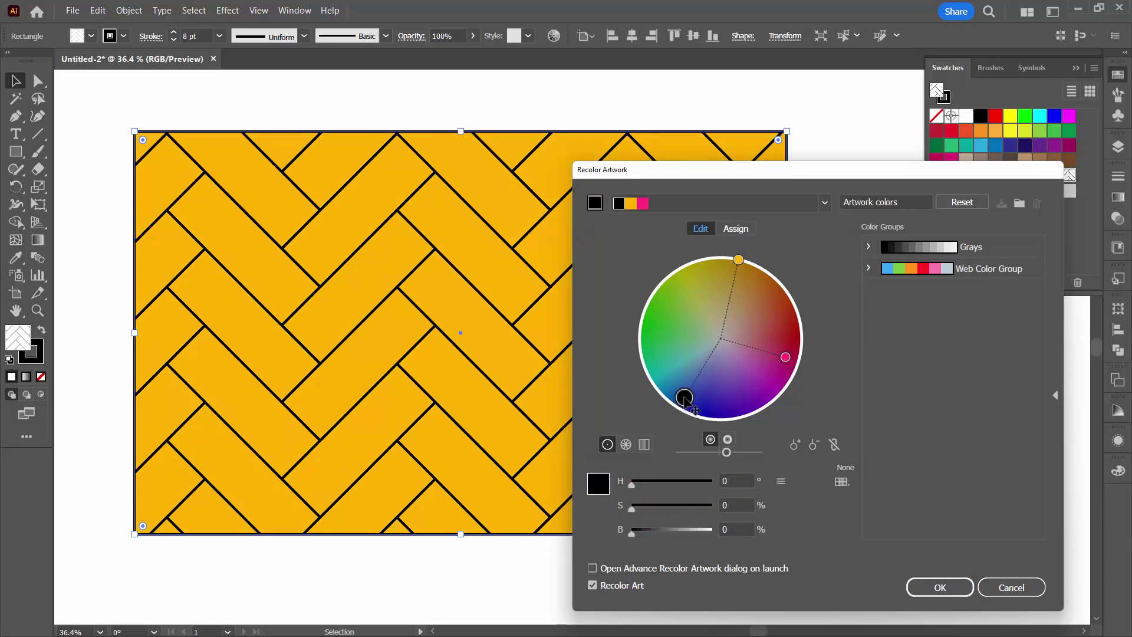
pyautogui.moveTo(634, 535); pyautogui.dragTo(668, 529)
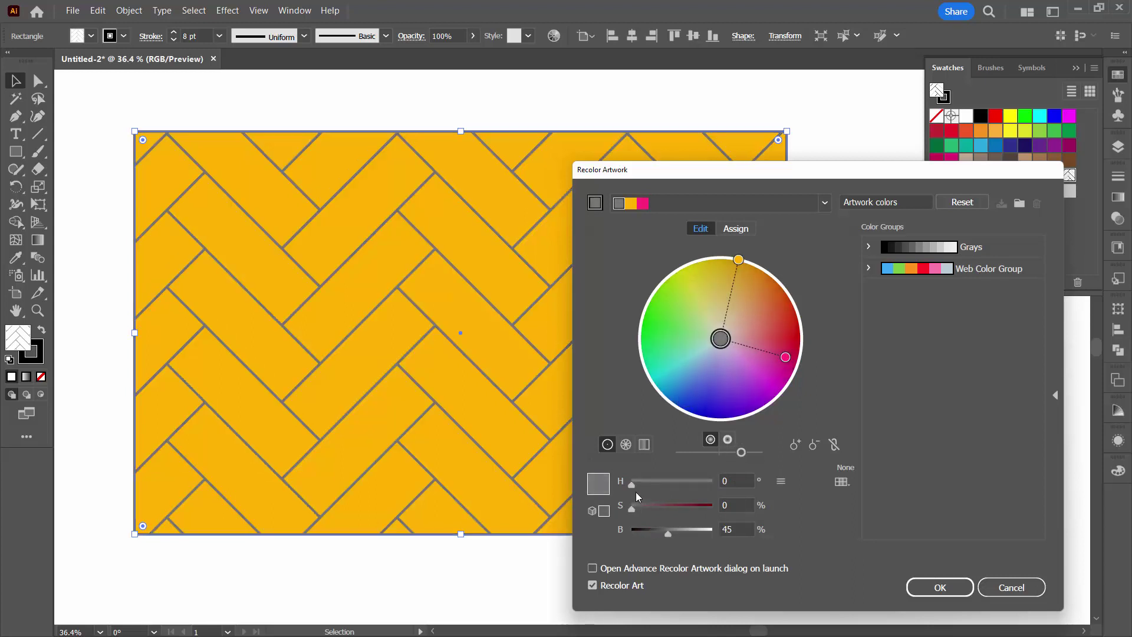
pyautogui.moveTo(631, 484); pyautogui.dragTo(659, 483)
pyautogui.moveTo(721, 341); pyautogui.dragTo(660, 322)
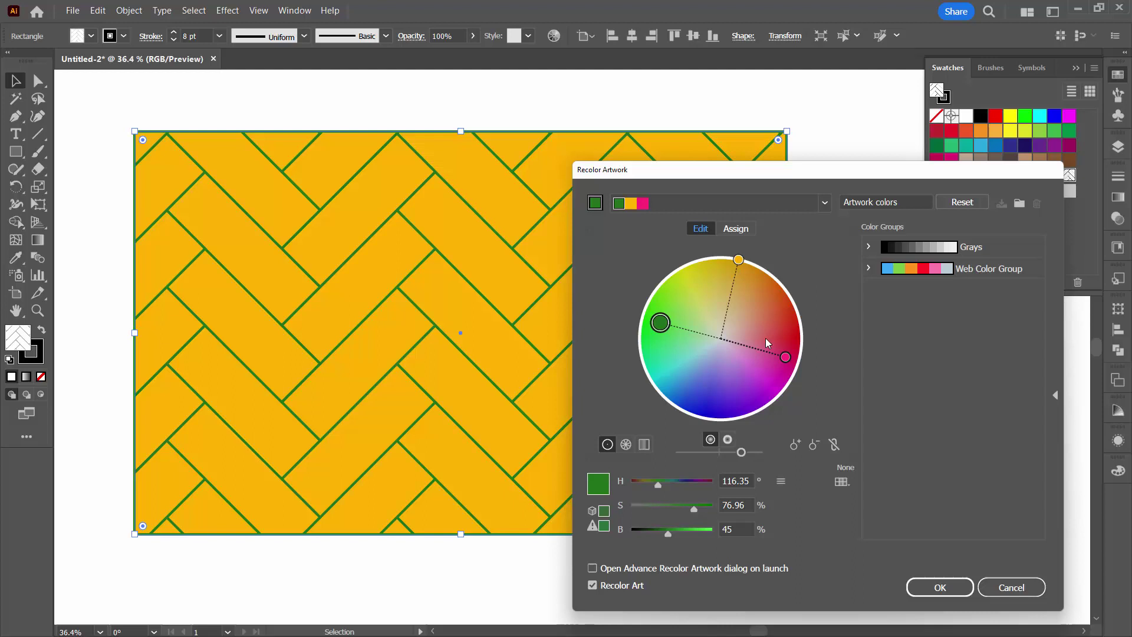
# - Remove the extra pink colour, set a peach fill with deep slate-blue lines, and apply
pyautogui.moveTo(738, 261)
pyautogui.mouseDown()
pyautogui.moveTo(744, 285)
pyautogui.moveTo(730, 292)
pyautogui.mouseUp()
pyautogui.moveTo(790, 358)
pyautogui.mouseDown()
pyautogui.moveTo(755, 386)
pyautogui.moveTo(777, 370)
pyautogui.mouseUp()
pyautogui.rightClick(776, 370)
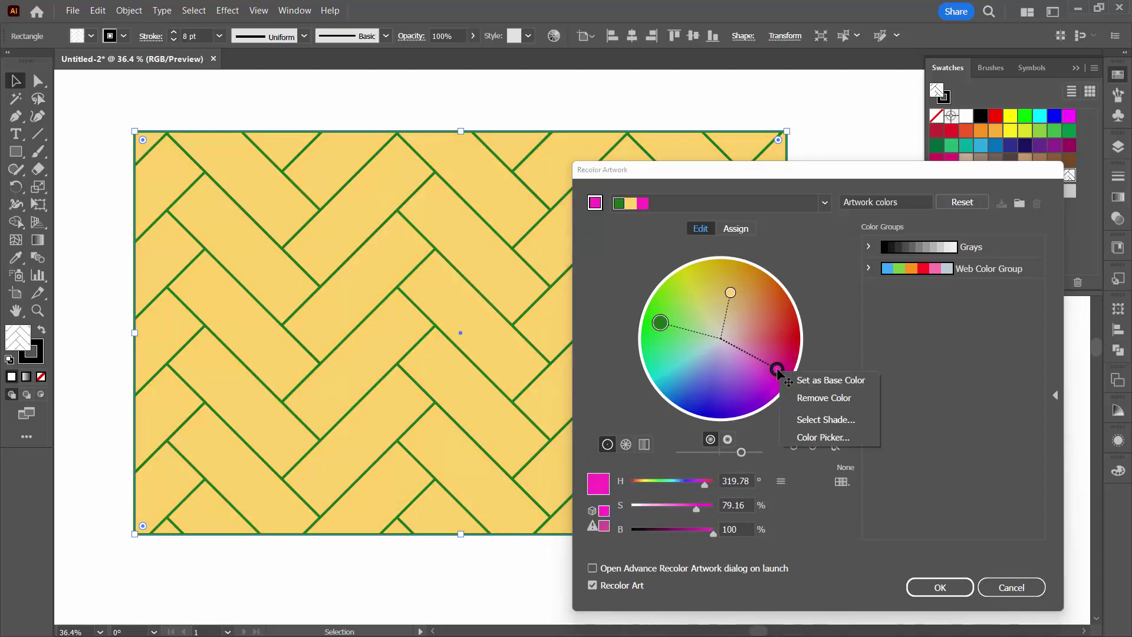
pyautogui.click(809, 397)
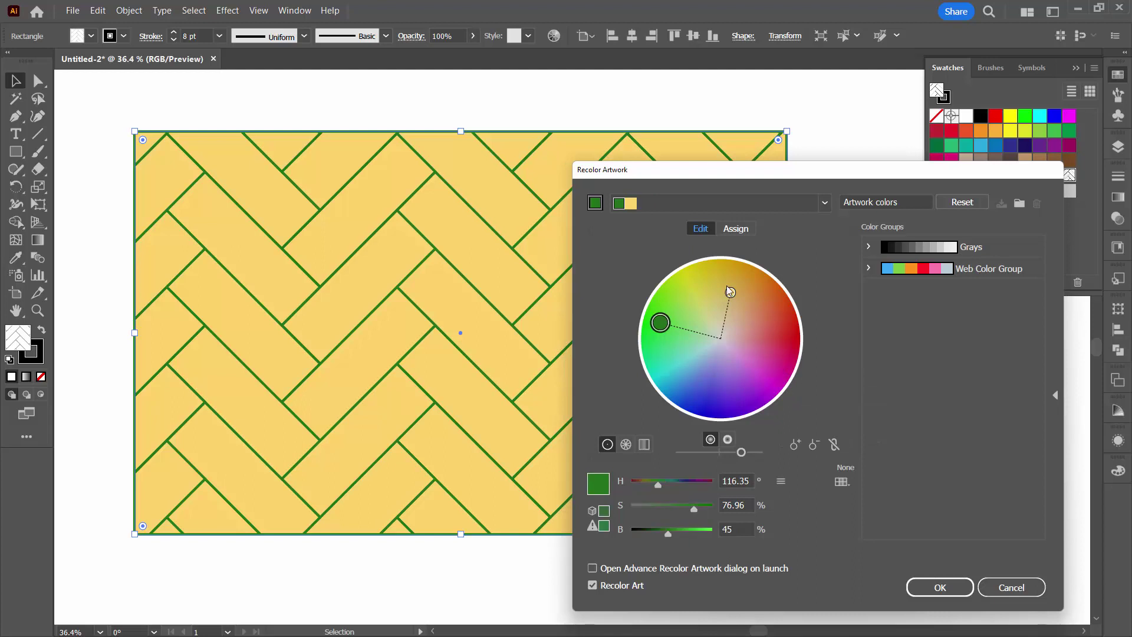
pyautogui.moveTo(730, 291)
pyautogui.mouseDown()
pyautogui.moveTo(781, 379)
pyautogui.moveTo(787, 353)
pyautogui.mouseUp()
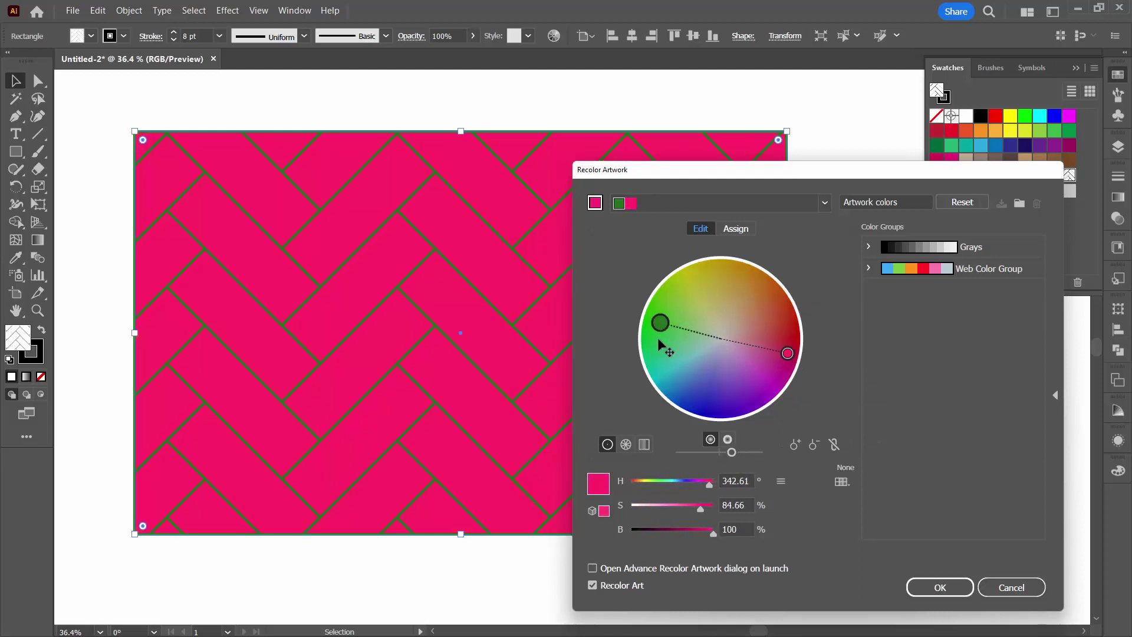
pyautogui.moveTo(657, 339)
pyautogui.mouseDown()
pyautogui.moveTo(715, 397)
pyautogui.moveTo(717, 348)
pyautogui.moveTo(710, 357)
pyautogui.mouseUp()
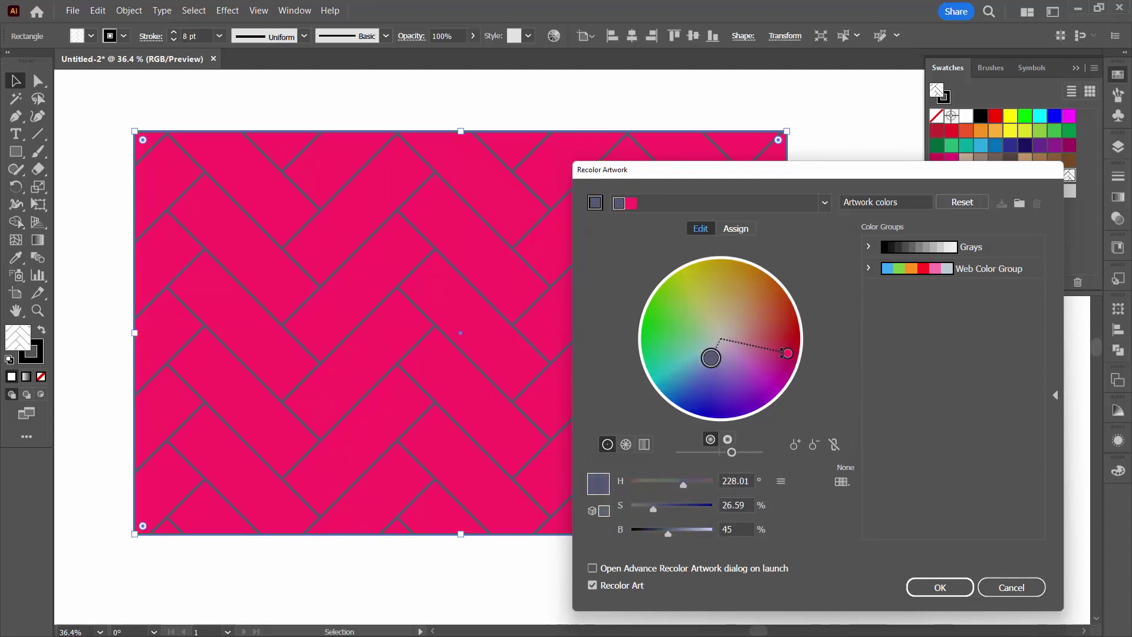
pyautogui.moveTo(785, 352)
pyautogui.mouseDown()
pyautogui.moveTo(788, 325)
pyautogui.moveTo(745, 312)
pyautogui.mouseUp()
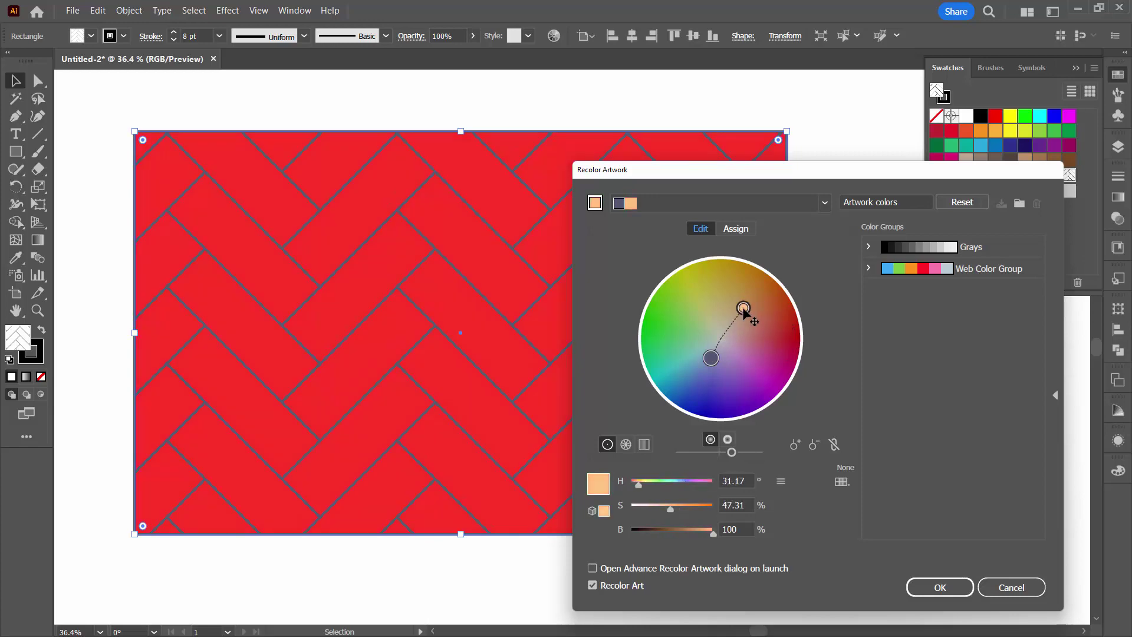
pyautogui.moveTo(710, 356)
pyautogui.mouseDown()
pyautogui.moveTo(689, 369)
pyautogui.moveTo(707, 375)
pyautogui.mouseUp()
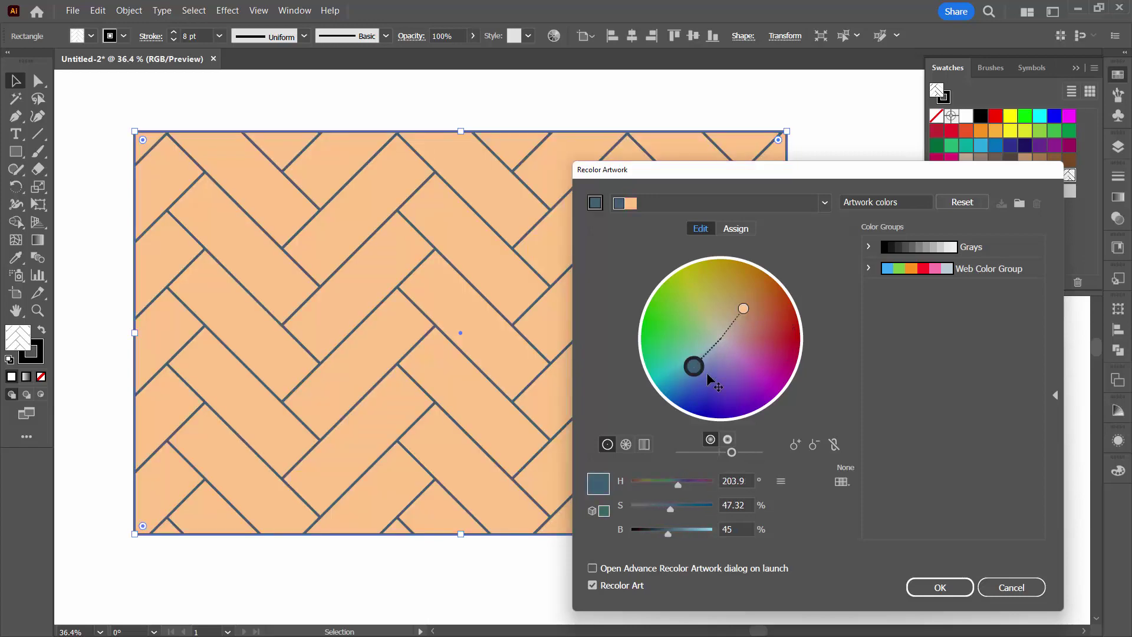
pyautogui.click(940, 587)
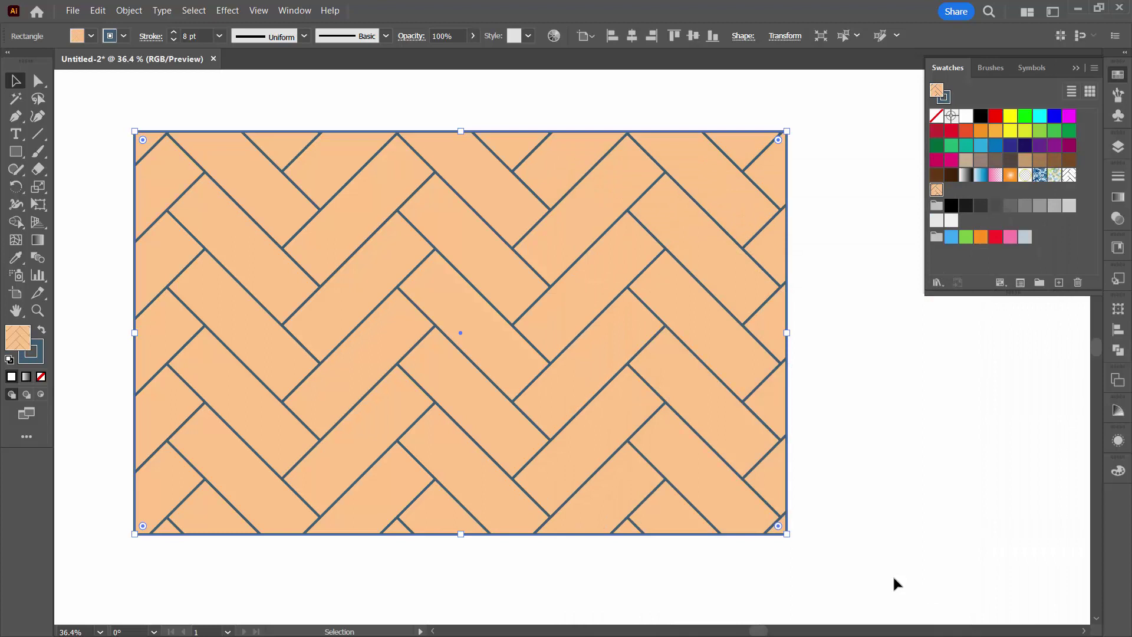
# - Compare the black-and-white and peach herringbone swatches on the rectangle, ending with peach
pyautogui.click(823, 536)
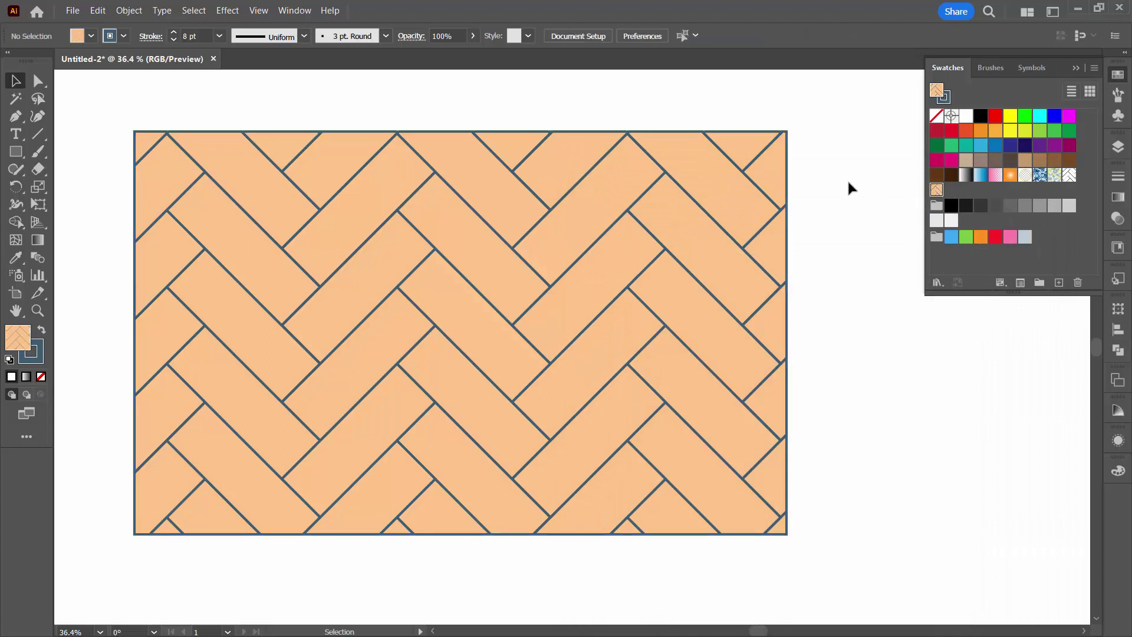
pyautogui.click(758, 196)
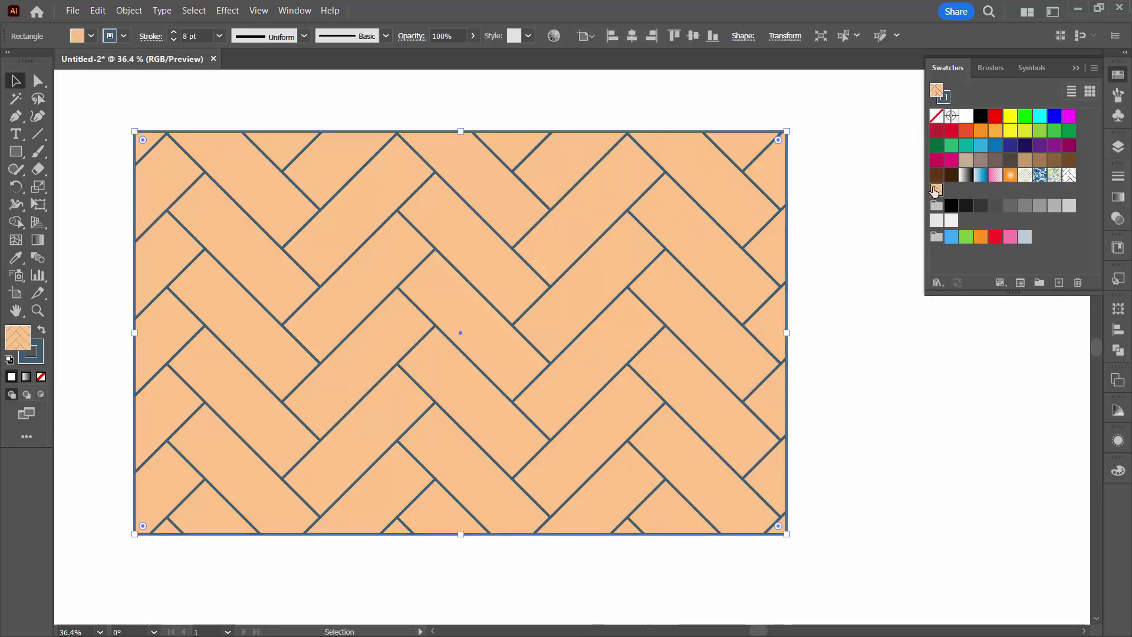
pyautogui.click(1069, 175)
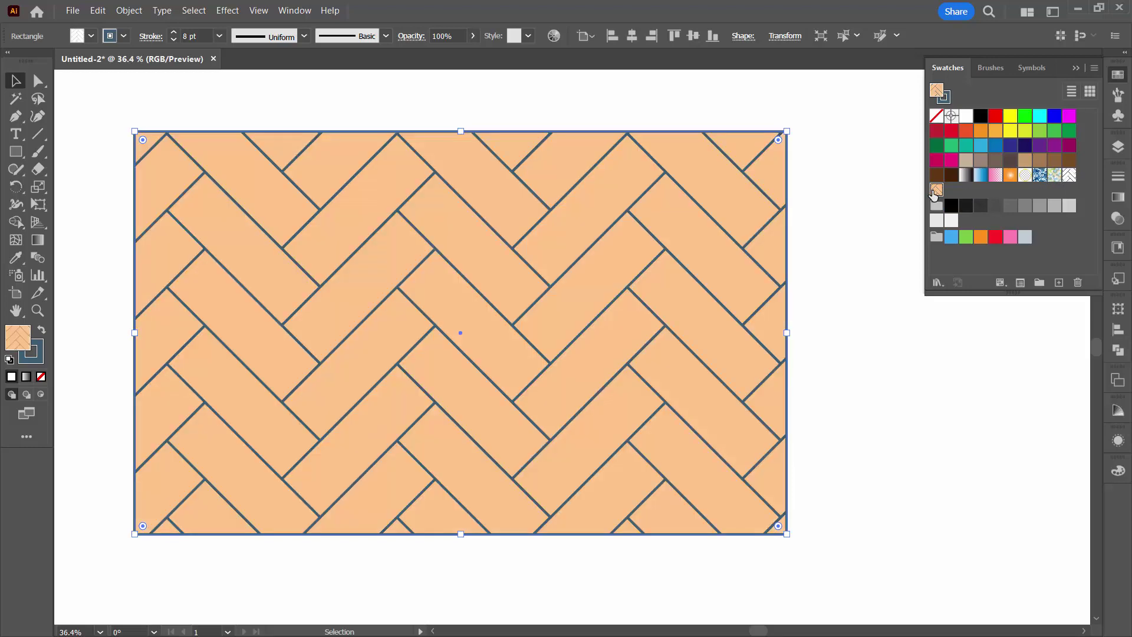
pyautogui.click(936, 189)
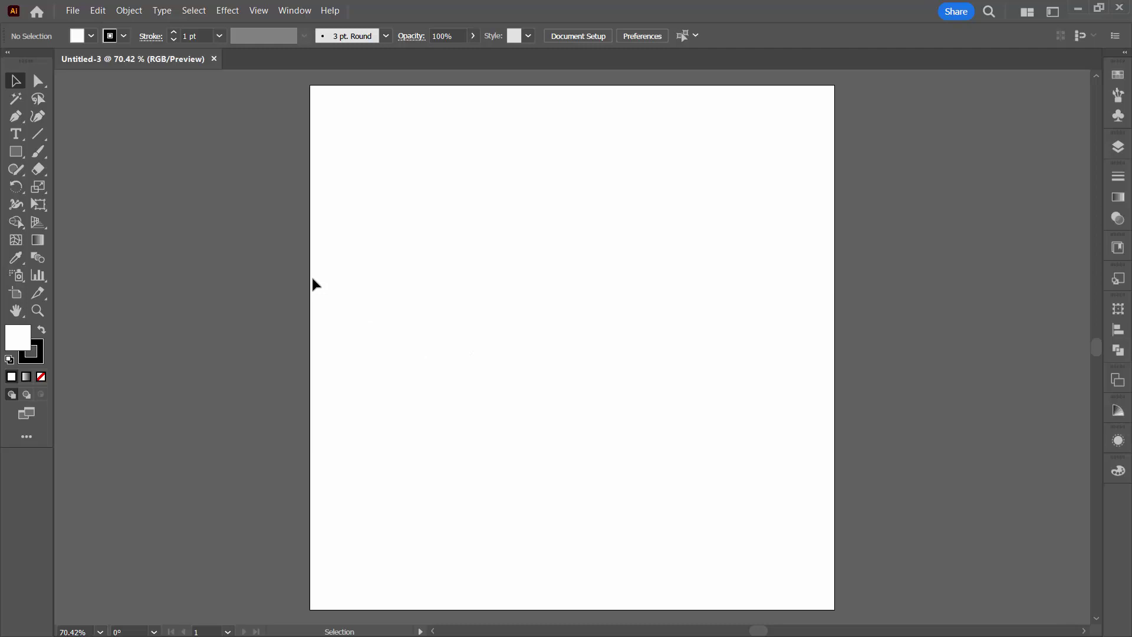
# - Draw a rectangle of exactly 100 × 300 px
pyautogui.click(16, 153)
pyautogui.click(391, 241)
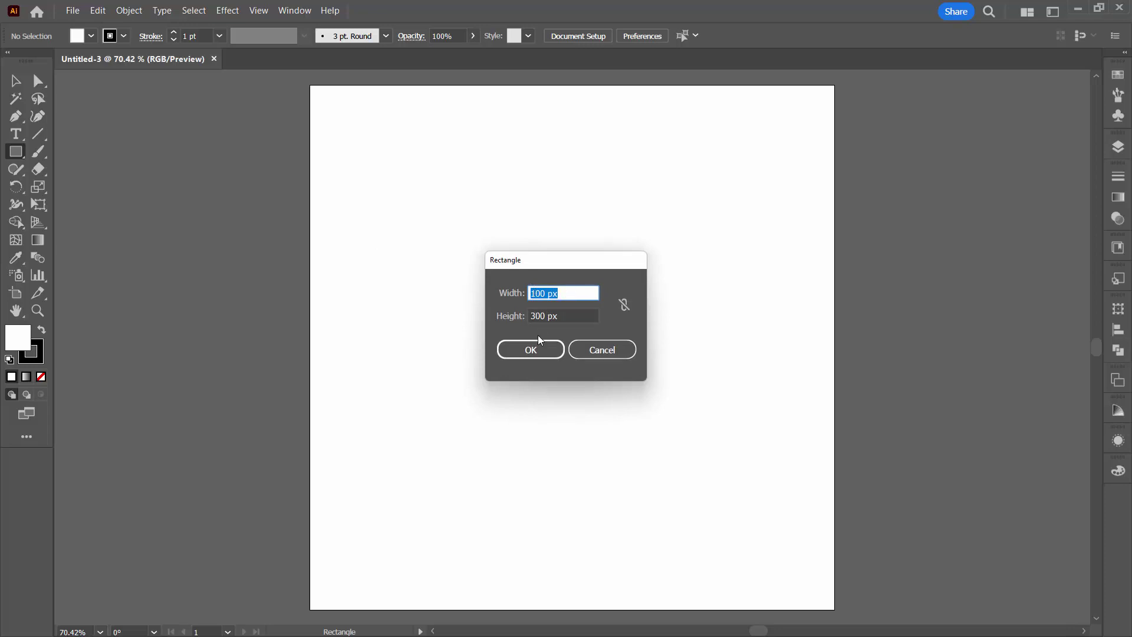
pyautogui.click(531, 355)
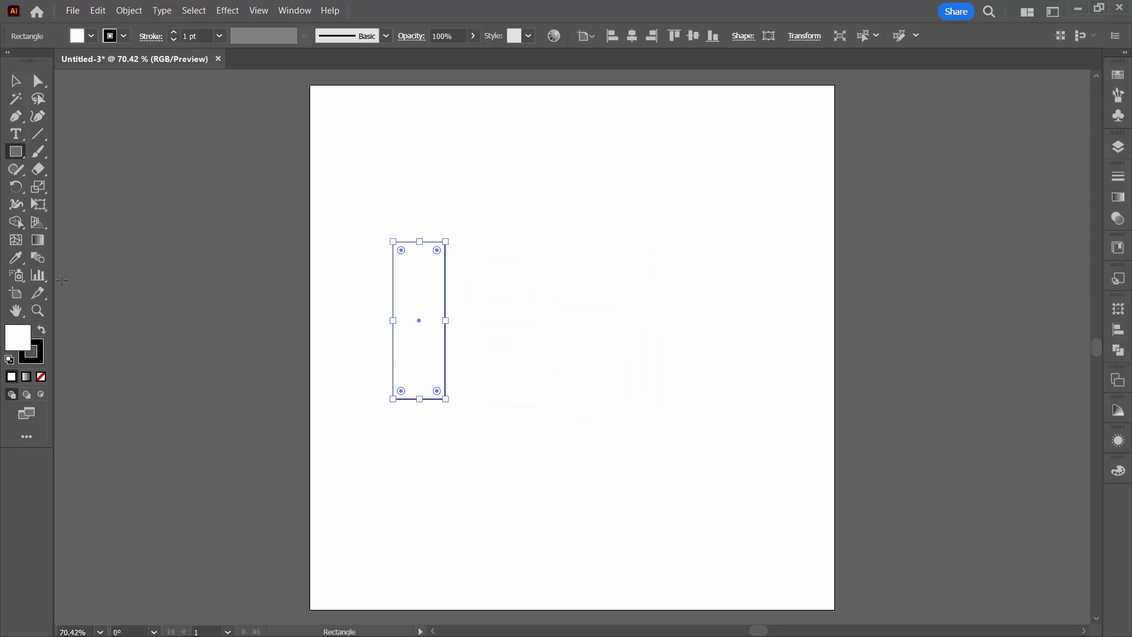
# - Give the rectangle an 8 pt stroke aligned to center, then make fill active
pyautogui.click(36, 357)
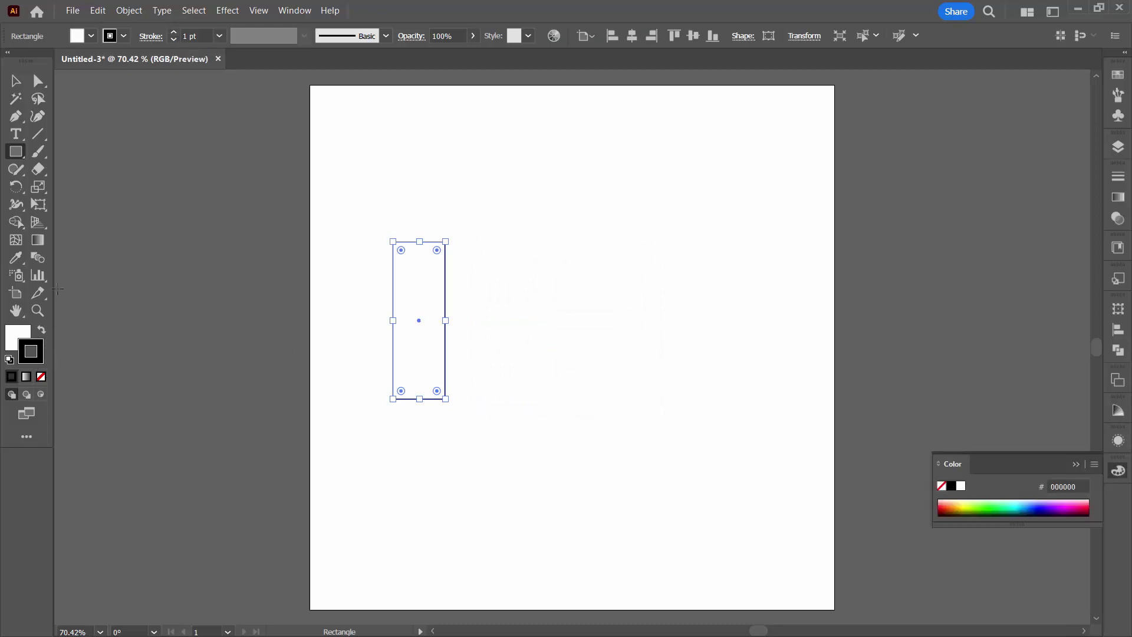
pyautogui.click(173, 33)
pyautogui.click(173, 33)
pyautogui.click(172, 33)
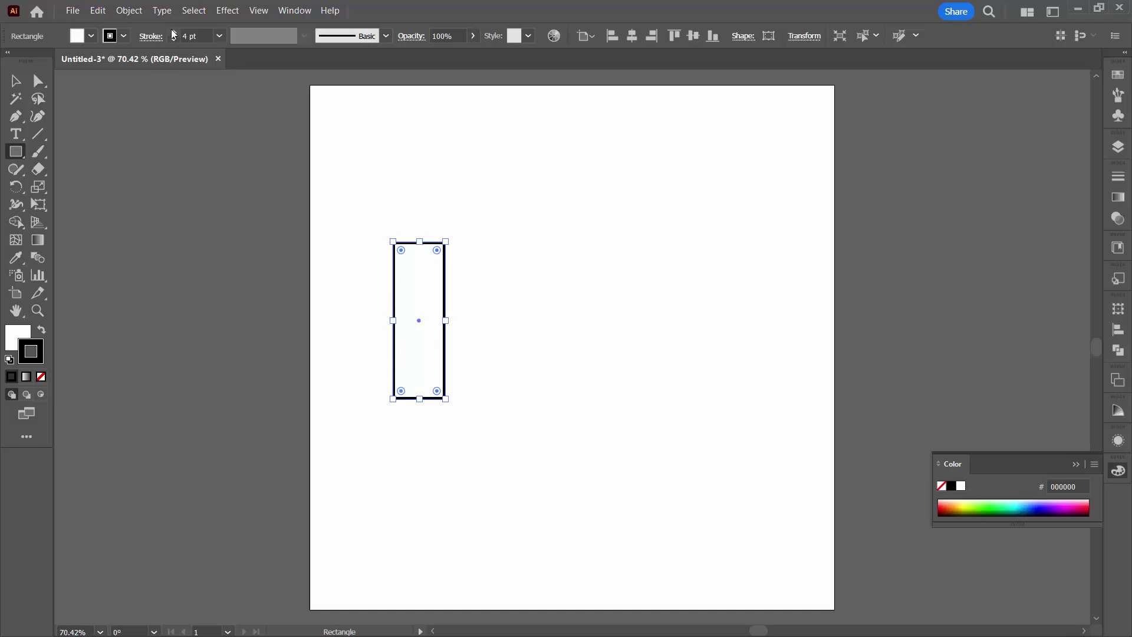
pyautogui.click(173, 33)
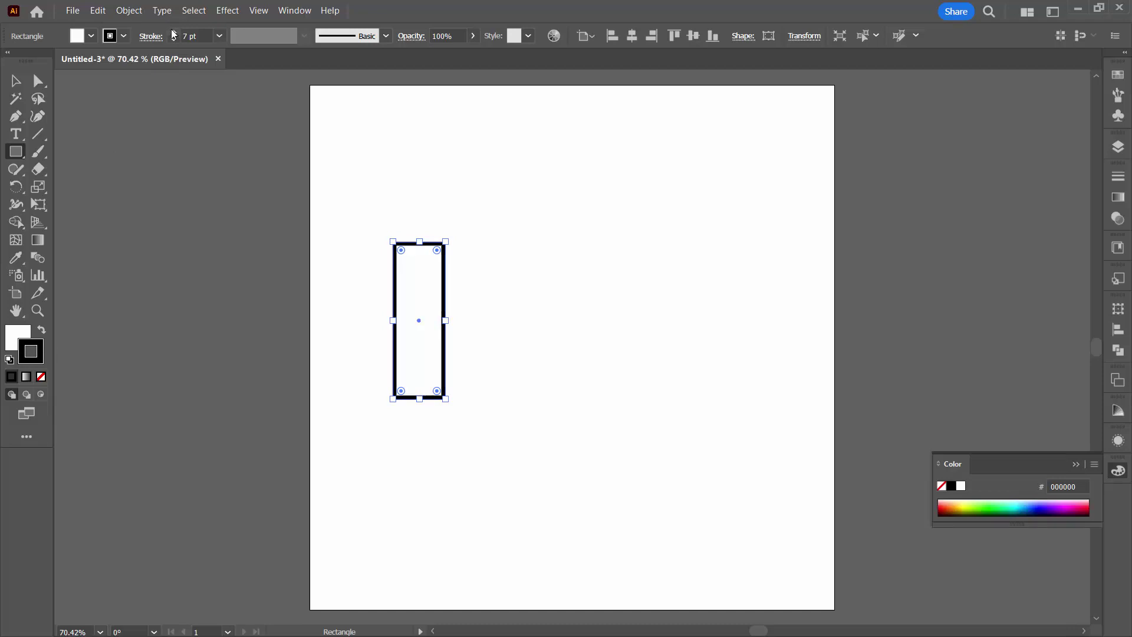
pyautogui.click(173, 33)
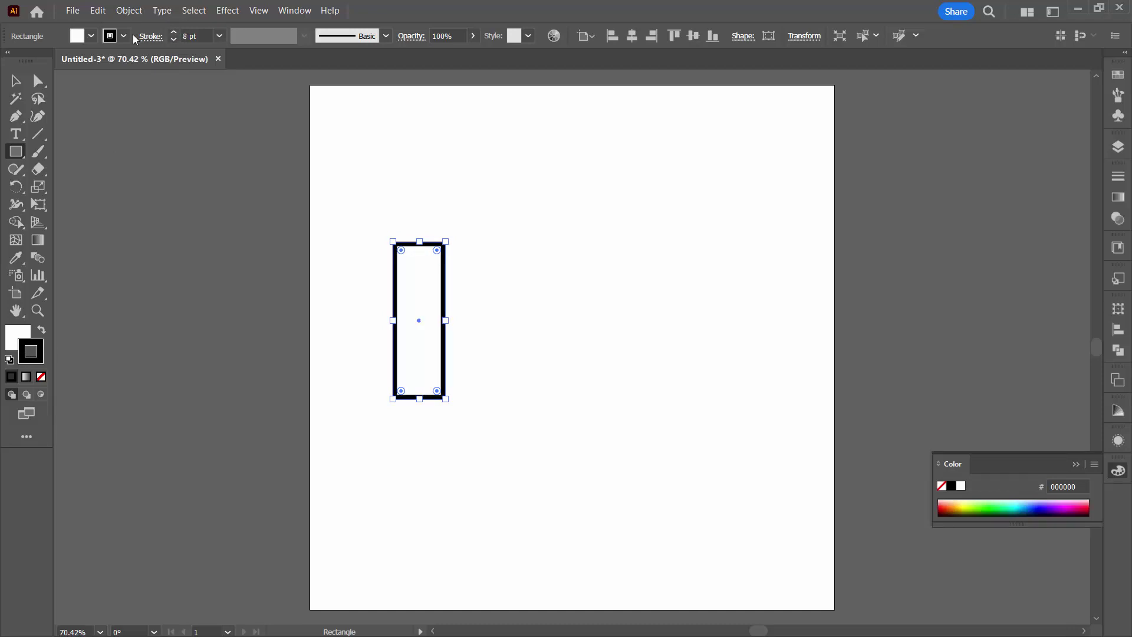
pyautogui.click(148, 37)
pyautogui.click(57, 114)
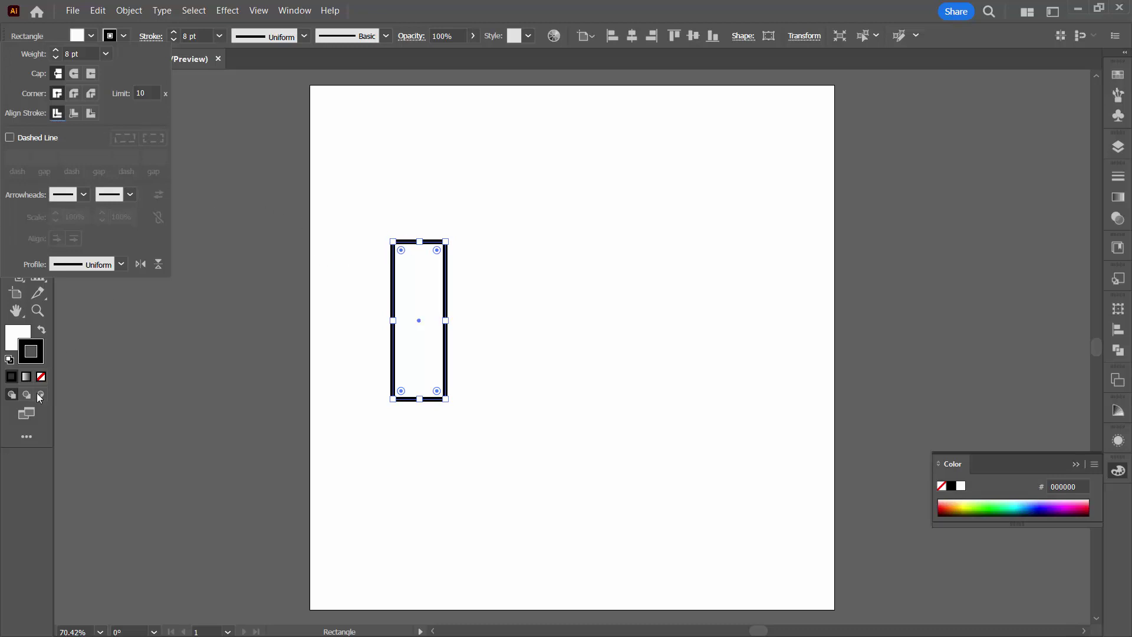
pyautogui.click(11, 338)
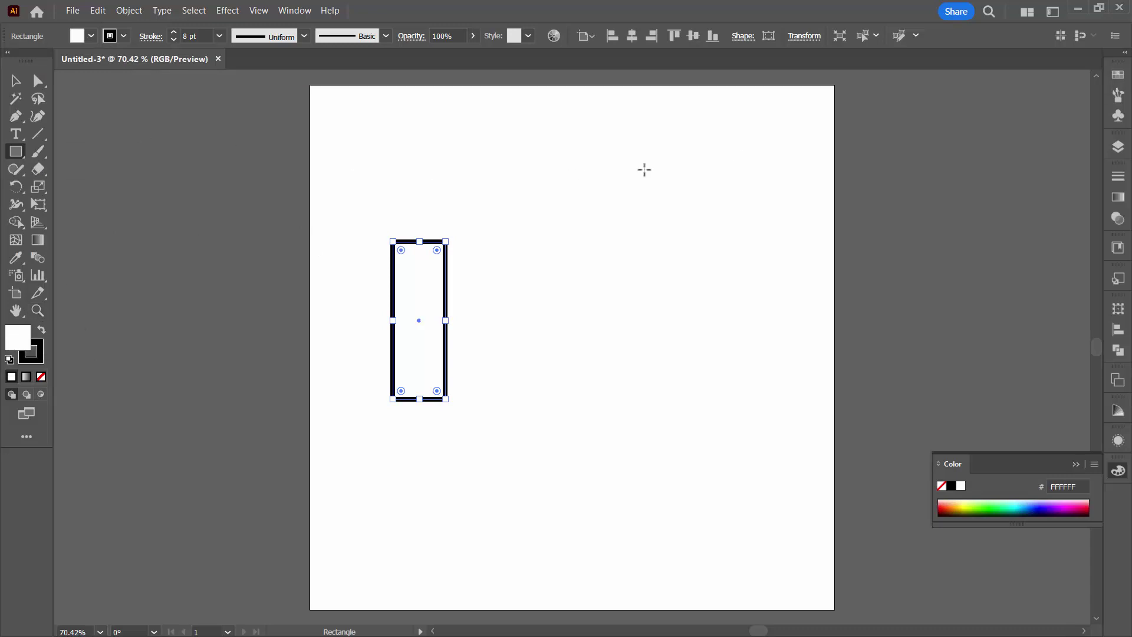
# - Fill it light blue, add a 90°-rotated copy butted against its top, and select both
pyautogui.click(1118, 74)
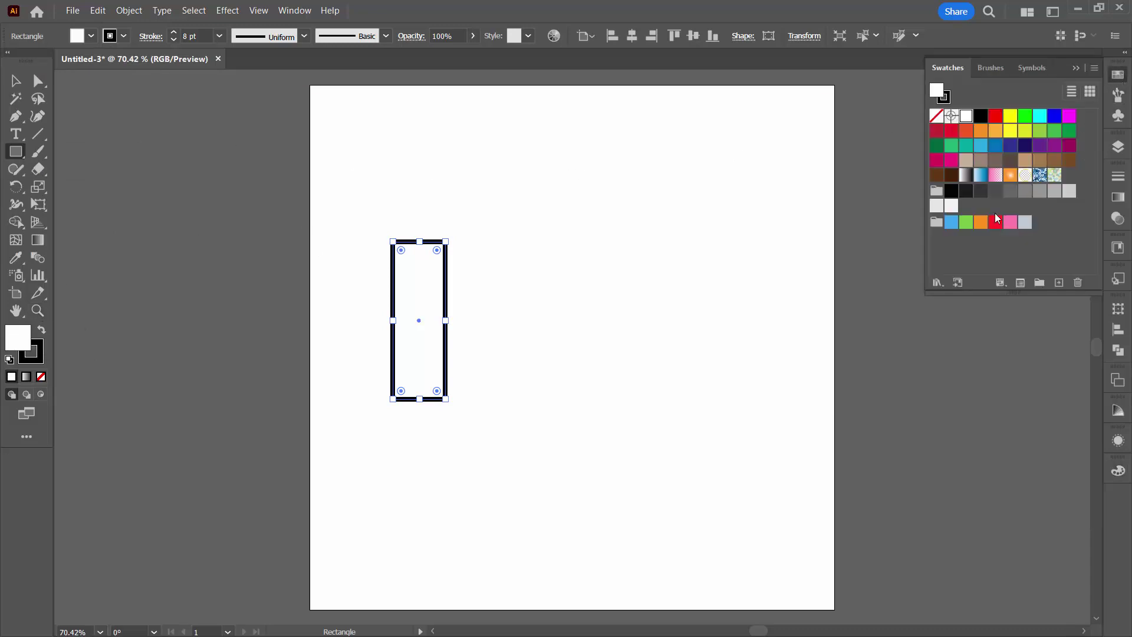
pyautogui.click(977, 145)
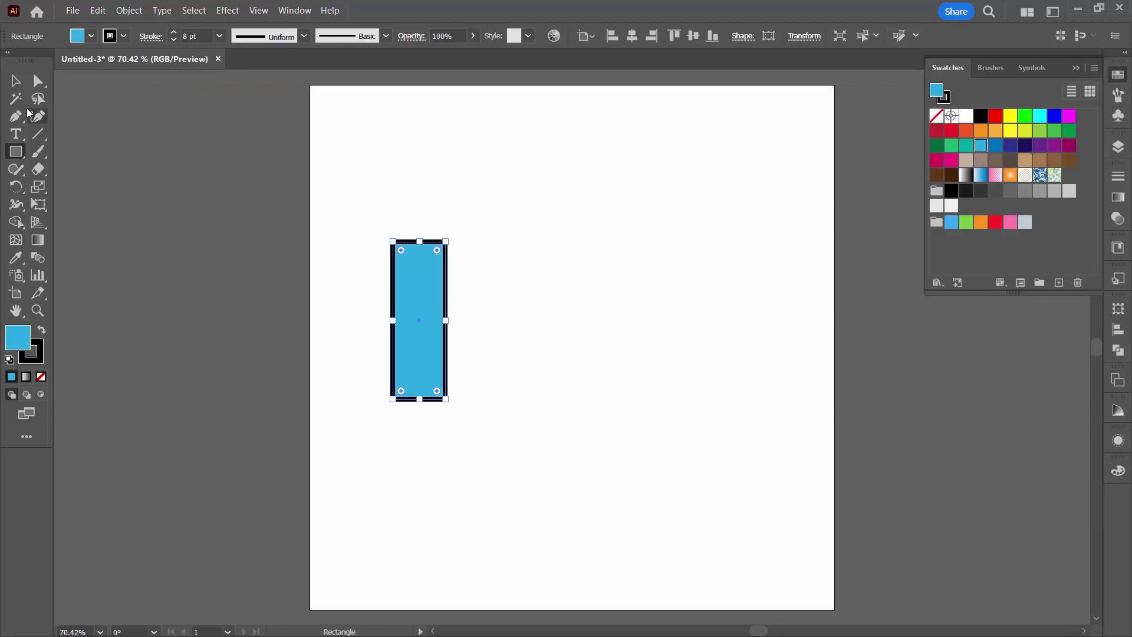
pyautogui.click(15, 81)
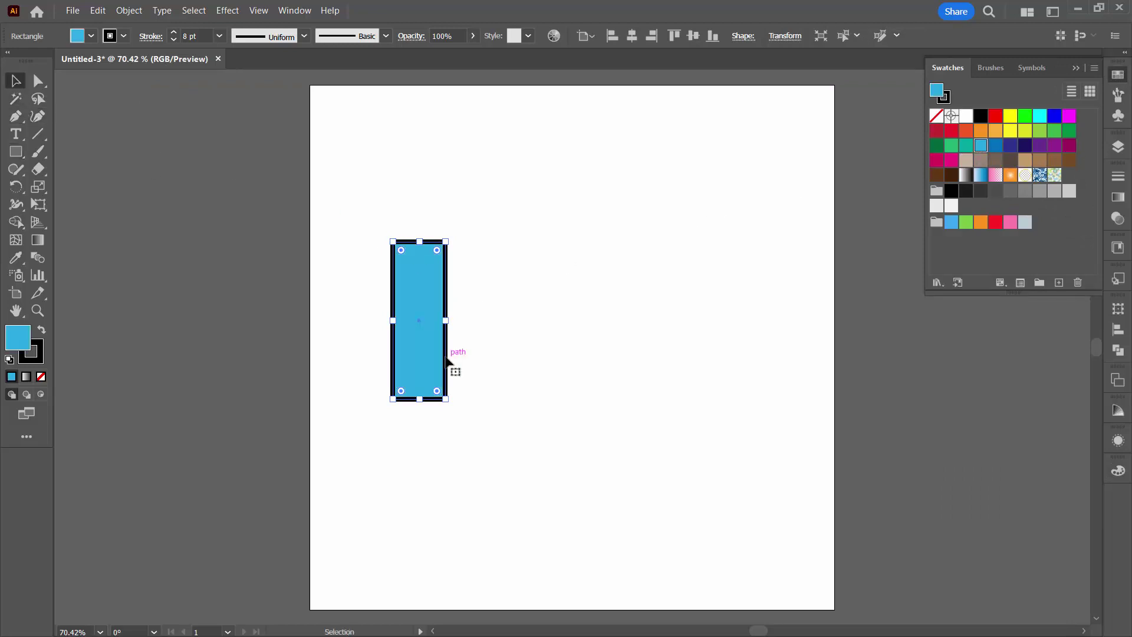
pyautogui.moveTo(446, 359); pyautogui.dragTo(567, 382)
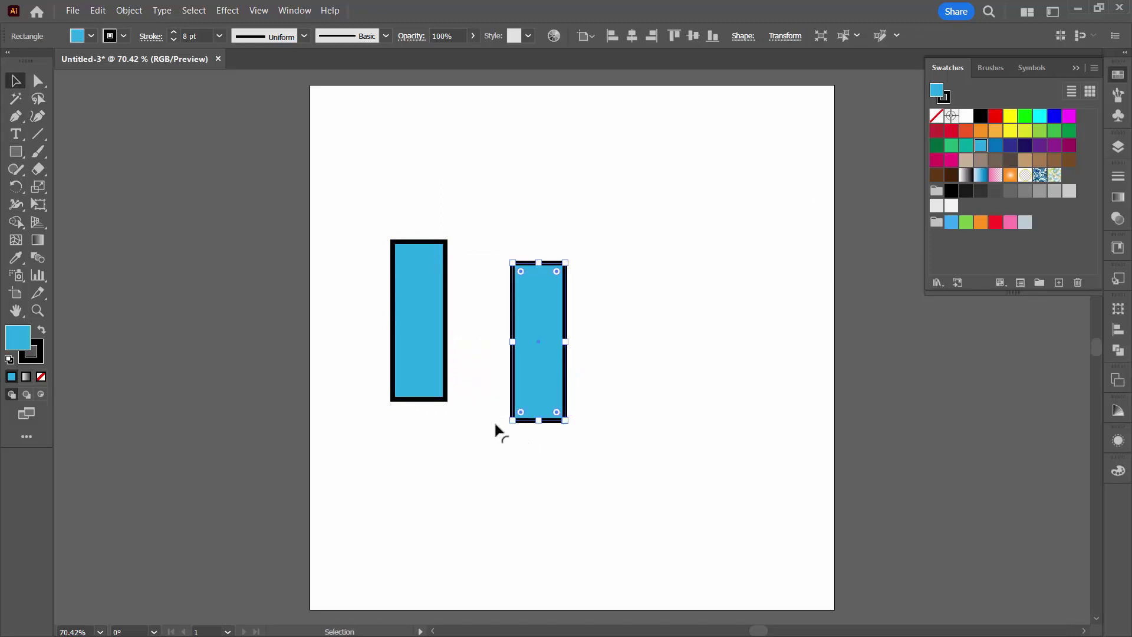
pyautogui.moveTo(510, 422); pyautogui.dragTo(646, 389)
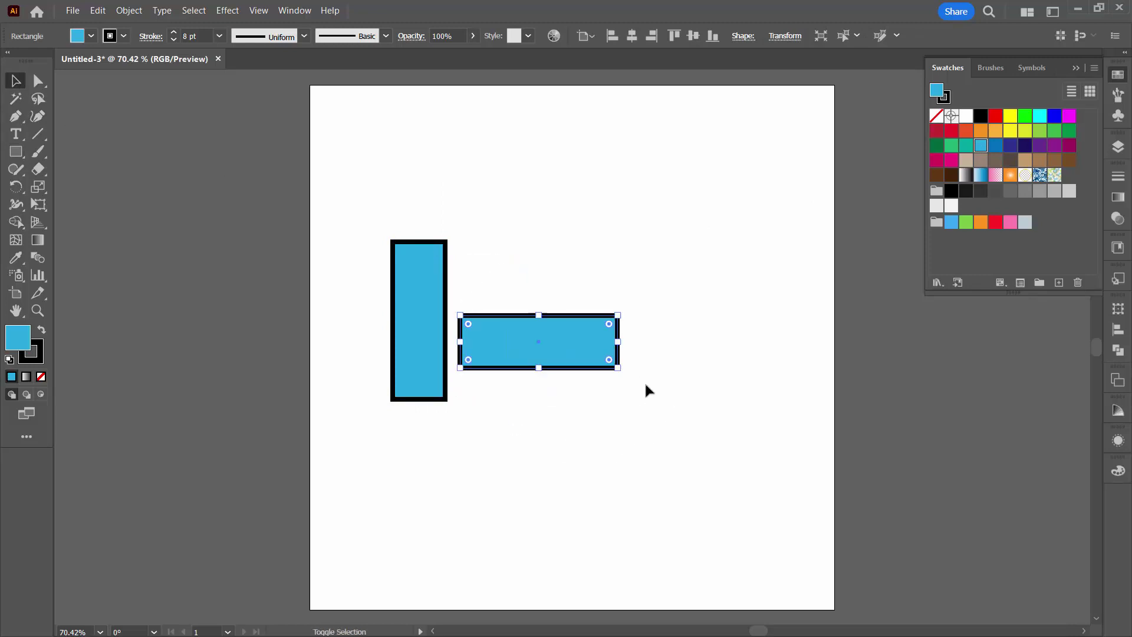
pyautogui.moveTo(499, 373); pyautogui.dragTo(483, 302)
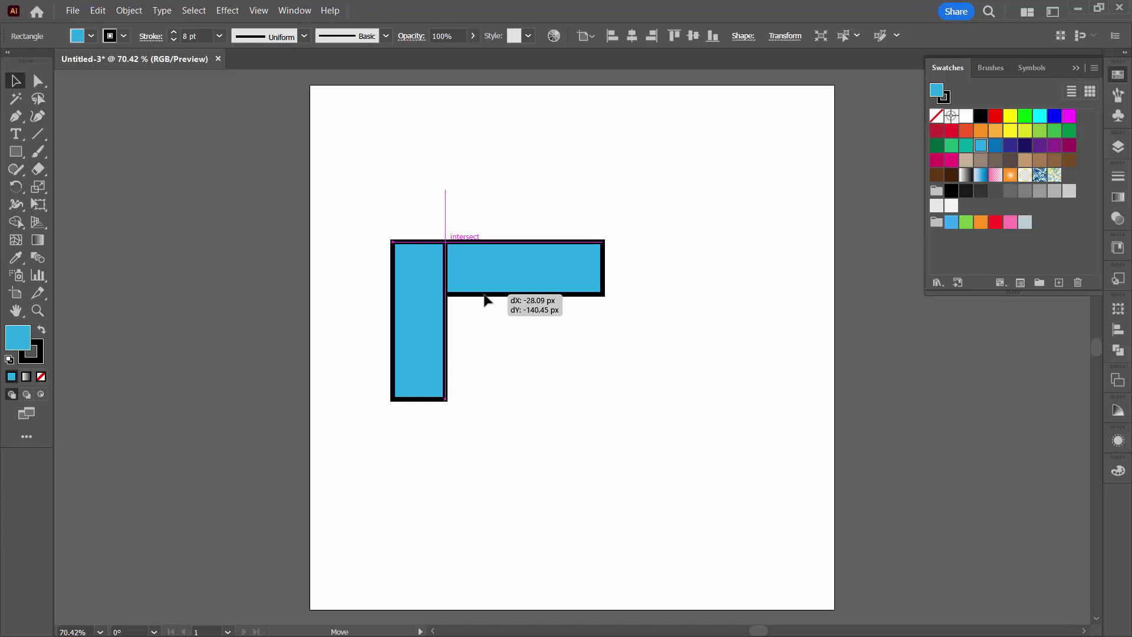
pyautogui.moveTo(484, 301); pyautogui.dragTo(484, 302)
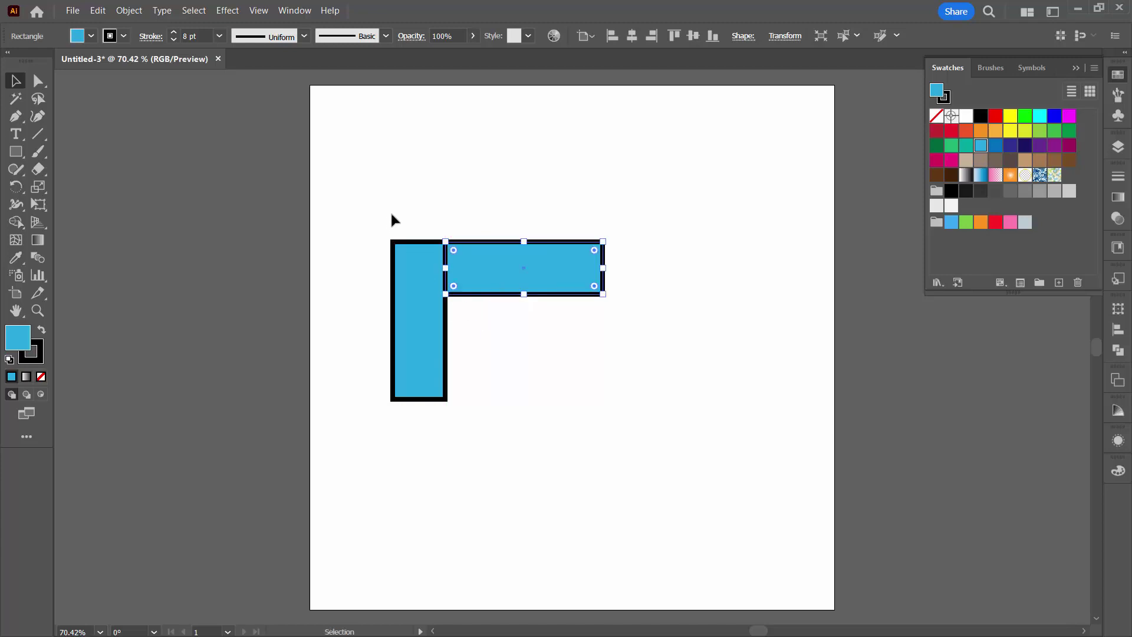
pyautogui.moveTo(391, 210); pyautogui.dragTo(556, 413)
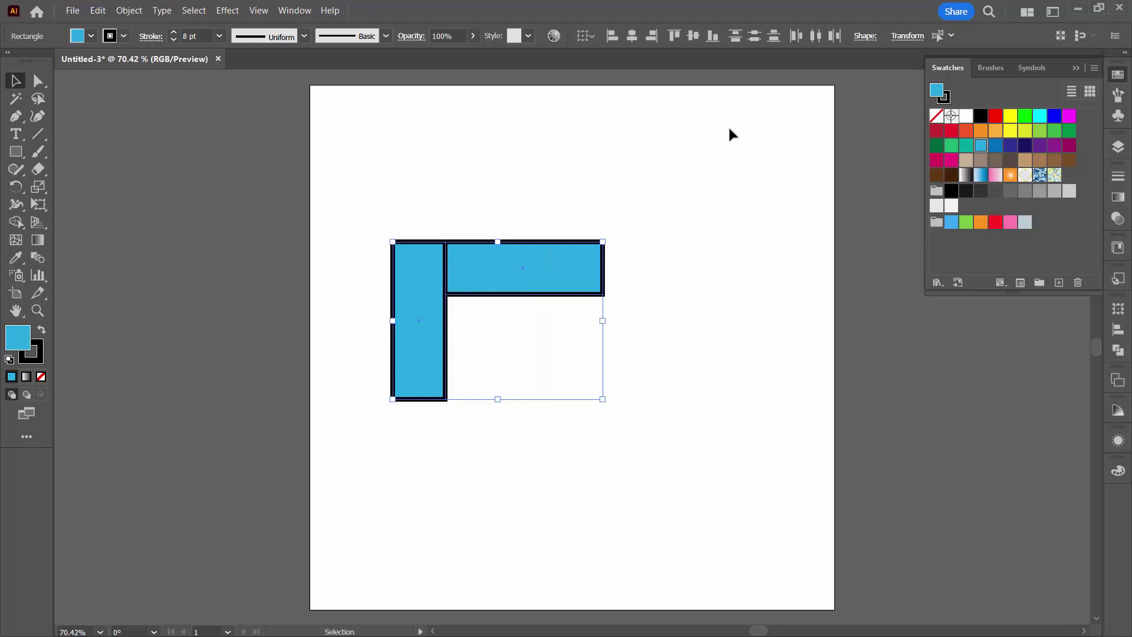
# - Float the Transform panel on the right, clear of the artwork, and duplicate the L pair 100 px down-right
pyautogui.click(906, 36)
pyautogui.click(284, 18)
pyautogui.click(296, 13)
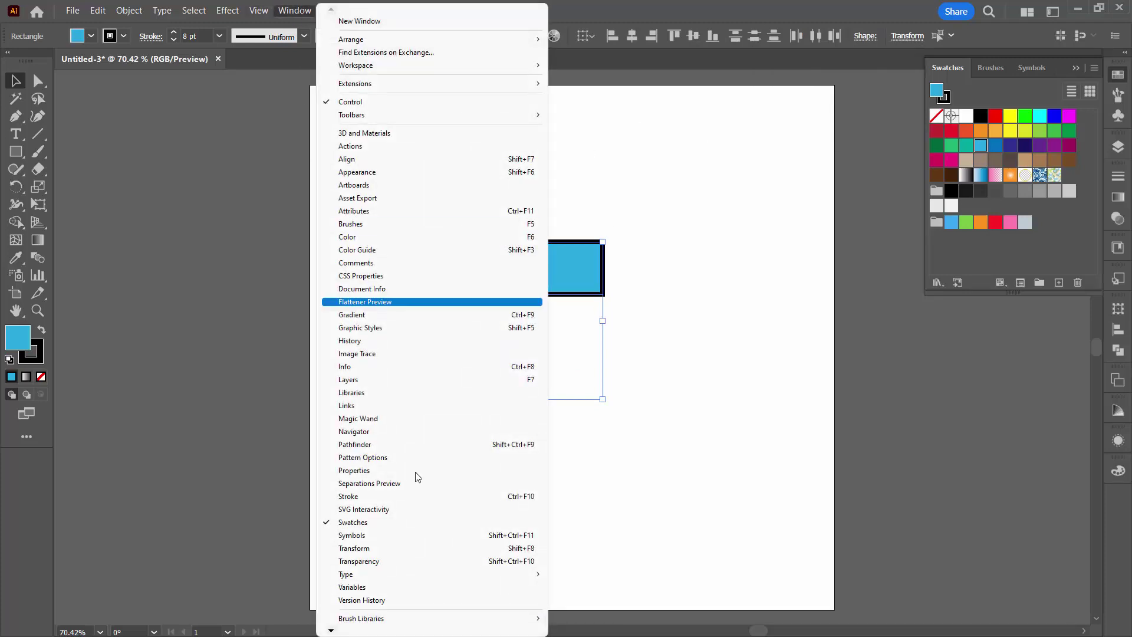
pyautogui.click(361, 549)
pyautogui.moveTo(960, 301); pyautogui.dragTo(699, 262)
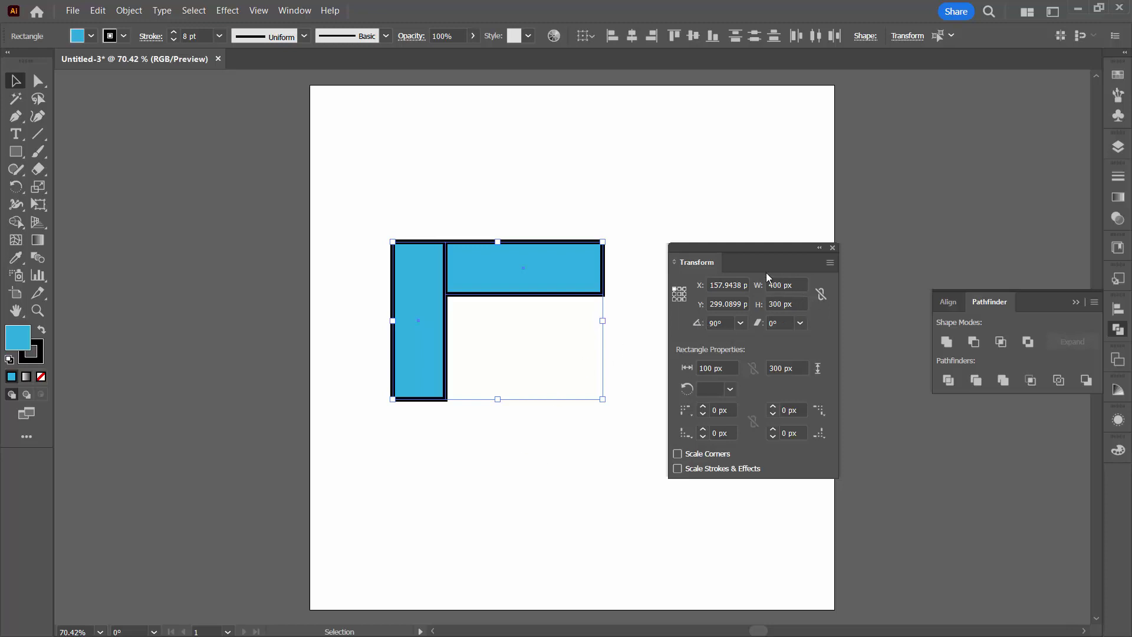
pyautogui.moveTo(745, 246); pyautogui.dragTo(991, 196)
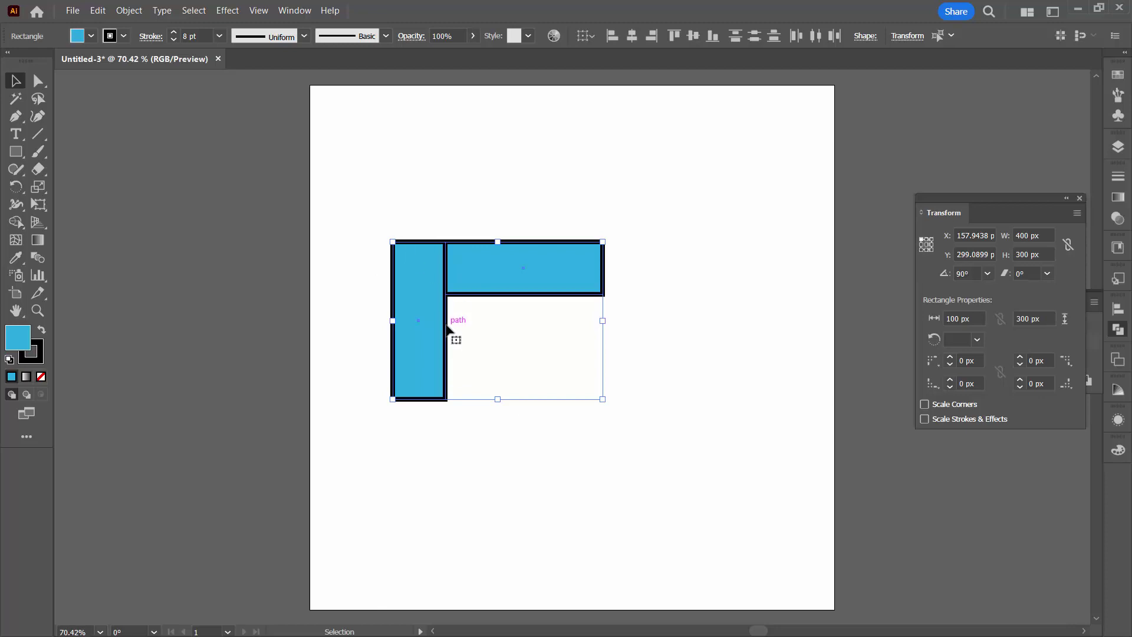
pyautogui.moveTo(446, 326); pyautogui.dragTo(501, 382)
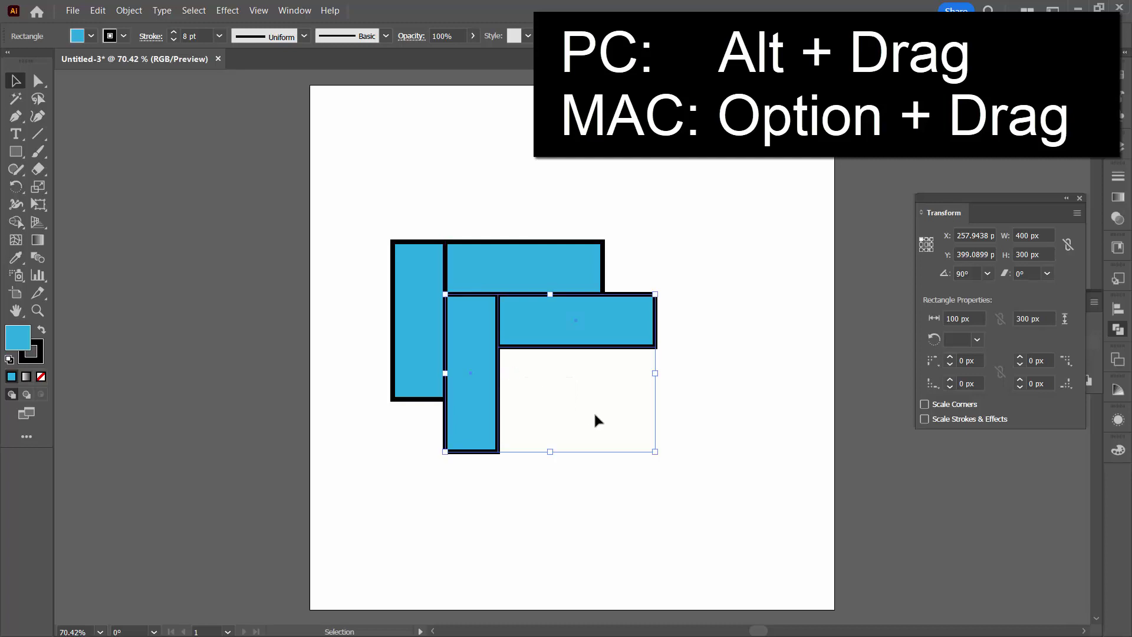
# - Duplicate the middle L pair 100 px down and right, giving six rectangles
pyautogui.click(375, 465)
pyautogui.moveTo(384, 228); pyautogui.dragTo(670, 451)
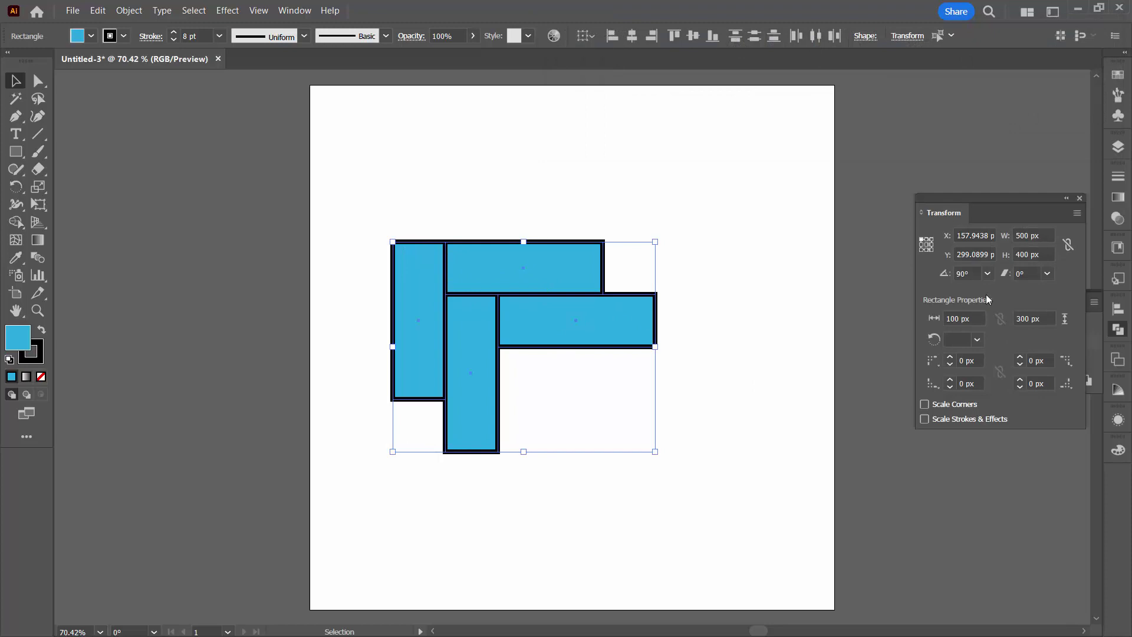
pyautogui.click(569, 393)
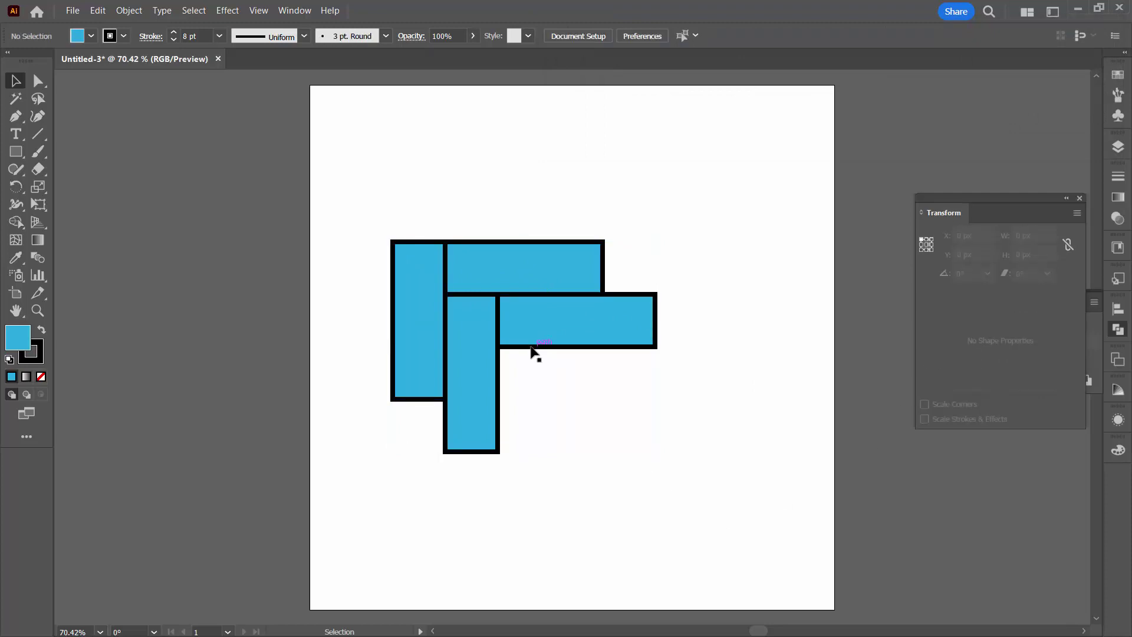
pyautogui.click(484, 332)
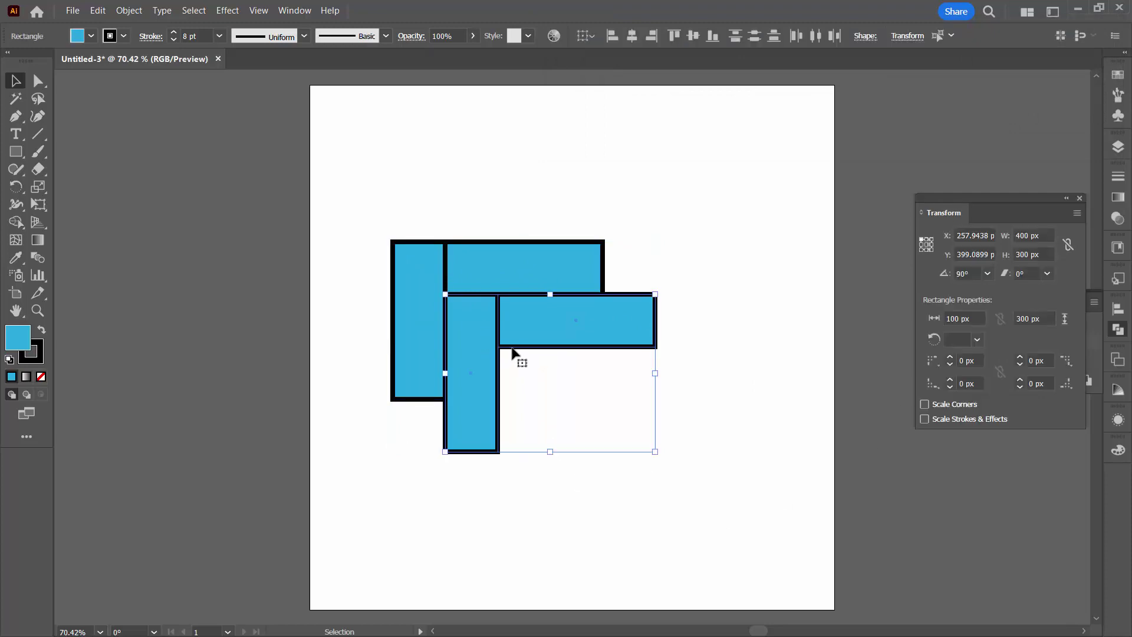
pyautogui.moveTo(512, 352); pyautogui.dragTo(564, 399)
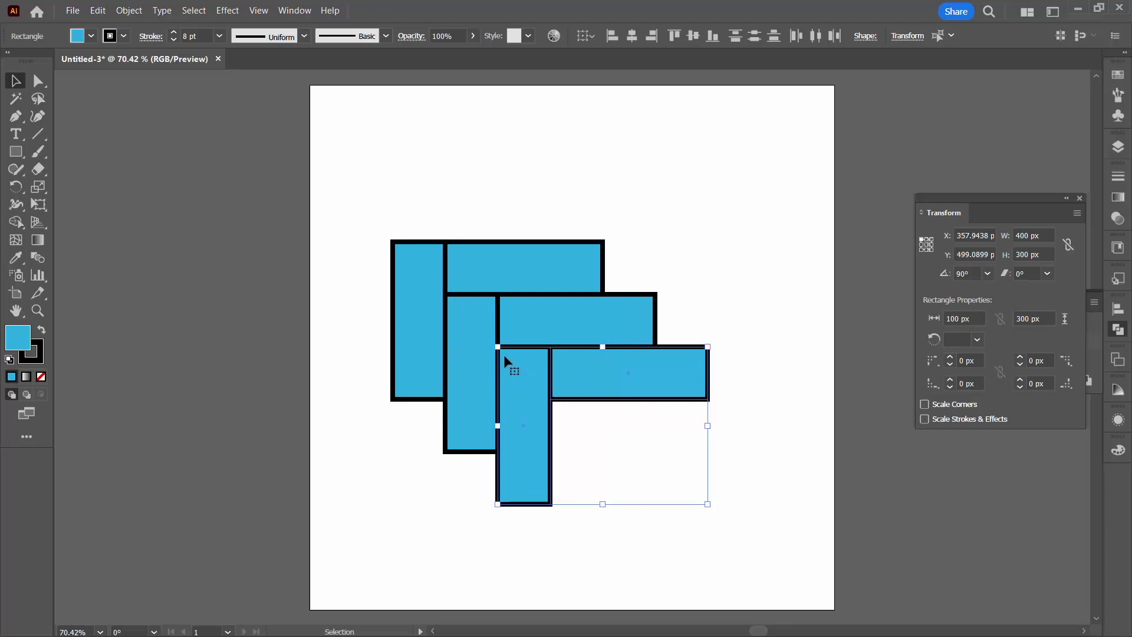
pyautogui.moveTo(363, 218); pyautogui.dragTo(756, 491)
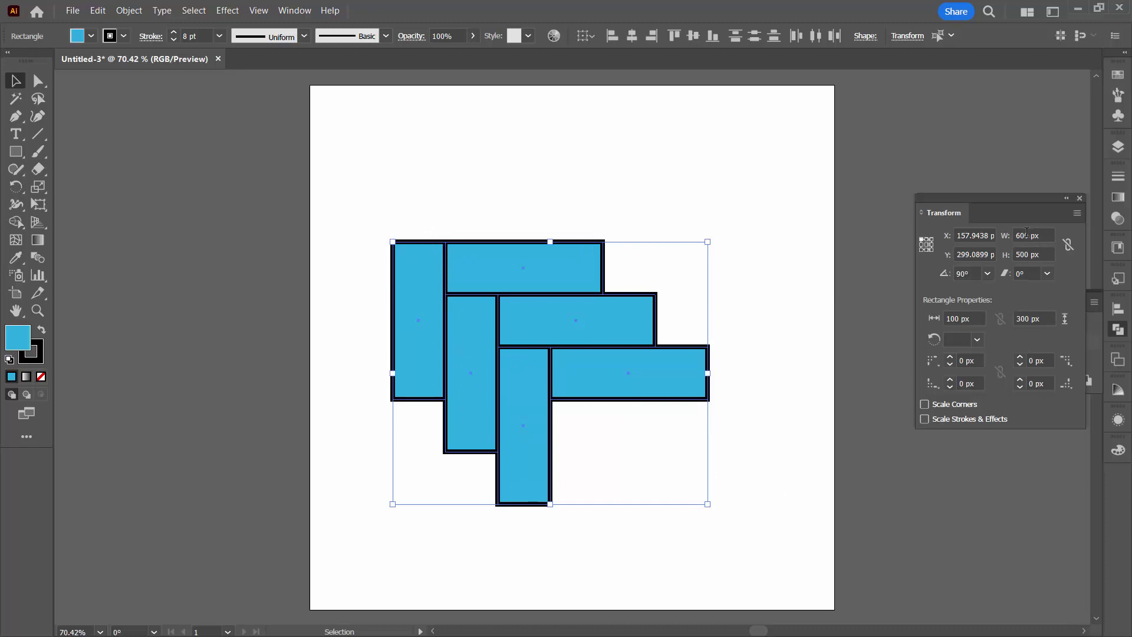
# - Select all six rectangles and hide the artboards
pyautogui.click(753, 496)
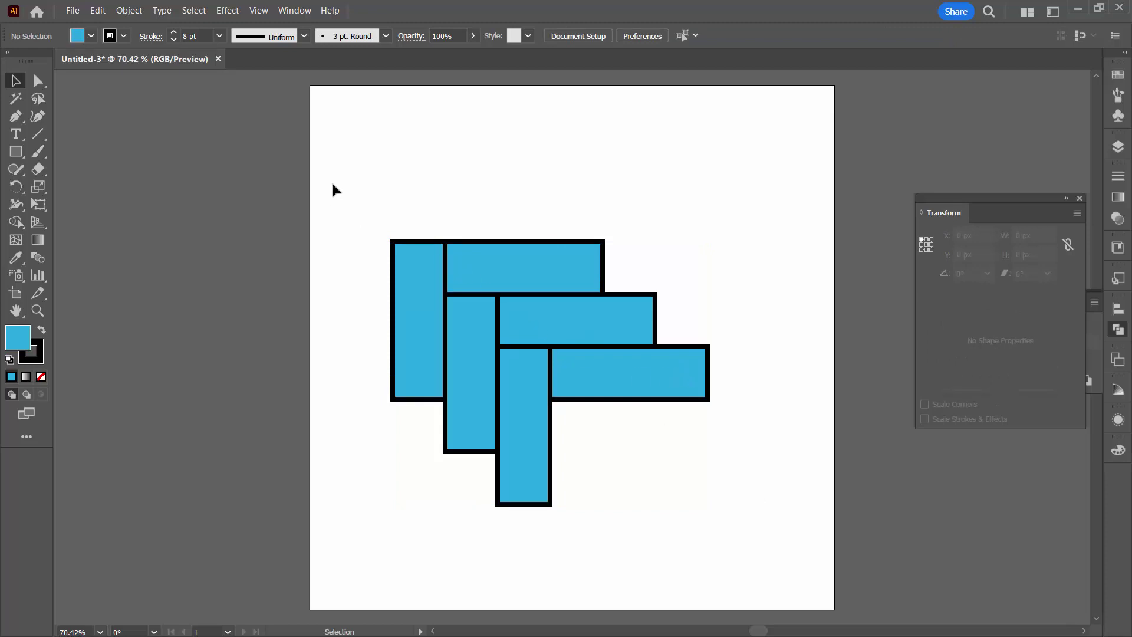
pyautogui.moveTo(341, 192); pyautogui.dragTo(815, 560)
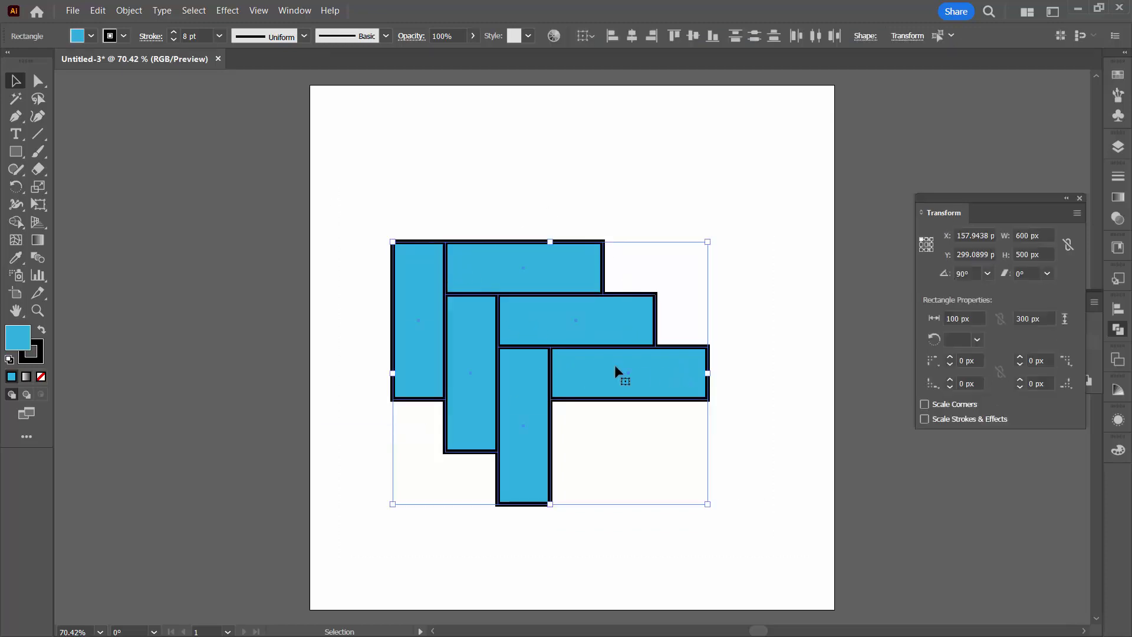
pyautogui.click(258, 11)
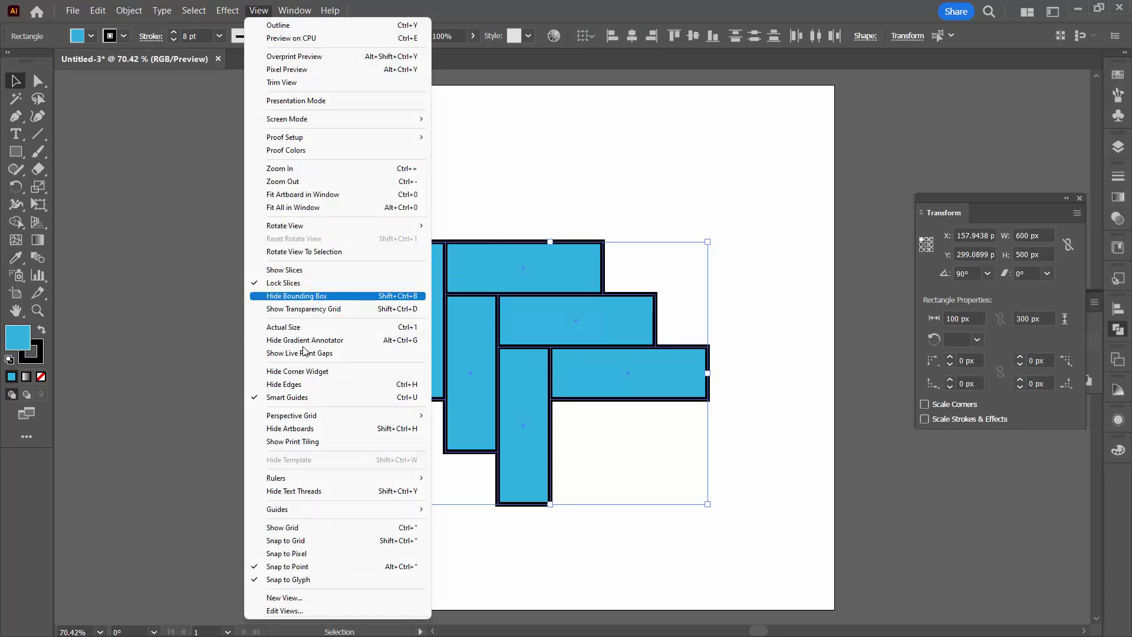
pyautogui.click(292, 428)
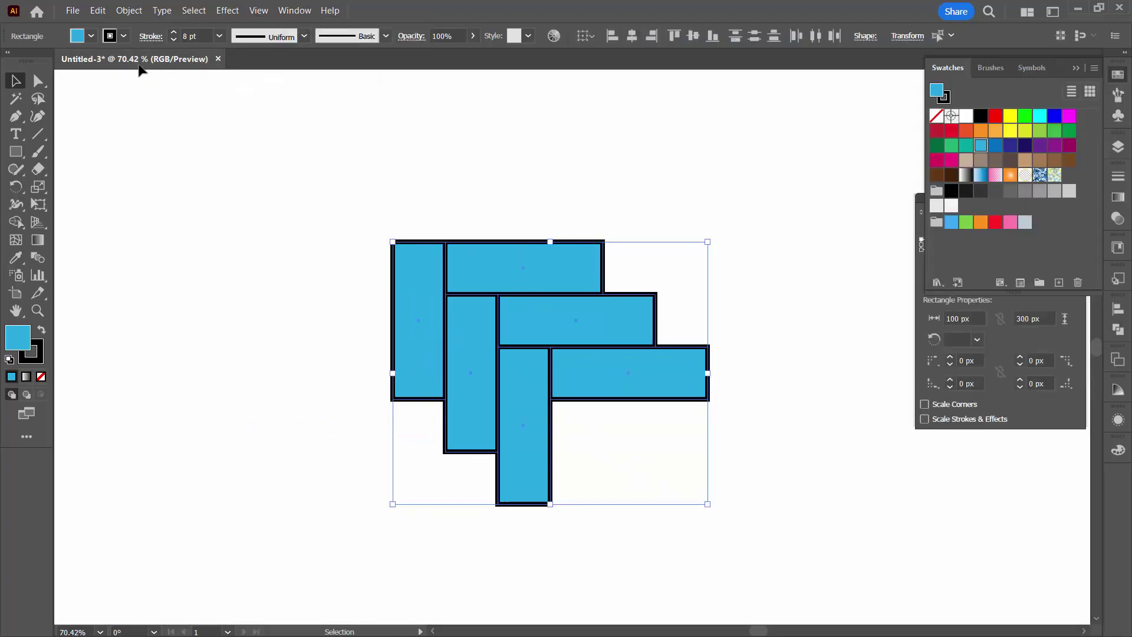
# - Make a new pattern from the six rectangles and dismiss the notice
pyautogui.click(128, 10)
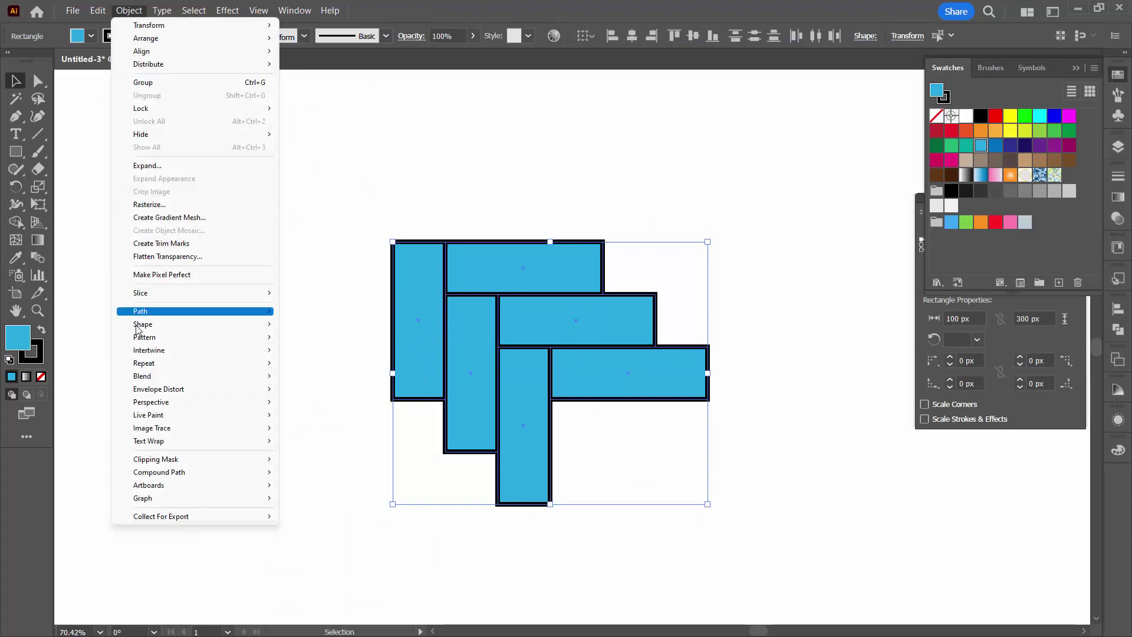
pyautogui.moveTo(144, 336)
pyautogui.click(293, 338)
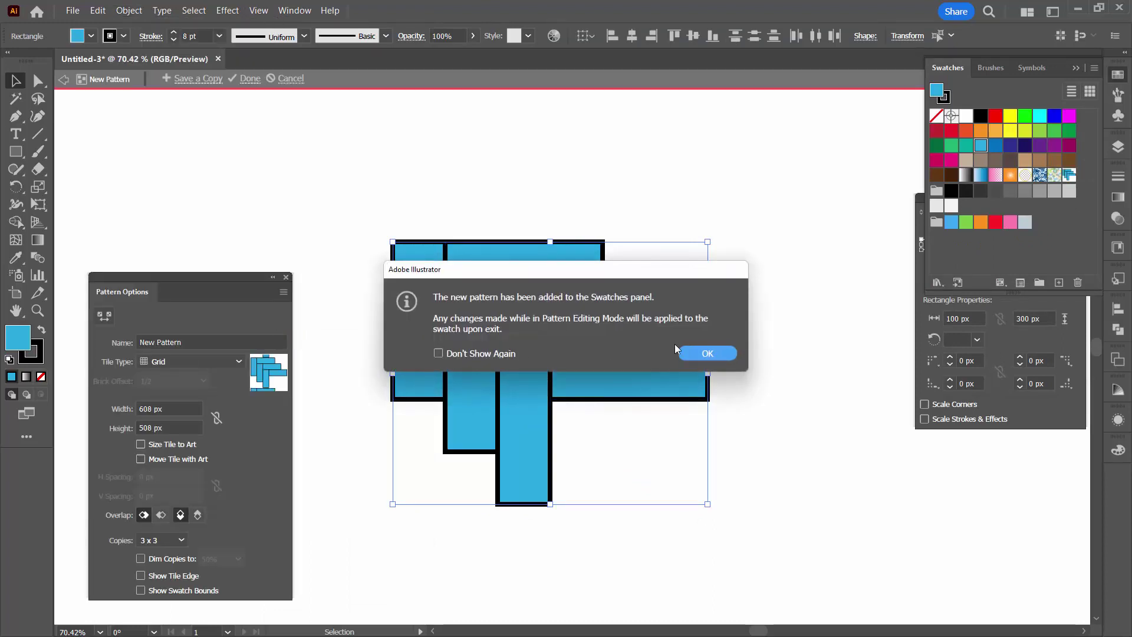
pyautogui.click(723, 354)
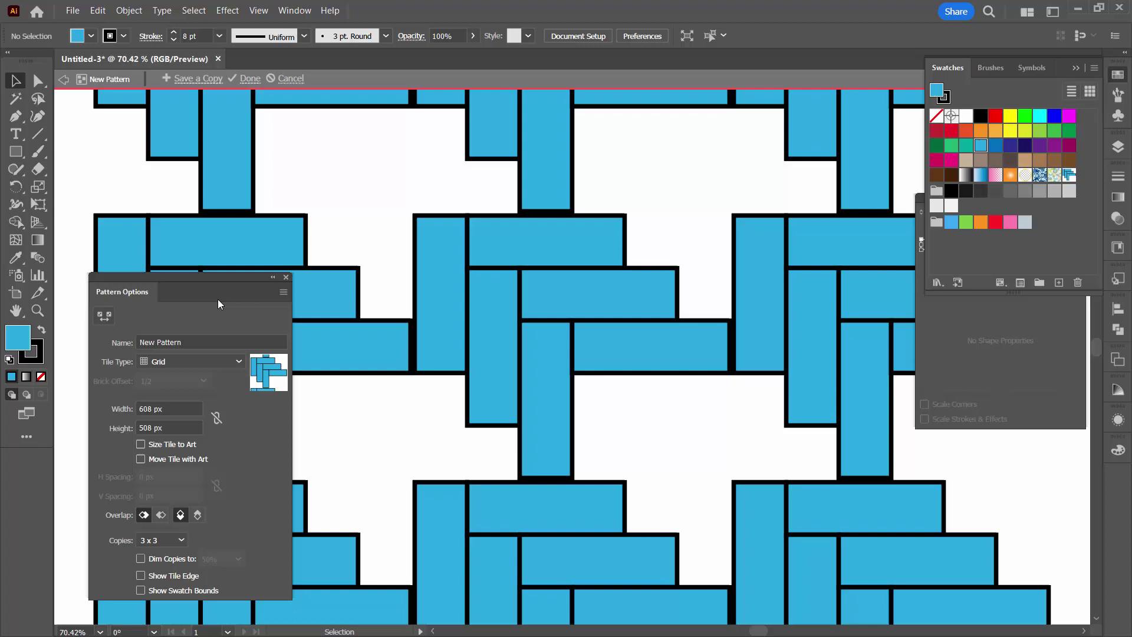
# - Set the pattern tile type to Brick by Row with a 1/2 brick offset
pyautogui.click(181, 361)
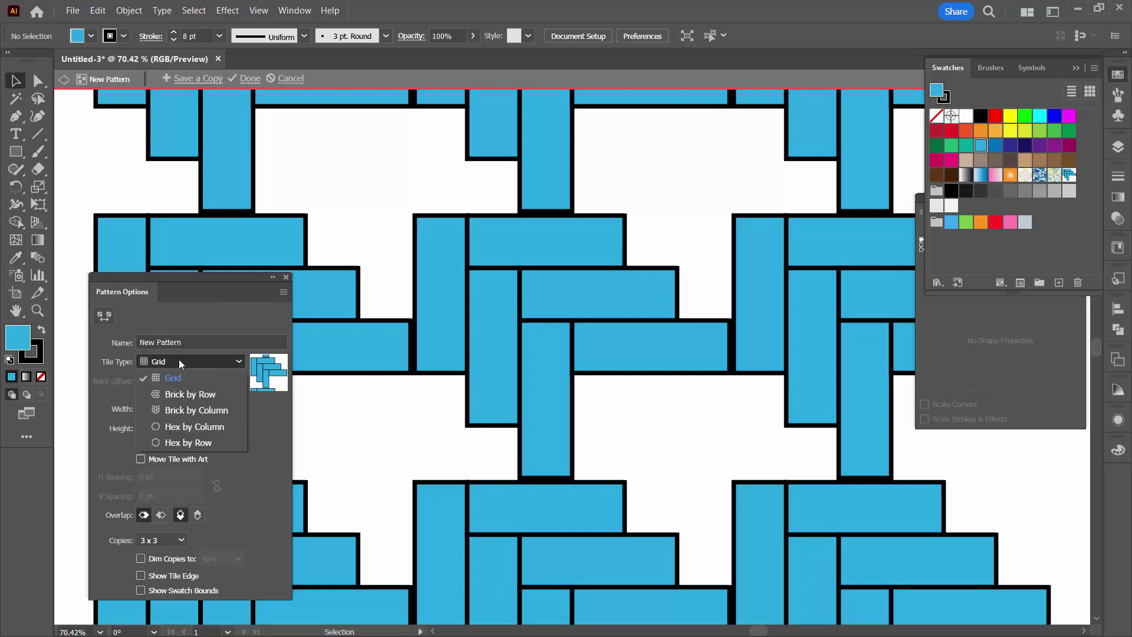
pyautogui.click(172, 395)
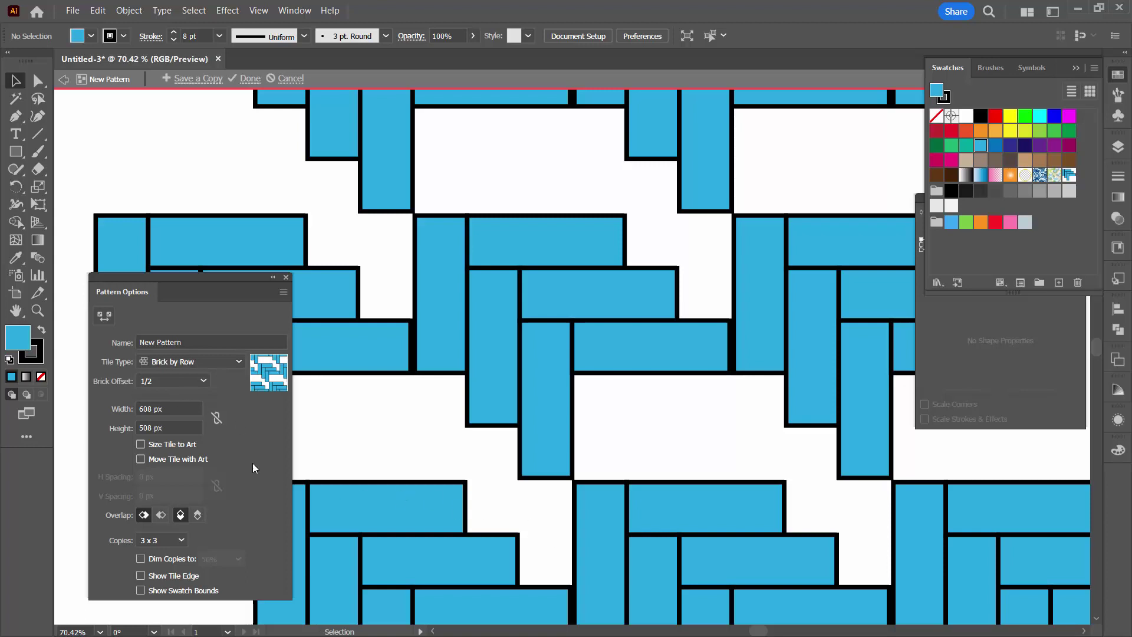
pyautogui.click(193, 381)
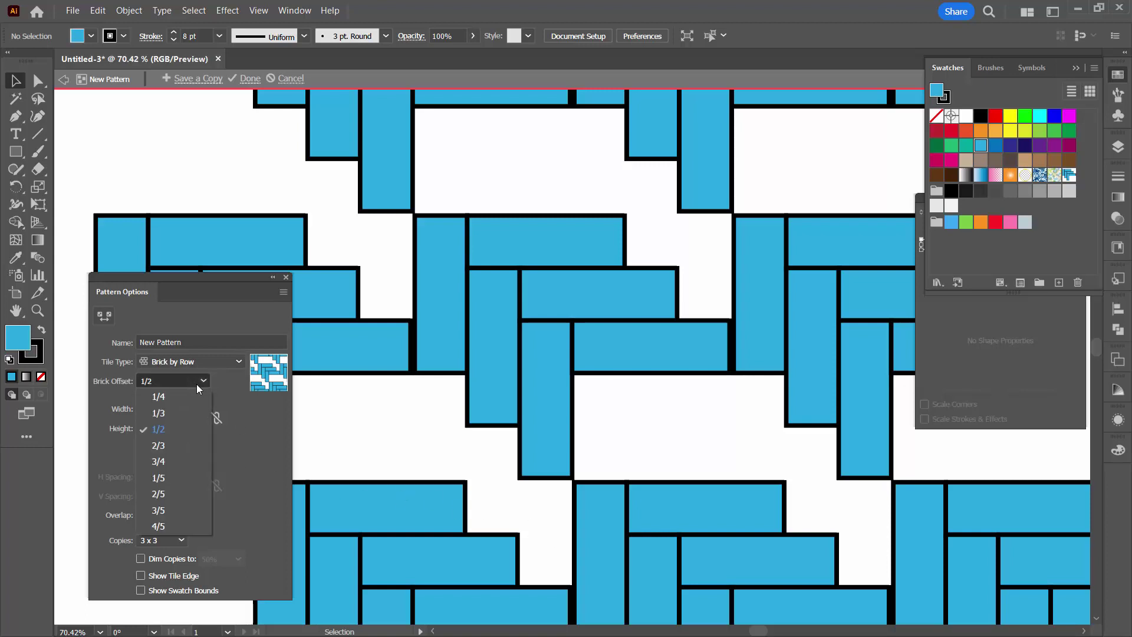
pyautogui.click(186, 430)
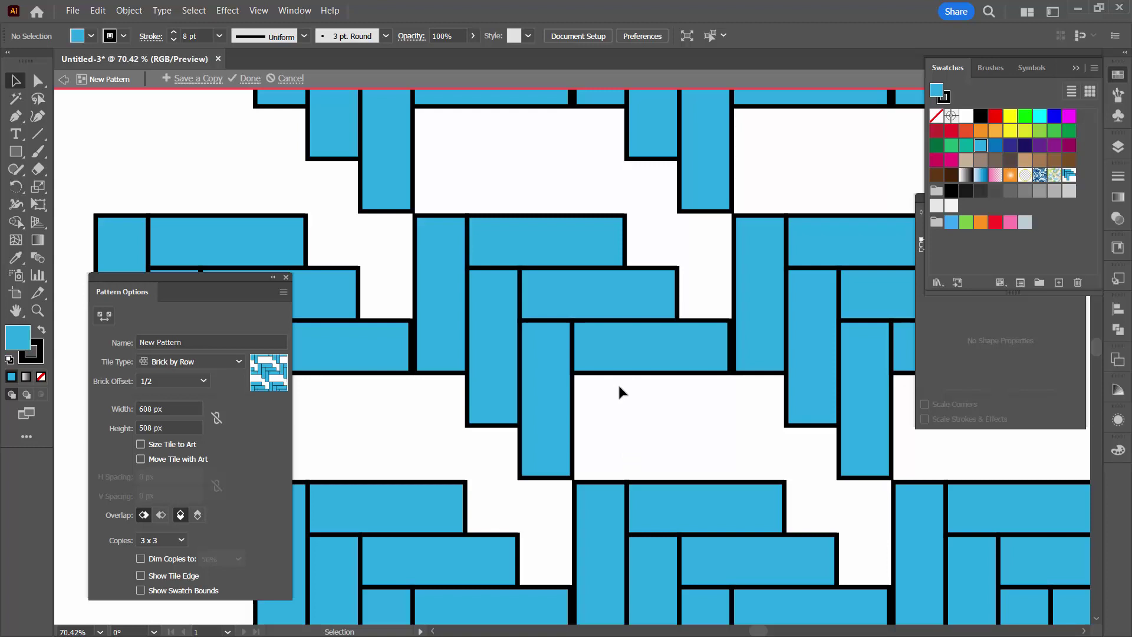
# - Unlink tile width and height and set the tile height to 300 px
pyautogui.click(216, 417)
pyautogui.click(176, 428)
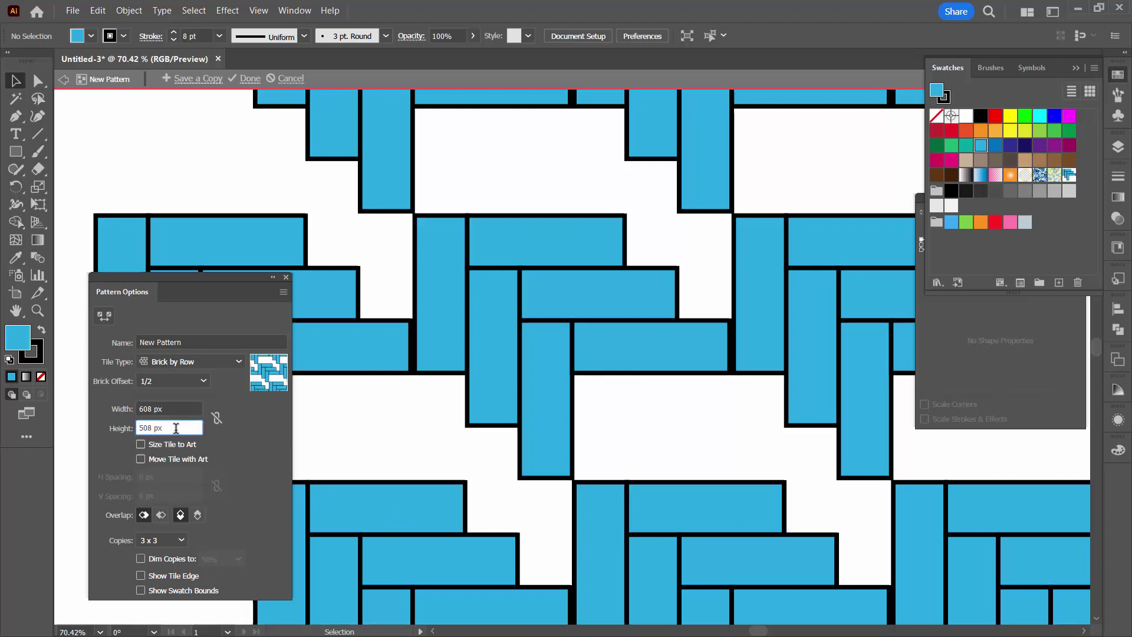
pyautogui.write('360')
pyautogui.press('Return')
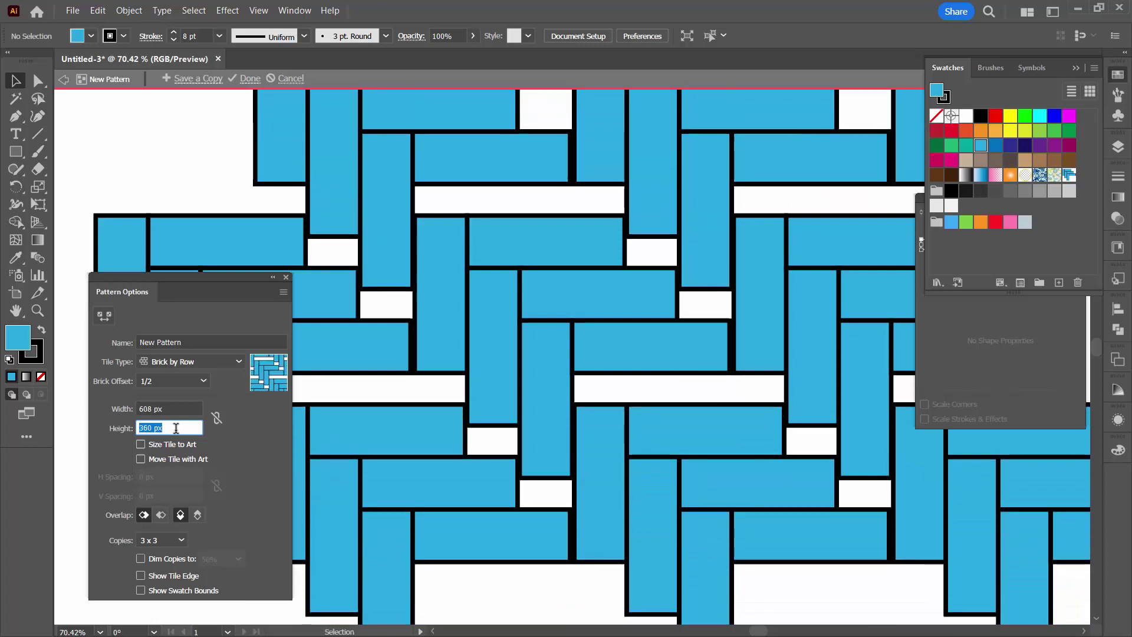
pyautogui.write('300')
pyautogui.press('Return')
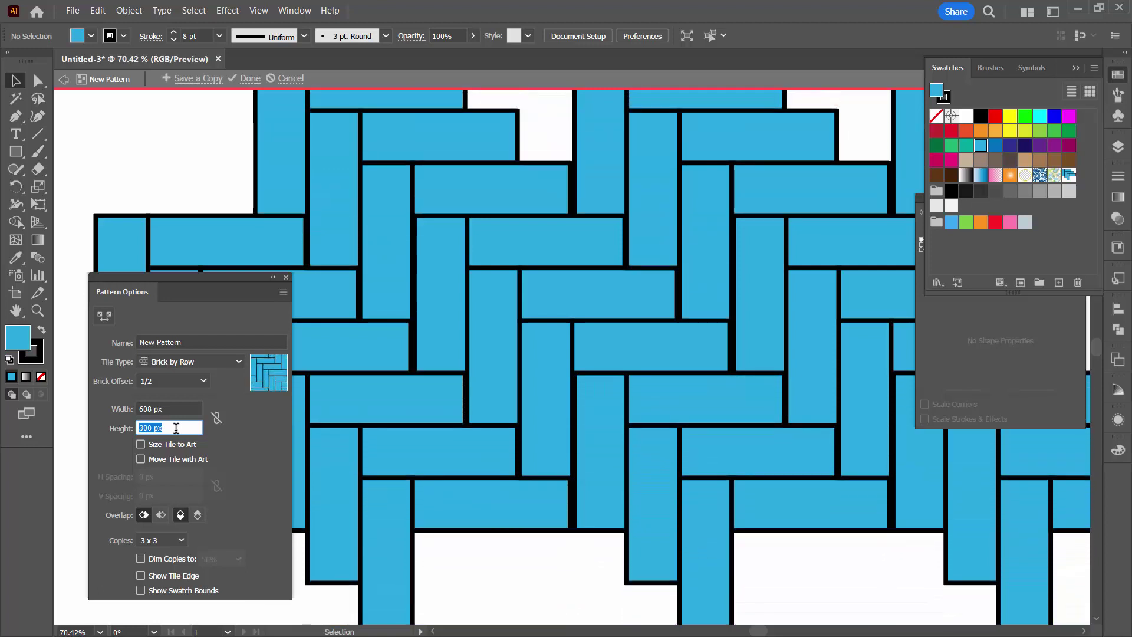
# - Set the tile width to 600 px and preview 9 x 9 copies
pyautogui.click(176, 409)
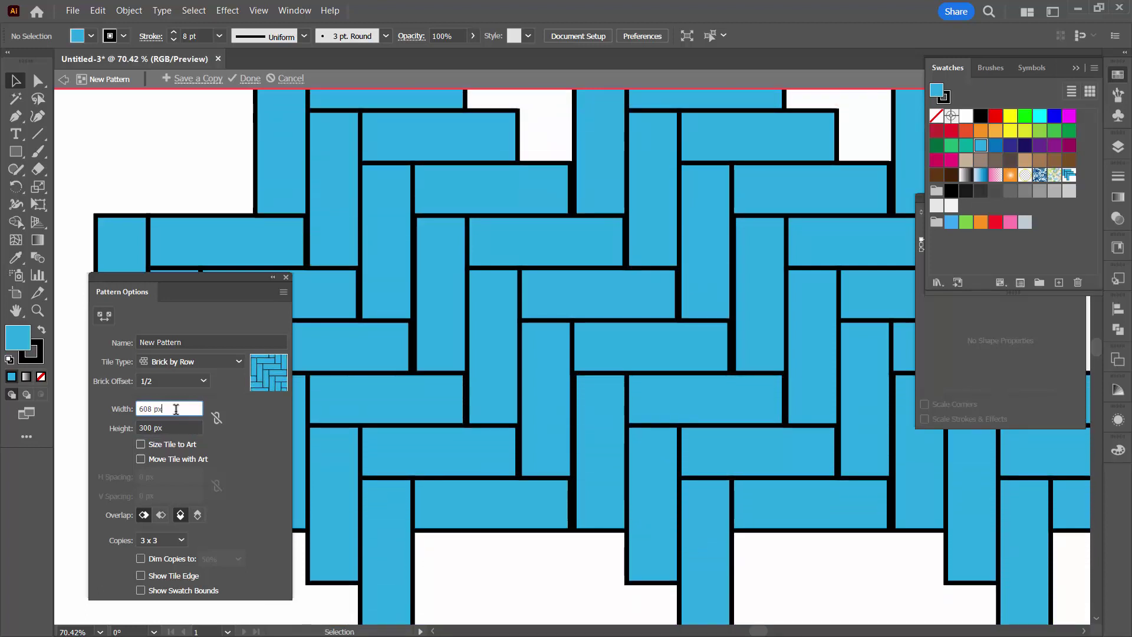
pyautogui.press('BackSpace')
pyautogui.press('BackSpace')
pyautogui.press('BackSpace')
pyautogui.press('BackSpace')
pyautogui.press('BackSpace')
pyautogui.press('BackSpace')
pyautogui.write('600')
pyautogui.press('Return')
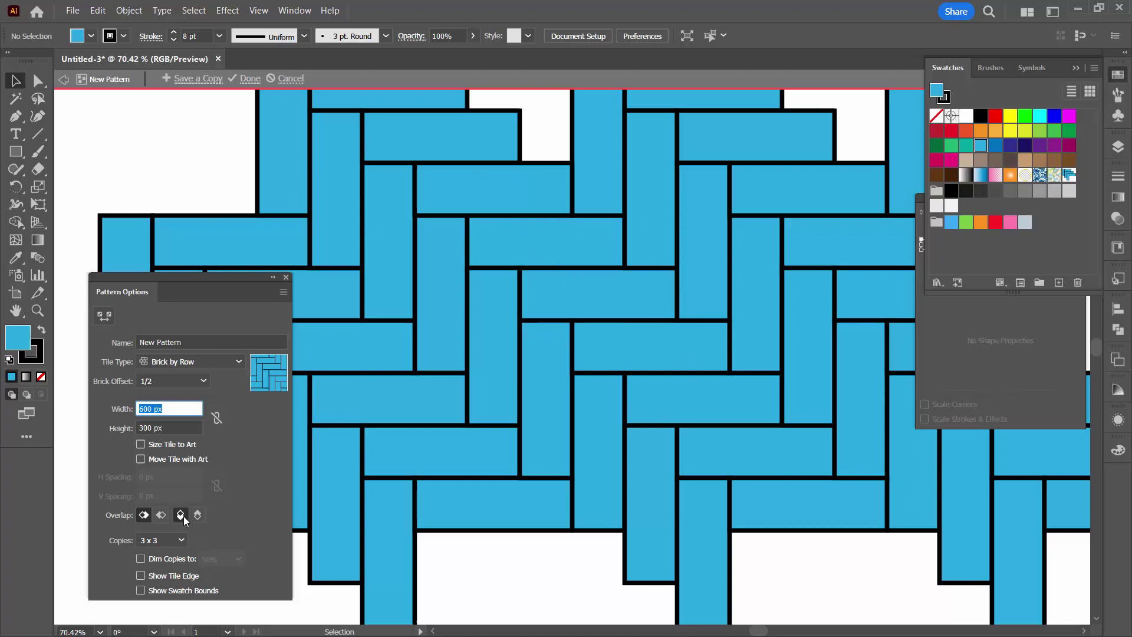
pyautogui.click(179, 541)
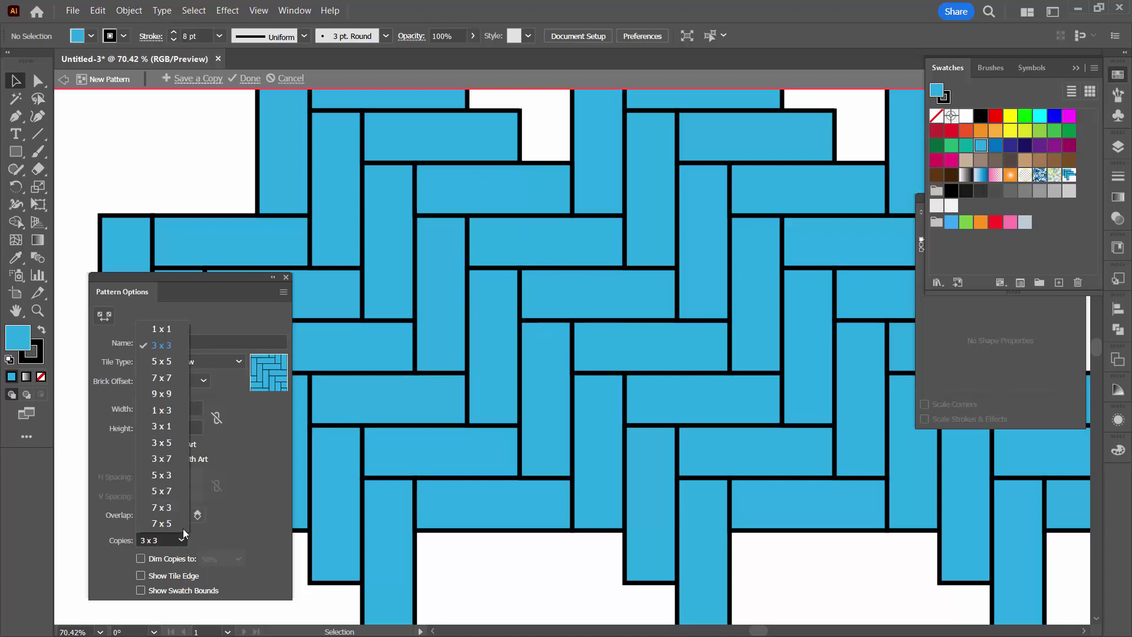
pyautogui.click(170, 394)
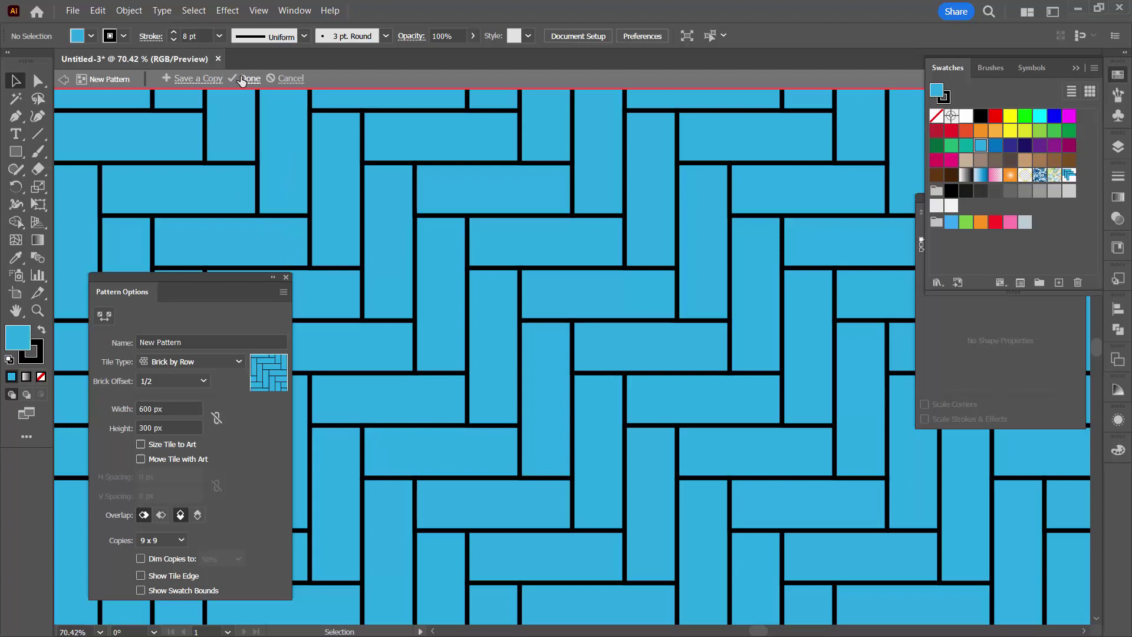
# - Finish pattern editing and pan the canvas to empty space
pyautogui.click(249, 79)
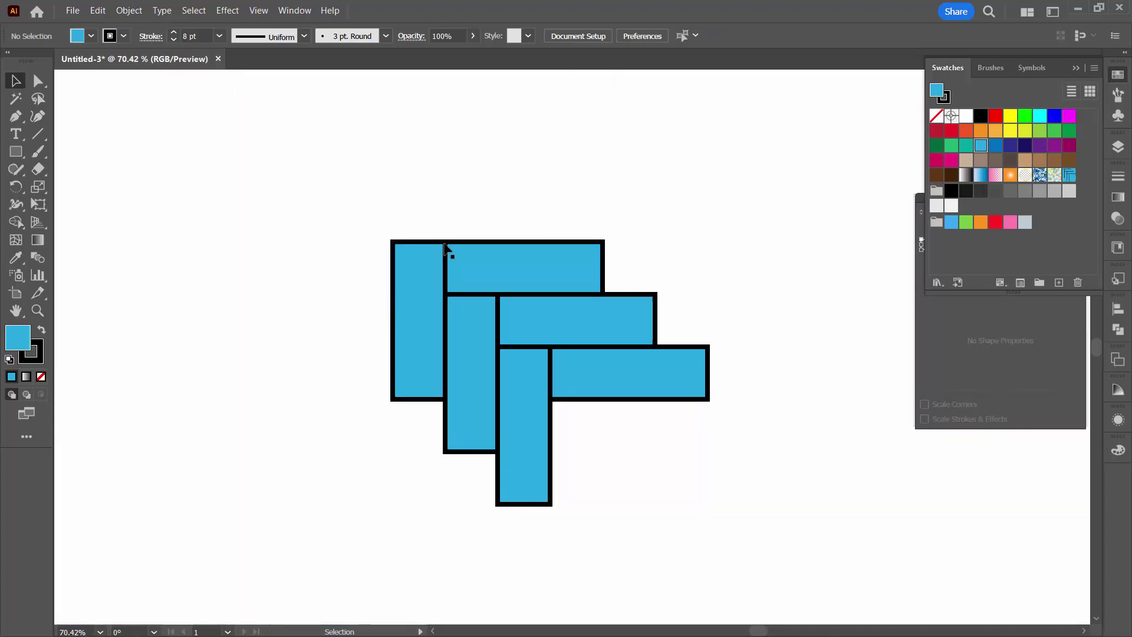
pyautogui.press('space')
pyautogui.moveTo(585, 299); pyautogui.dragTo(113, 230)
# - Draw a large rectangle and fill it with the herringbone pattern swatch
pyautogui.click(12, 150)
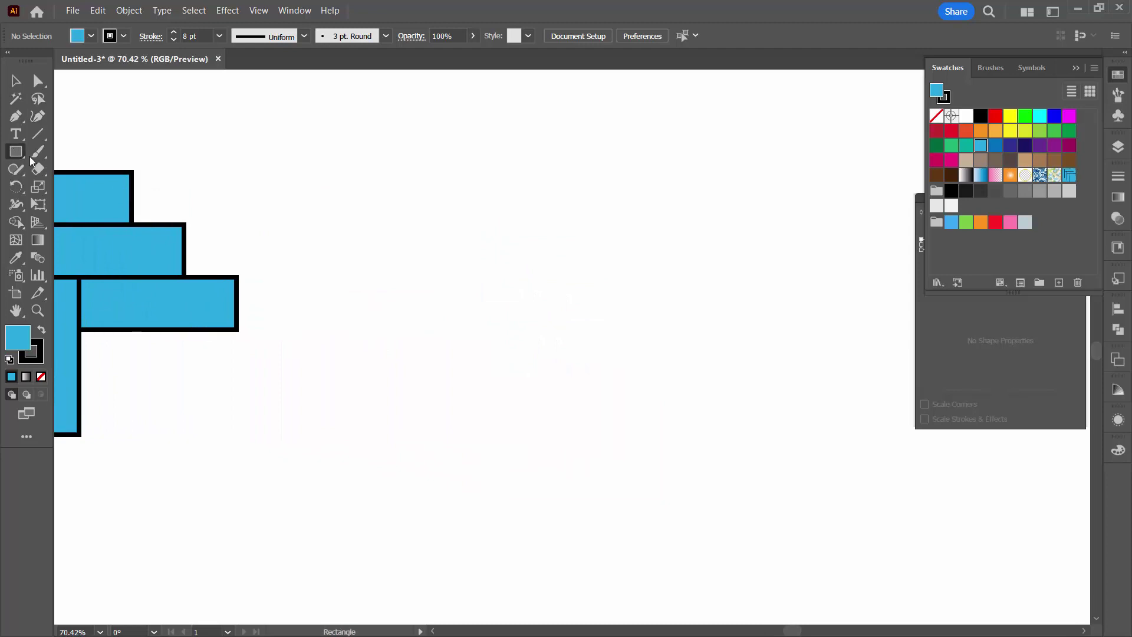
pyautogui.moveTo(277, 146); pyautogui.dragTo(851, 554)
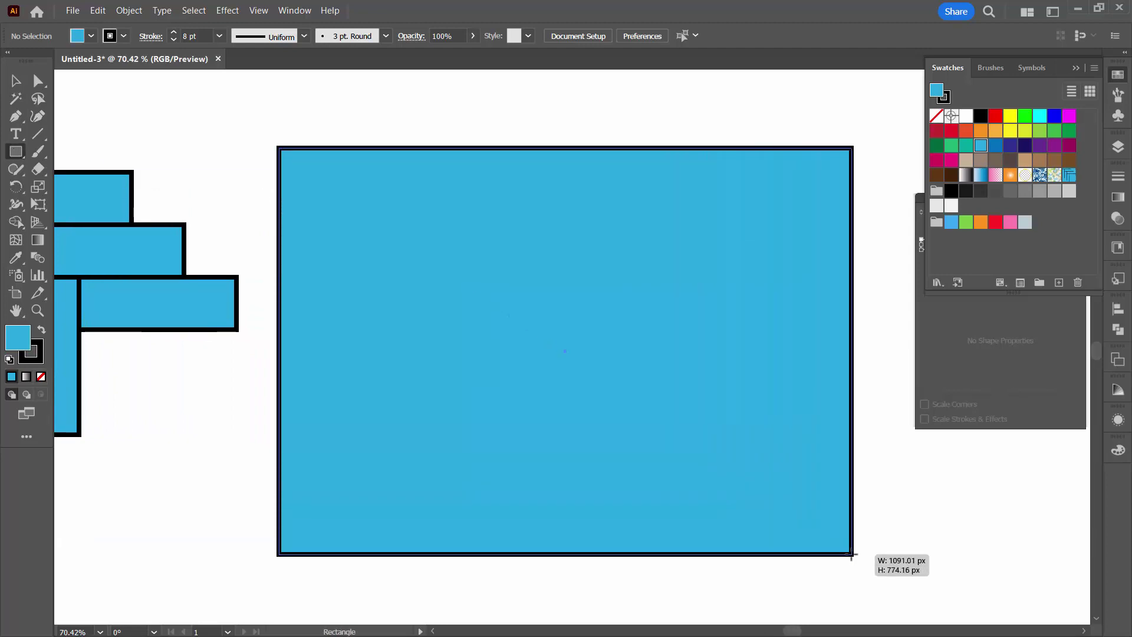
pyautogui.click(1068, 175)
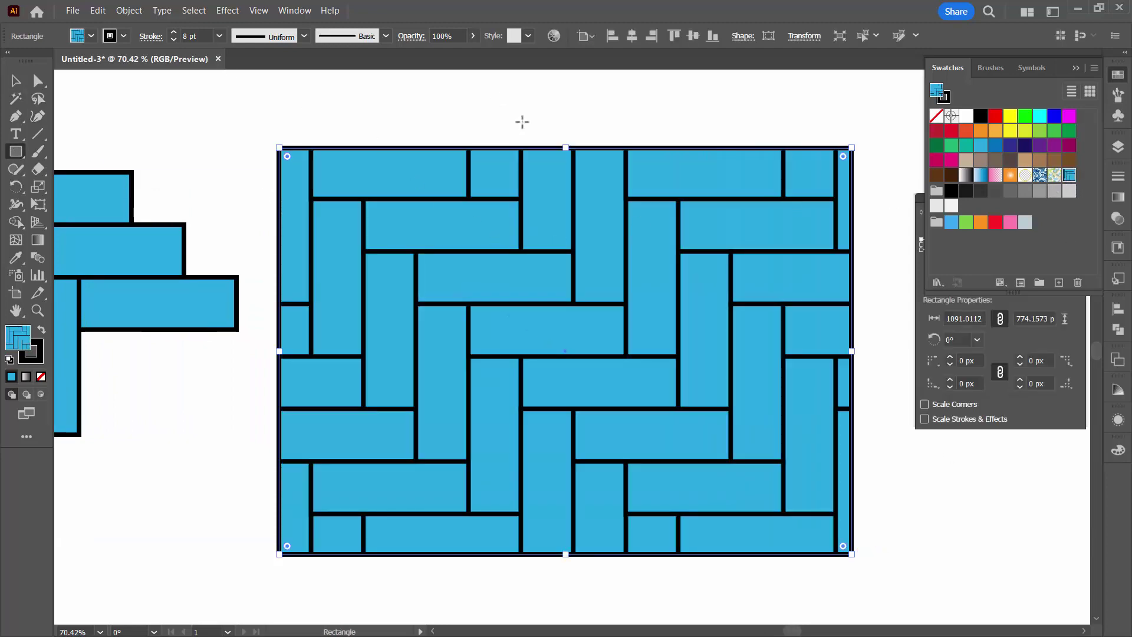
pyautogui.click(553, 37)
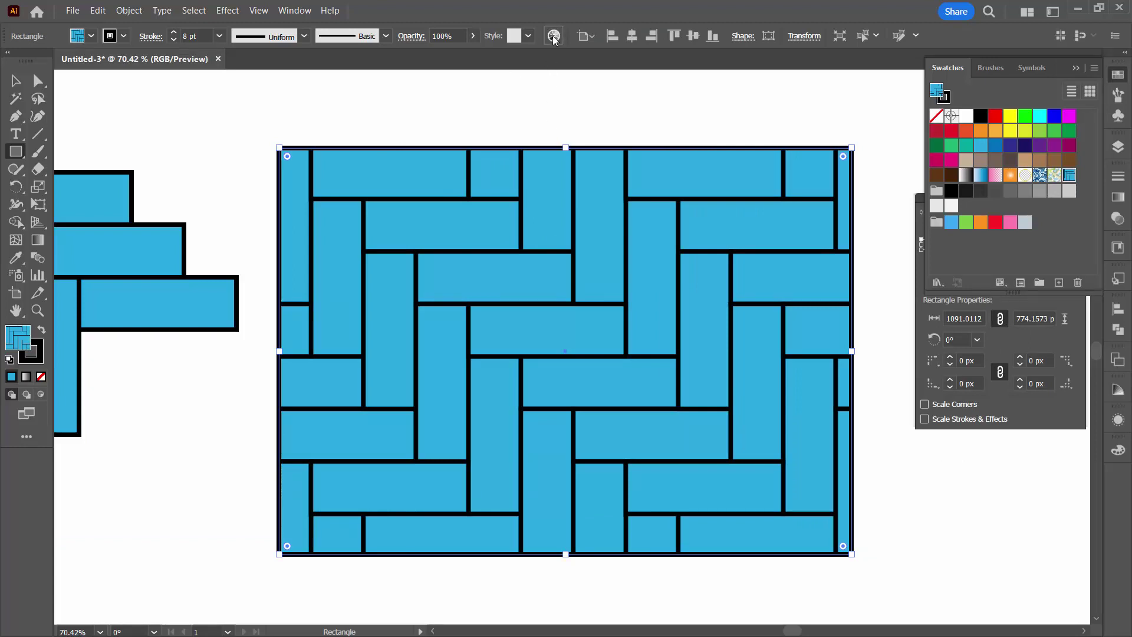
# - In full Recolor Artwork, add black to the harmony and switch to the Edit colour wheel
pyautogui.click(615, 548)
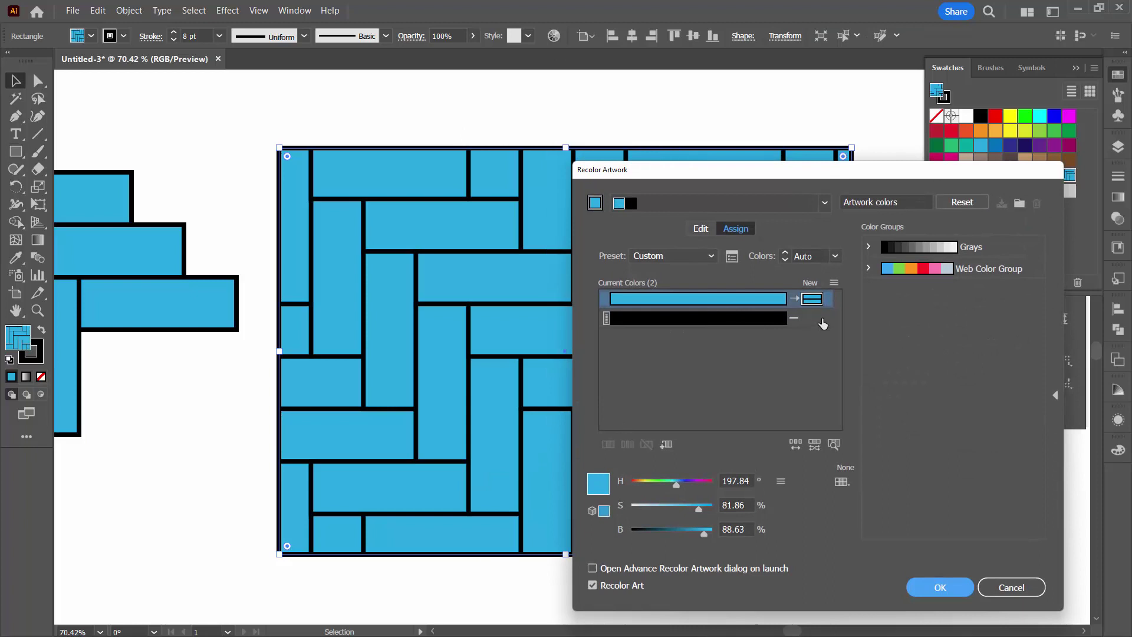
pyautogui.click(819, 319)
pyautogui.click(854, 414)
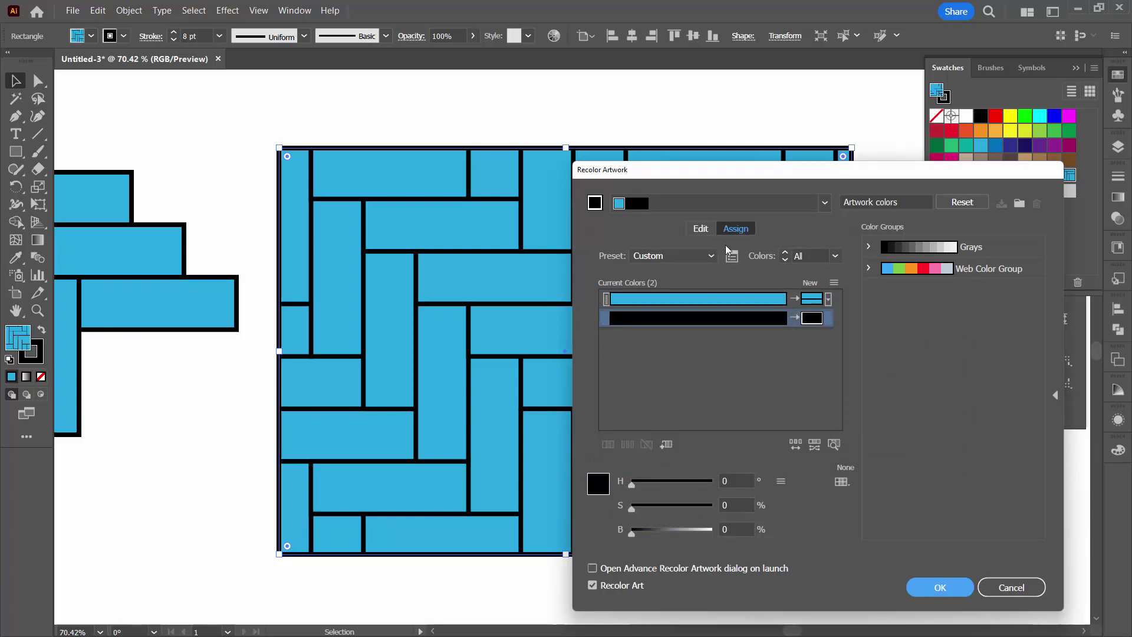
pyautogui.click(711, 229)
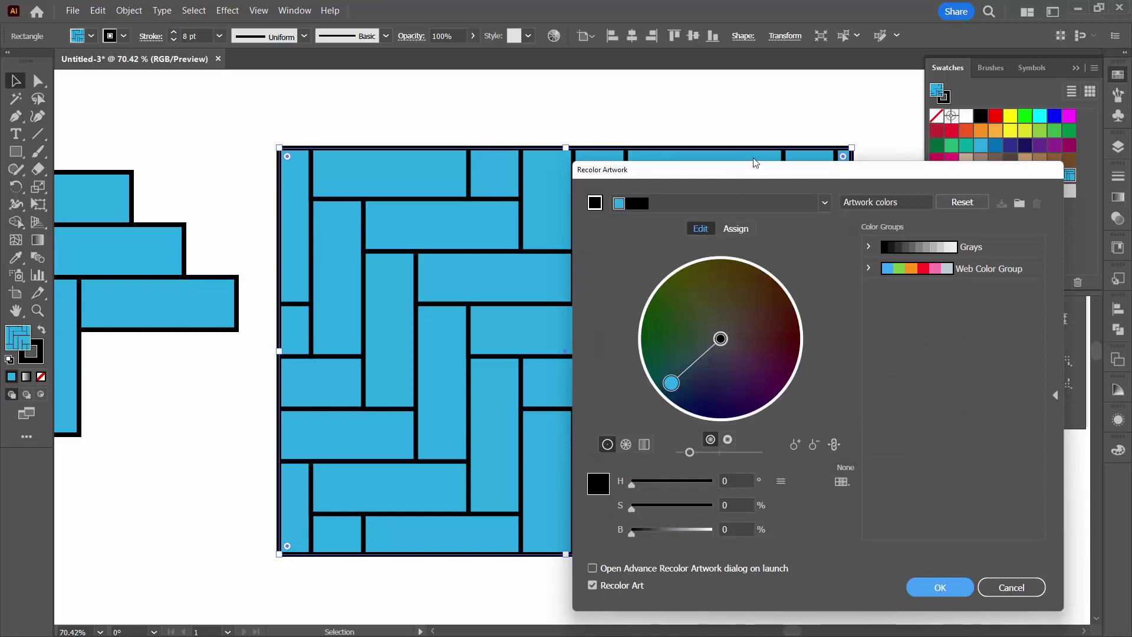
pyautogui.moveTo(756, 163); pyautogui.dragTo(738, 126)
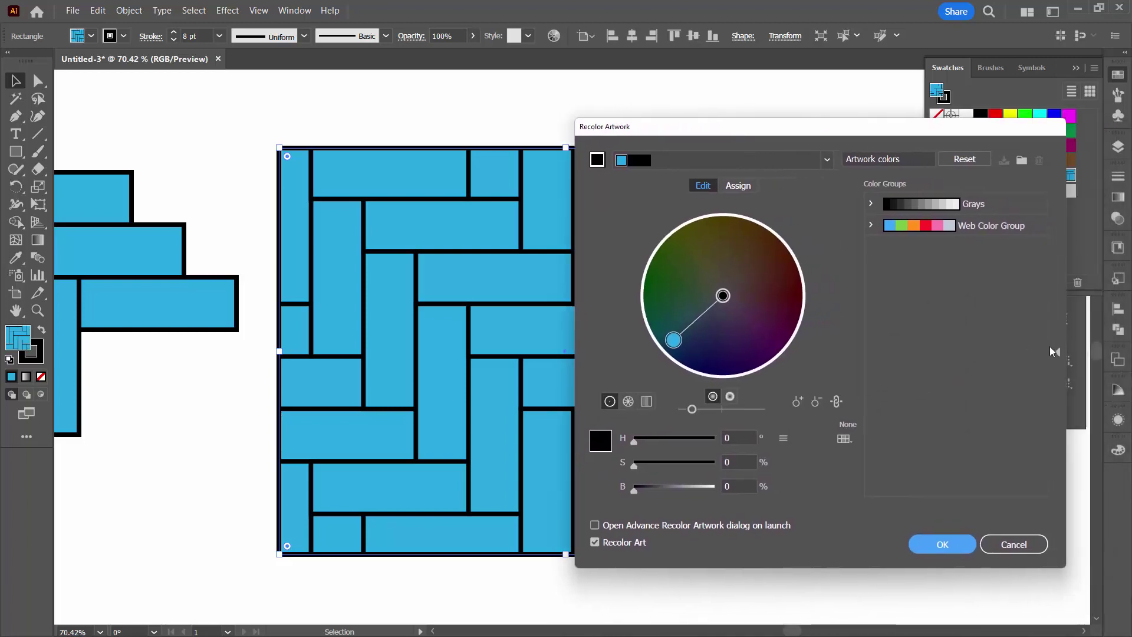
pyautogui.click(1054, 352)
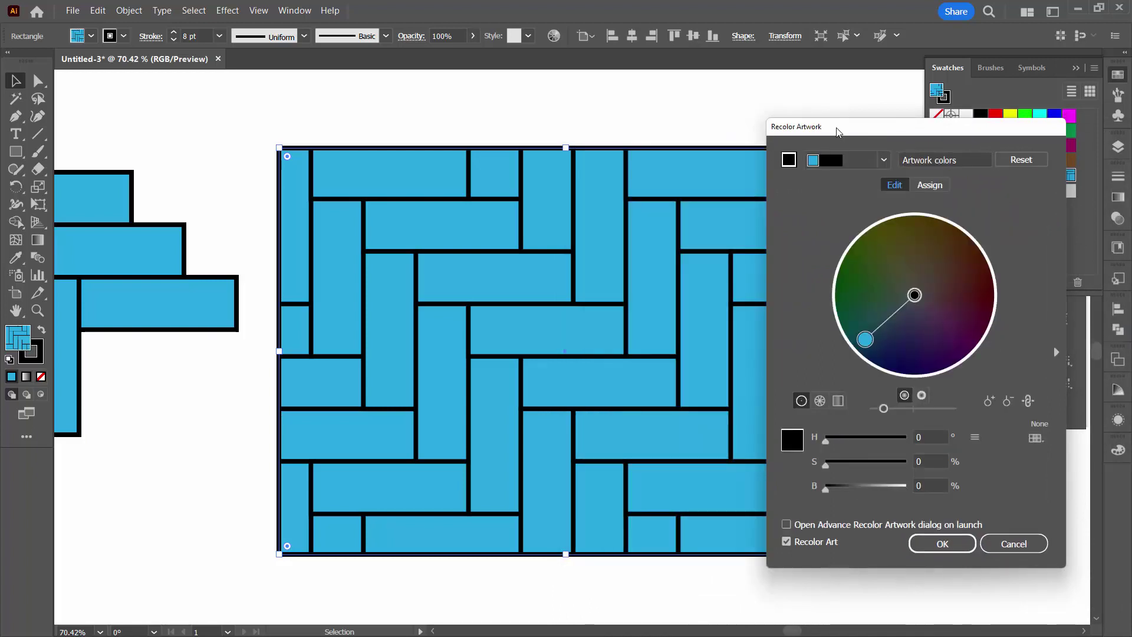
pyautogui.moveTo(838, 131); pyautogui.dragTo(843, 129)
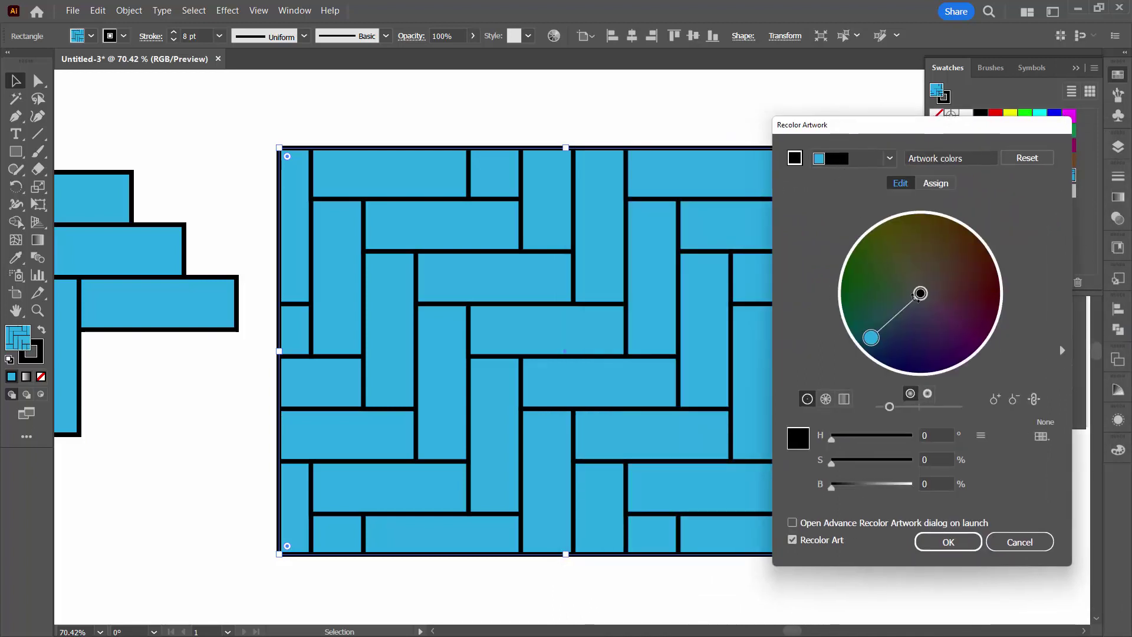
# - Adjust the harmony colours, tint the outline toward blue and remove the extra black
pyautogui.moveTo(918, 296); pyautogui.dragTo(908, 348)
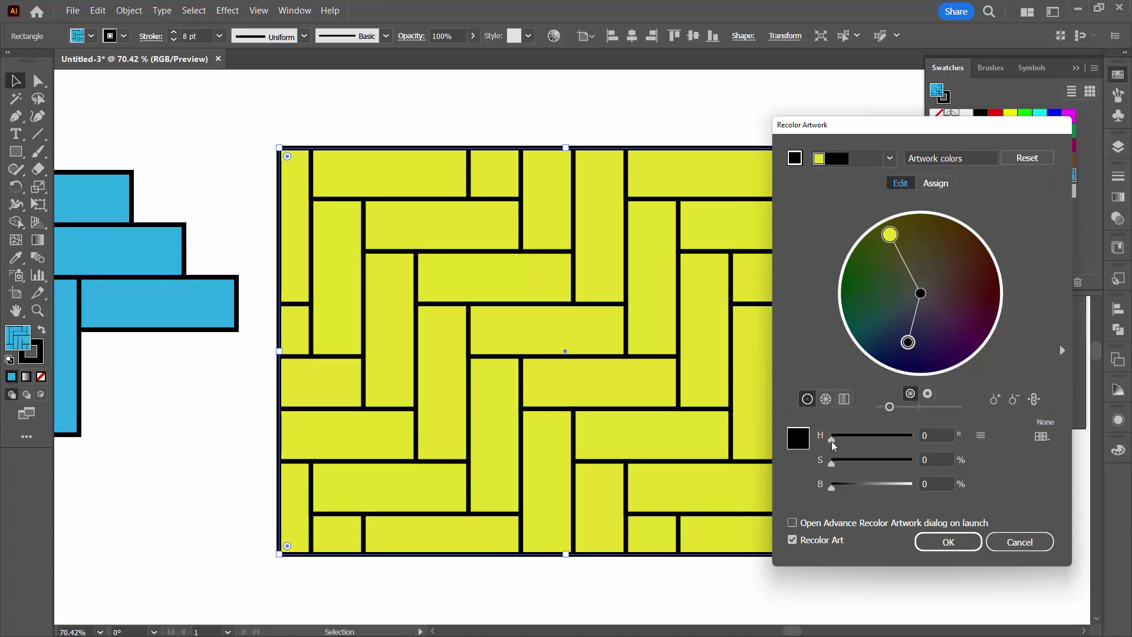
pyautogui.moveTo(831, 439); pyautogui.dragTo(880, 440)
pyautogui.moveTo(831, 485); pyautogui.dragTo(878, 487)
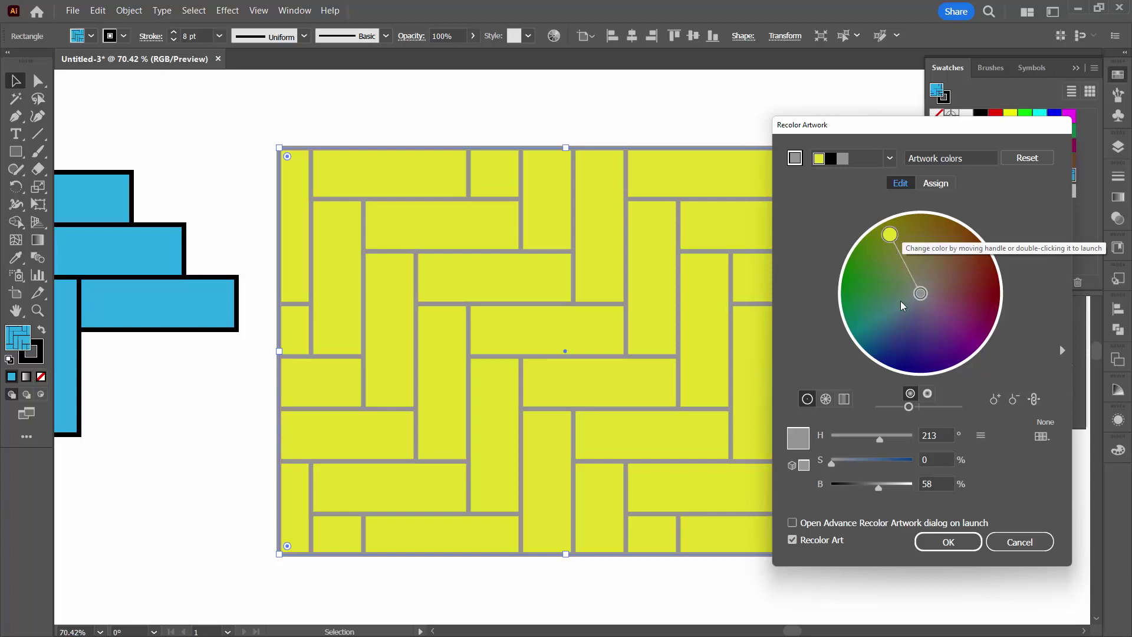
pyautogui.moveTo(919, 294); pyautogui.dragTo(901, 324)
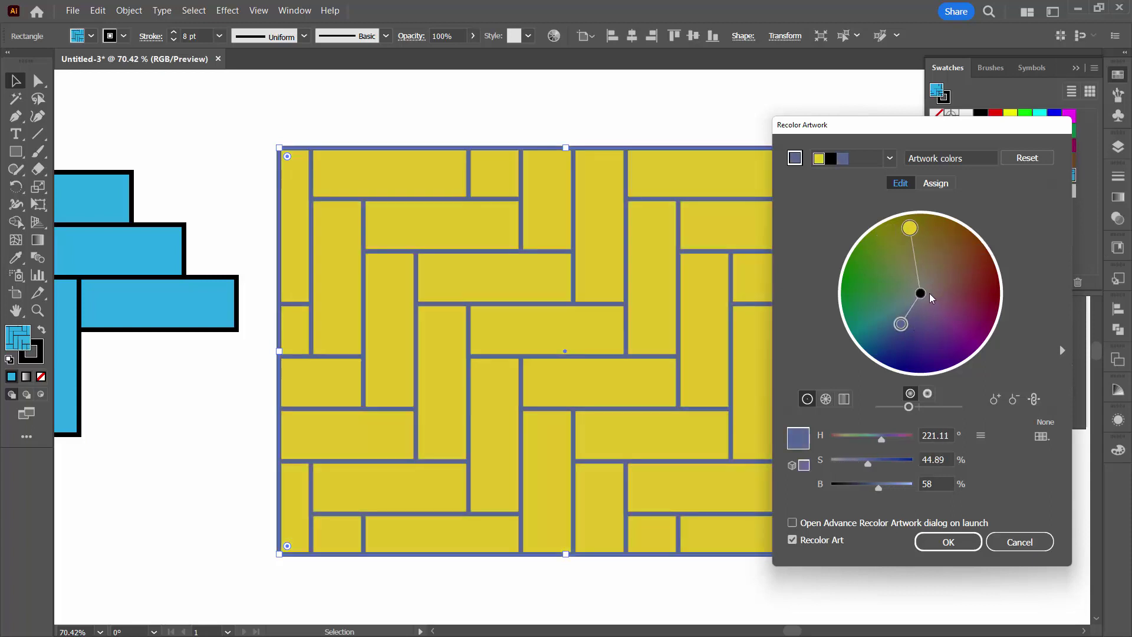
pyautogui.click(920, 293)
pyautogui.rightClick(920, 293)
pyautogui.click(966, 320)
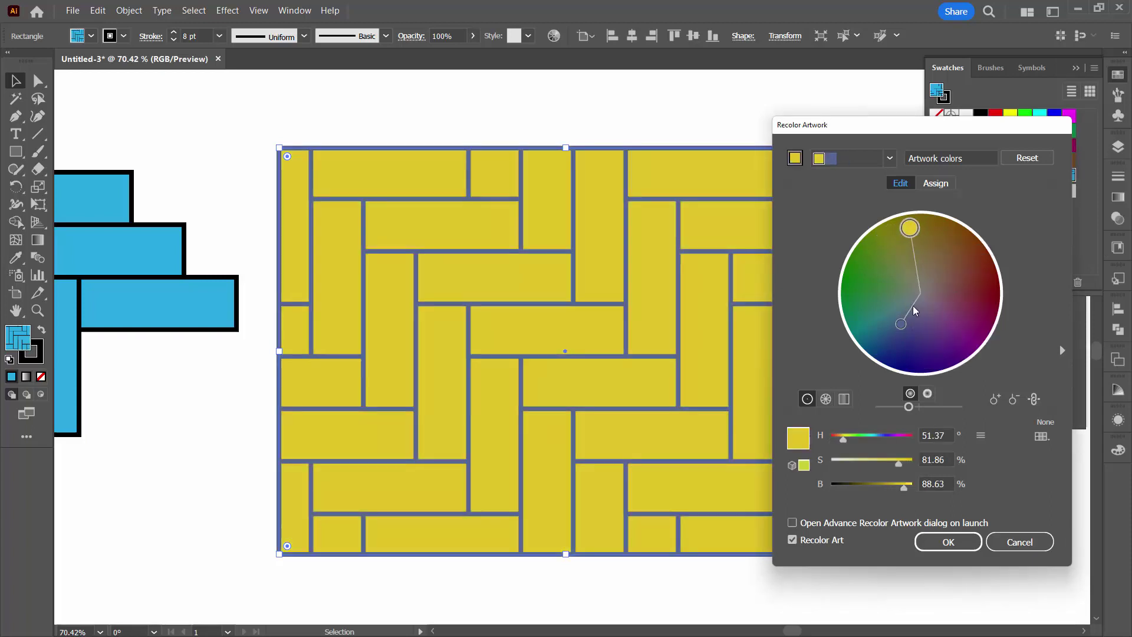
pyautogui.moveTo(908, 406); pyautogui.dragTo(933, 406)
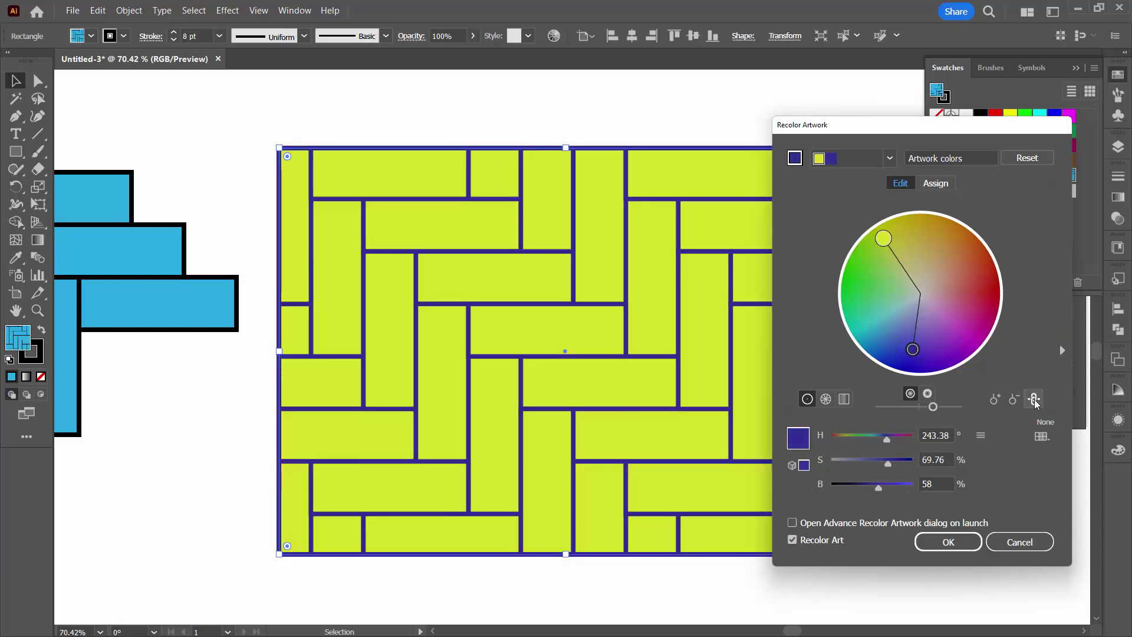
# - Unlink harmony colours, make bricks crimson and outlines pale sage green, and apply
pyautogui.click(1035, 401)
pyautogui.moveTo(882, 238); pyautogui.dragTo(976, 279)
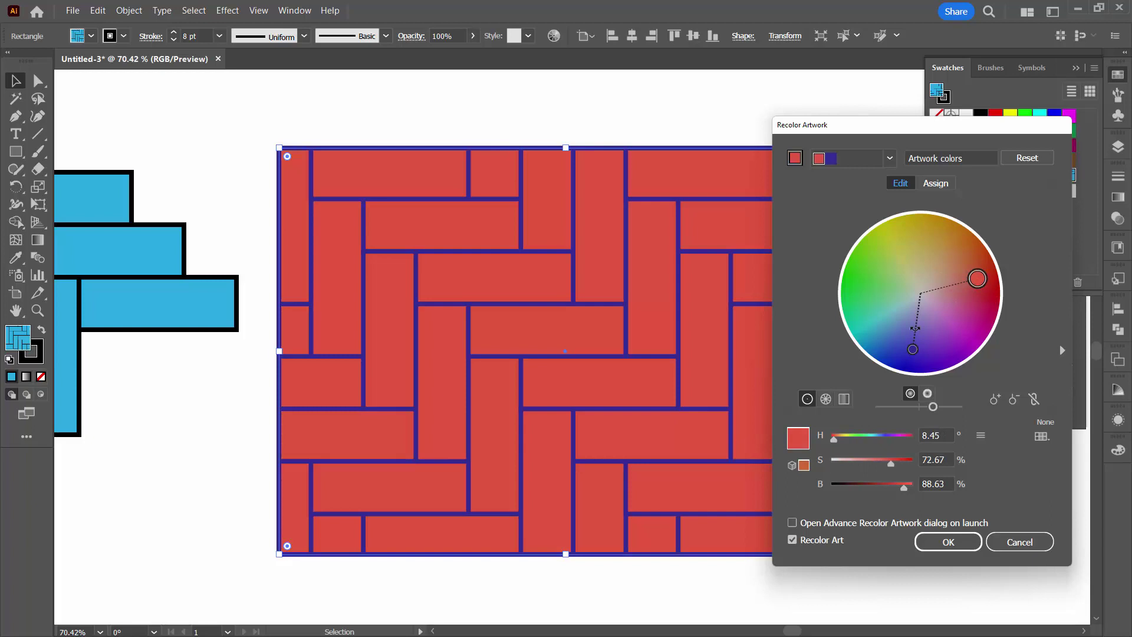
pyautogui.moveTo(912, 349)
pyautogui.mouseDown()
pyautogui.moveTo(938, 354)
pyautogui.moveTo(958, 323)
pyautogui.moveTo(942, 303)
pyautogui.moveTo(997, 309)
pyautogui.moveTo(921, 287)
pyautogui.mouseUp()
pyautogui.click(942, 304)
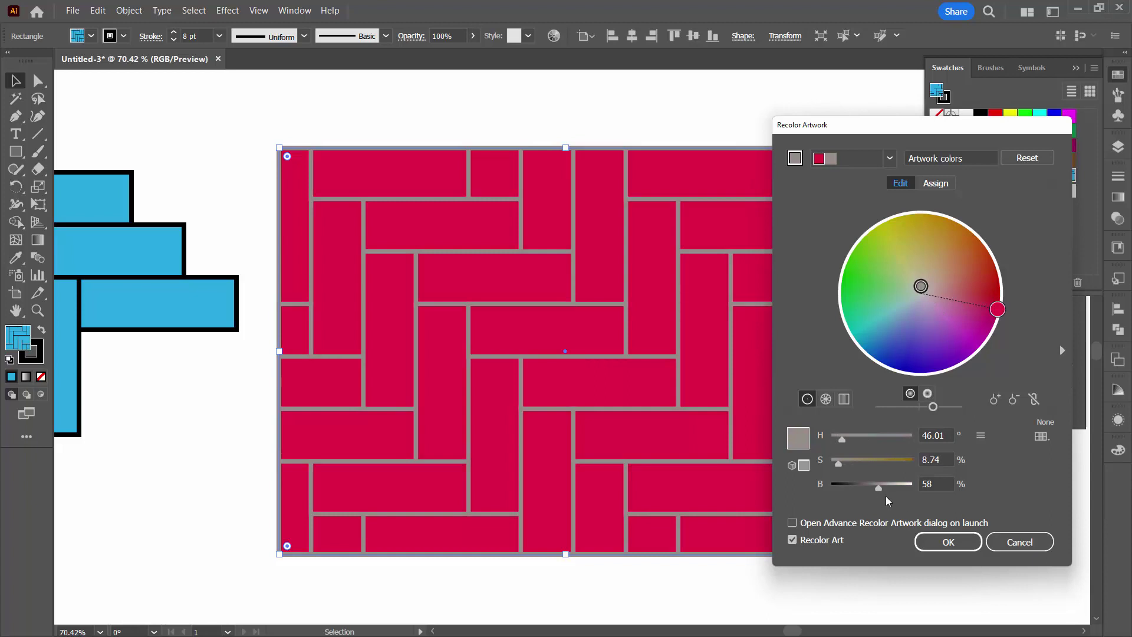
pyautogui.moveTo(881, 489)
pyautogui.mouseDown()
pyautogui.moveTo(847, 465)
pyautogui.moveTo(872, 441)
pyautogui.moveTo(840, 444)
pyautogui.moveTo(852, 441)
pyautogui.mouseUp()
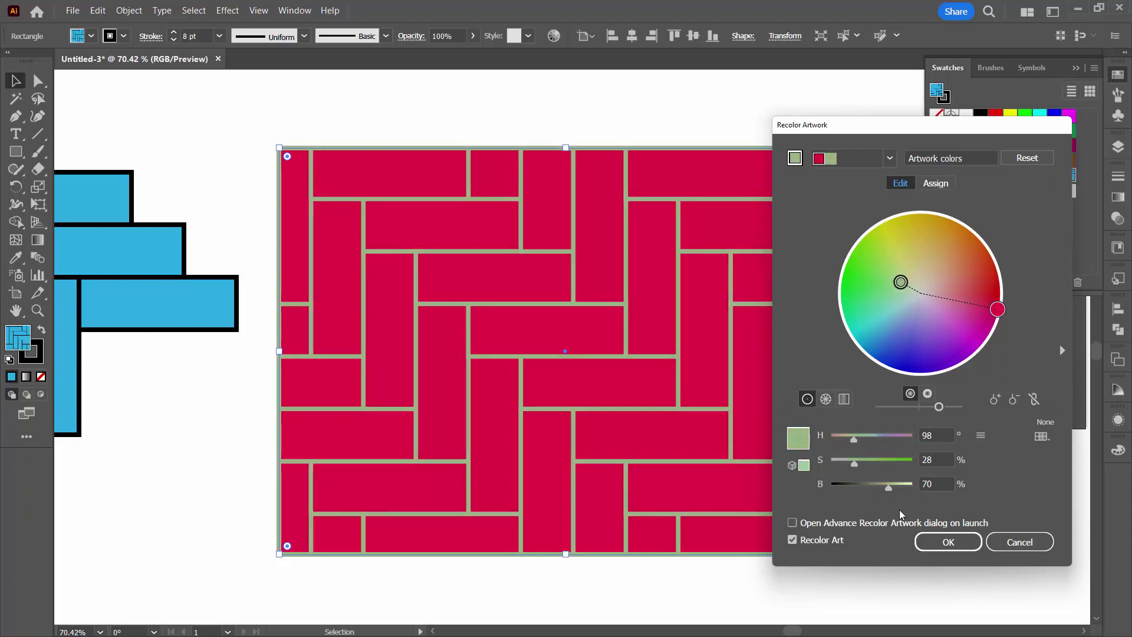
pyautogui.click(946, 542)
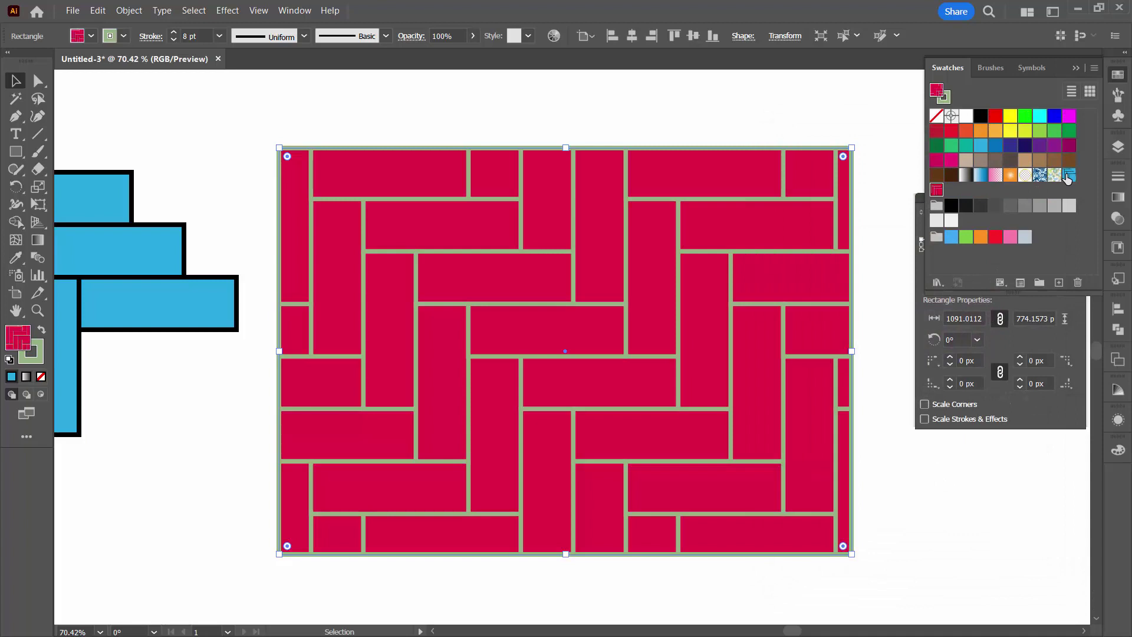
# - Try the red New Pattern 2 swatch, then refill the rectangle with the blue pattern
pyautogui.click(1068, 177)
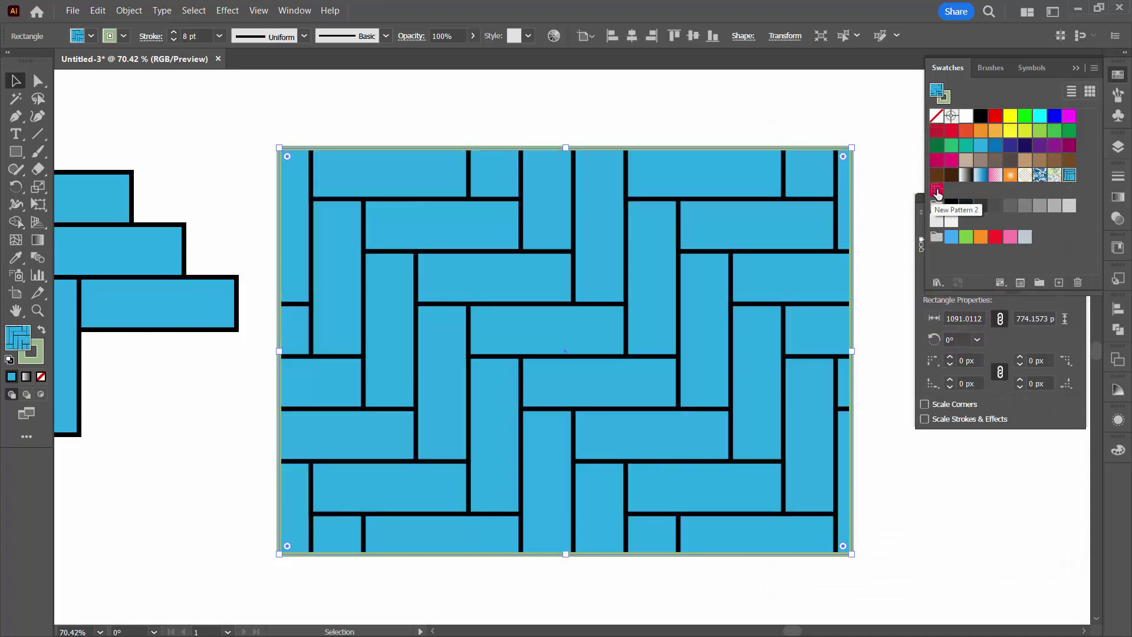
pyautogui.click(937, 190)
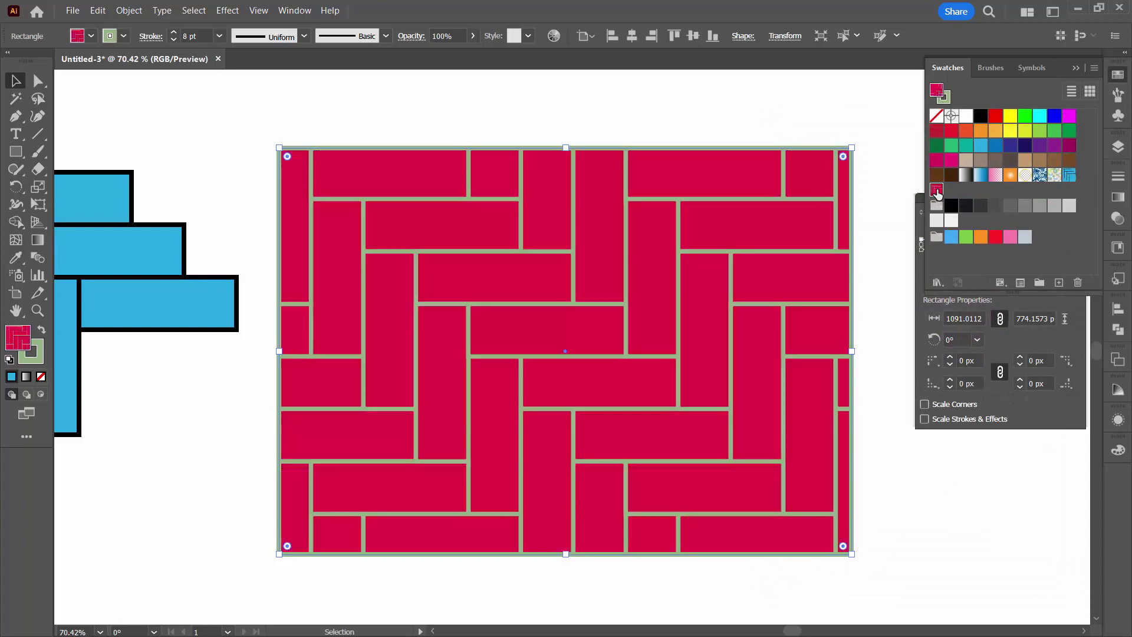
pyautogui.click(1068, 177)
# - Scale only the pattern to 30% uniform, leaving the rectangle's size unchanged
pyautogui.click(129, 11)
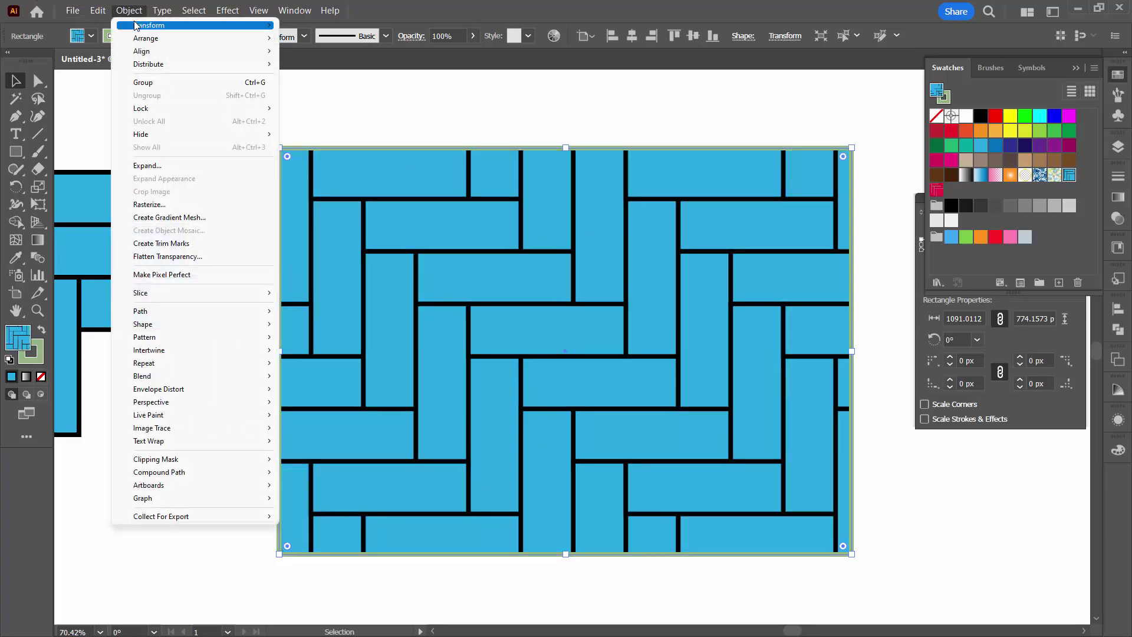
pyautogui.moveTo(135, 25)
pyautogui.click(315, 82)
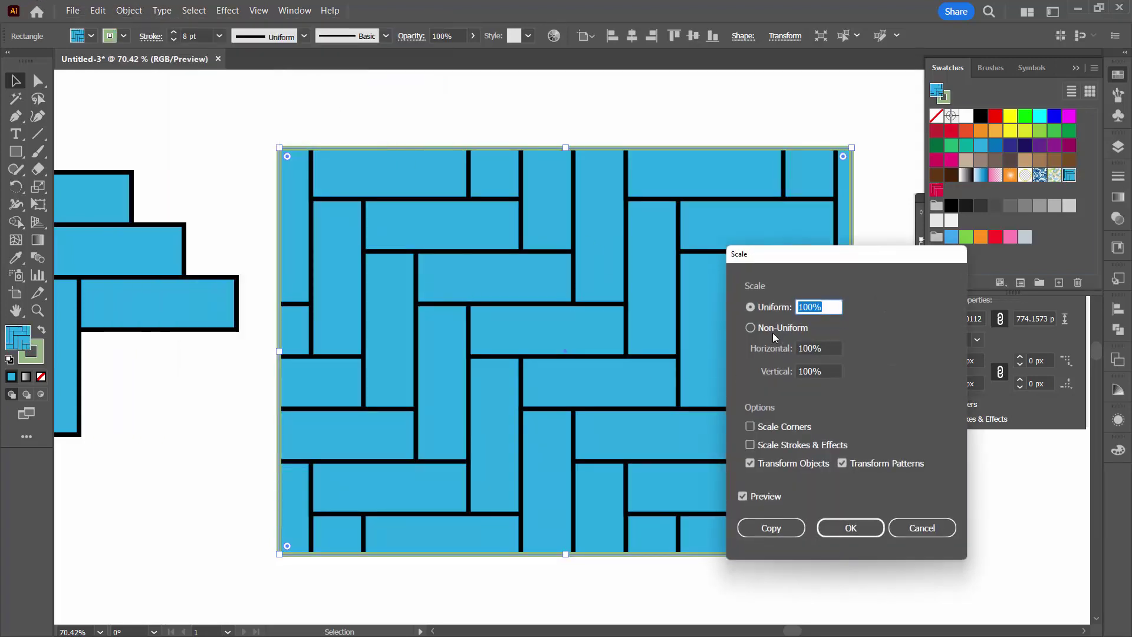
pyautogui.click(749, 463)
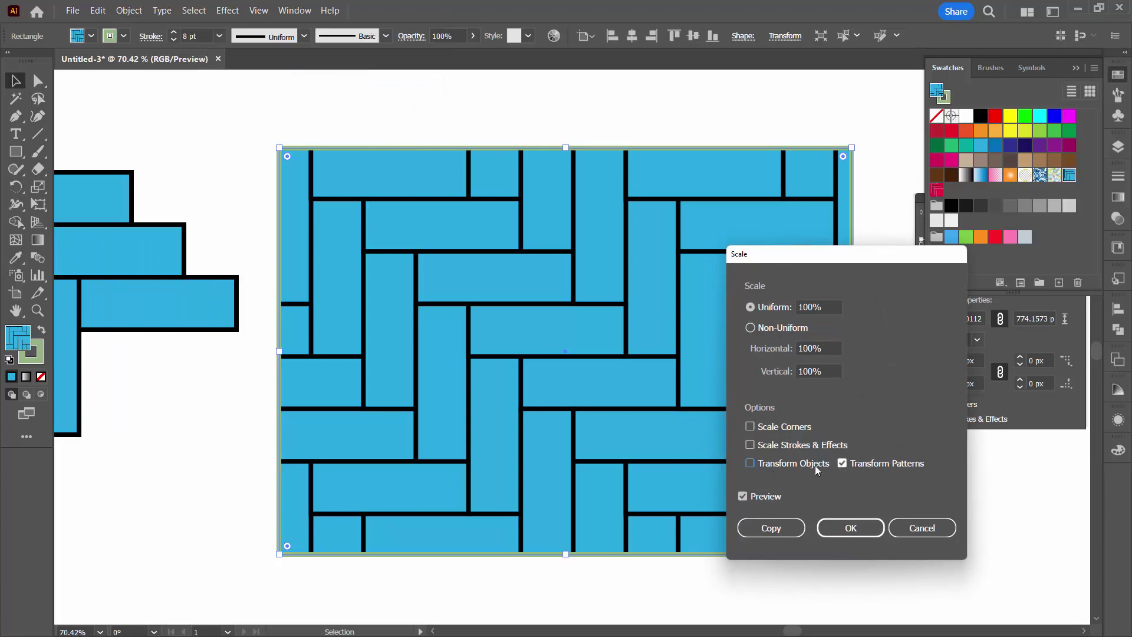
pyautogui.click(824, 310)
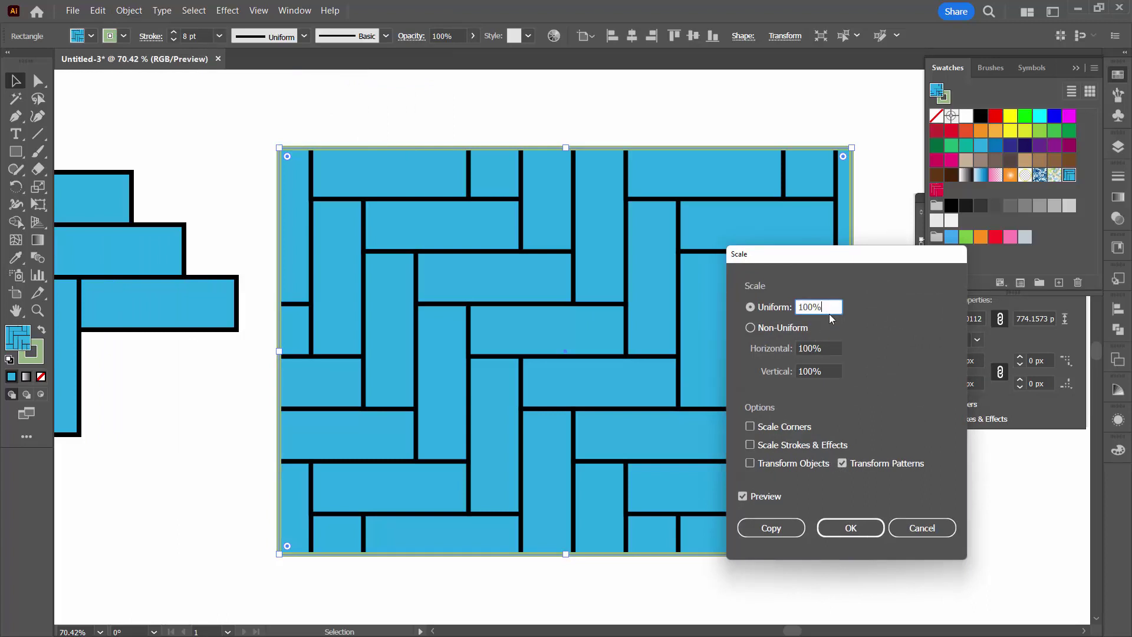
pyautogui.hotkey('shift', 'Down')
pyautogui.hotkey('shift', 'Down')
pyautogui.hotkey('shift', 'Down')
pyautogui.hotkey('shift', 'Down')
pyautogui.hotkey('shift', 'Down')
pyautogui.hotkey('shift', 'Down')
pyautogui.hotkey('shift', 'Down')
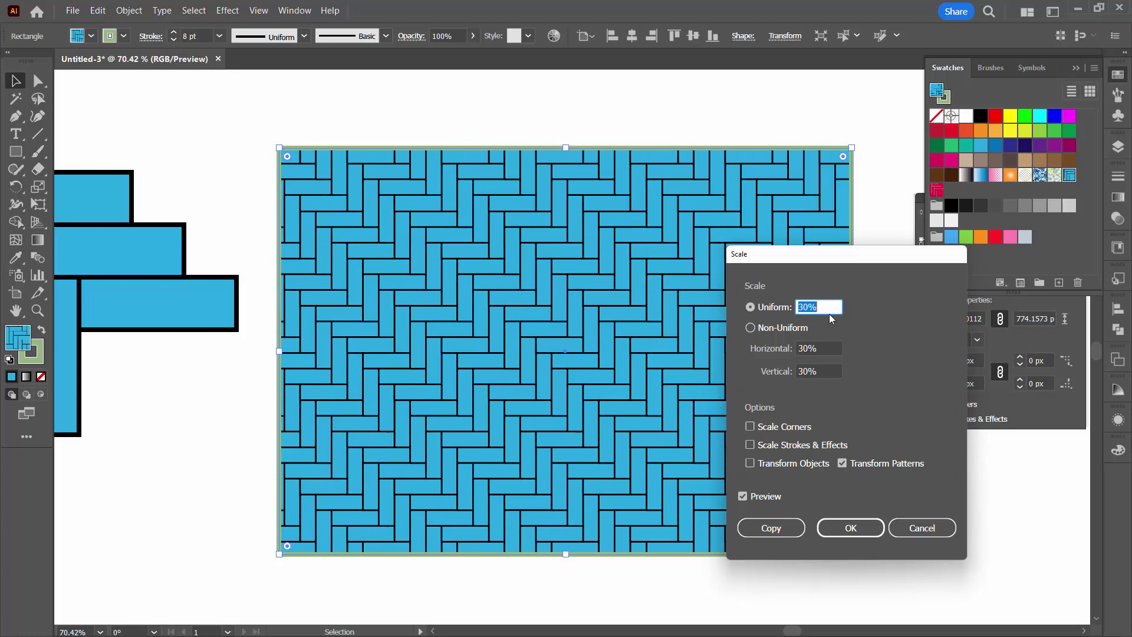
pyautogui.click(850, 527)
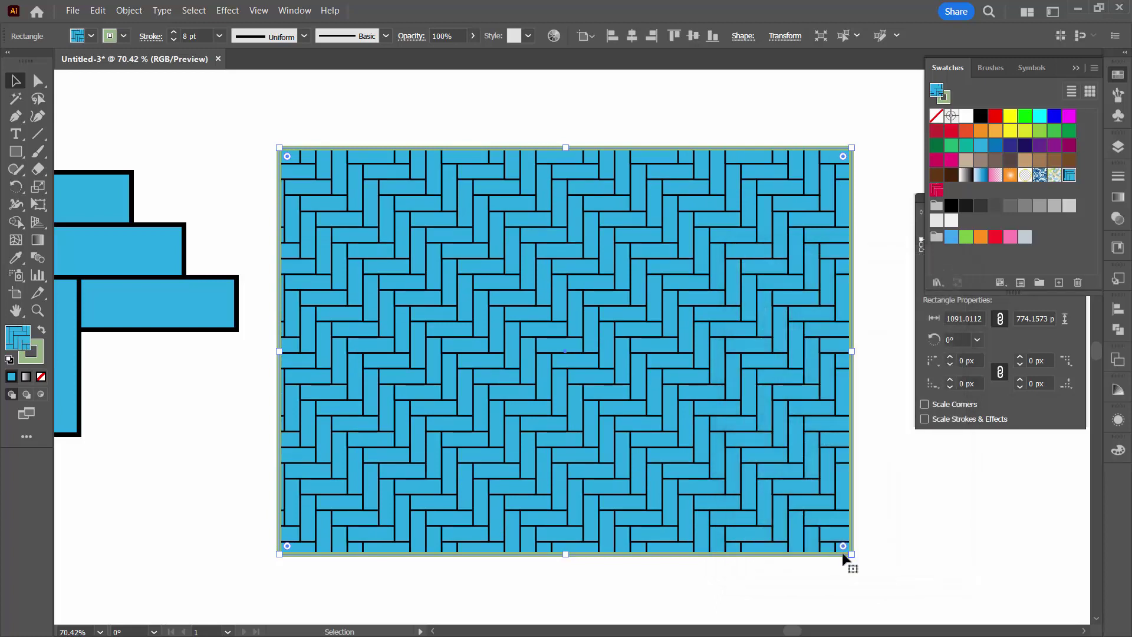
pyautogui.click(904, 579)
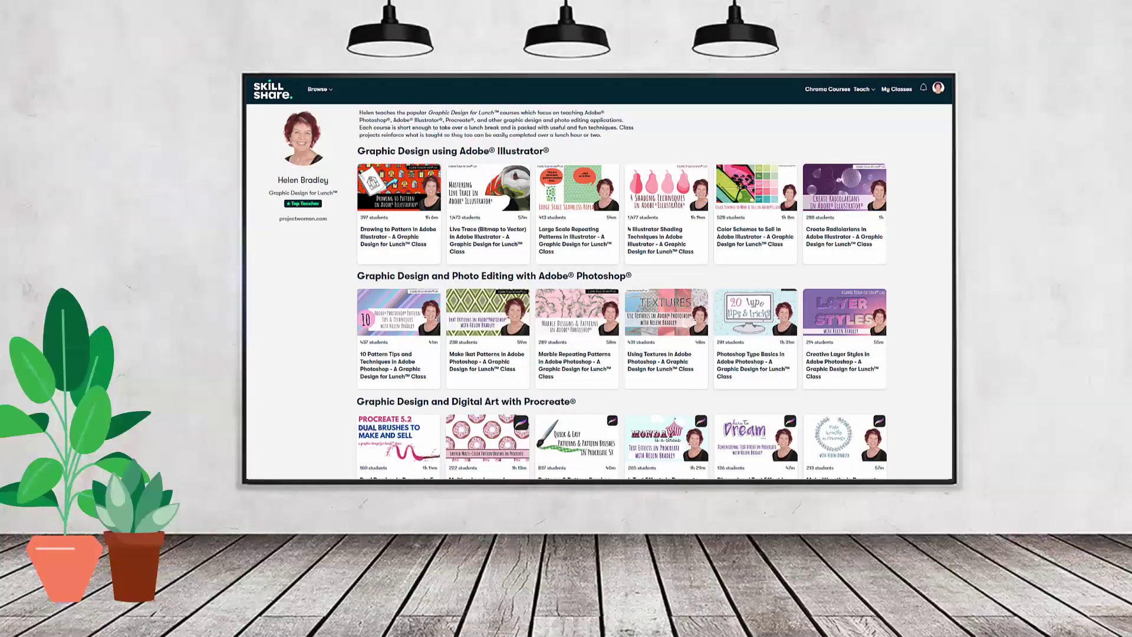